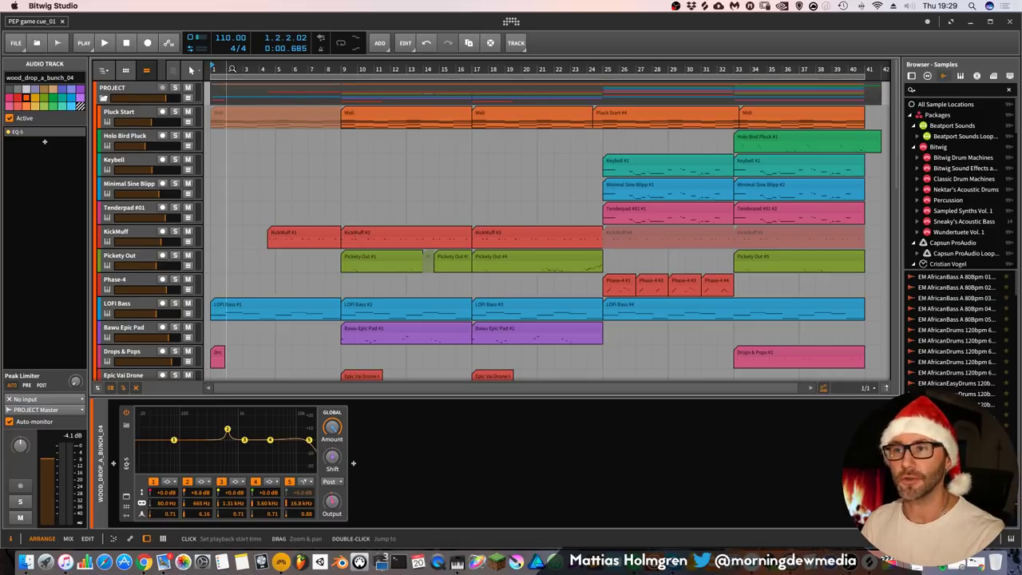
# Start playing the arrangement and scroll down the track list
pyautogui.press('space')
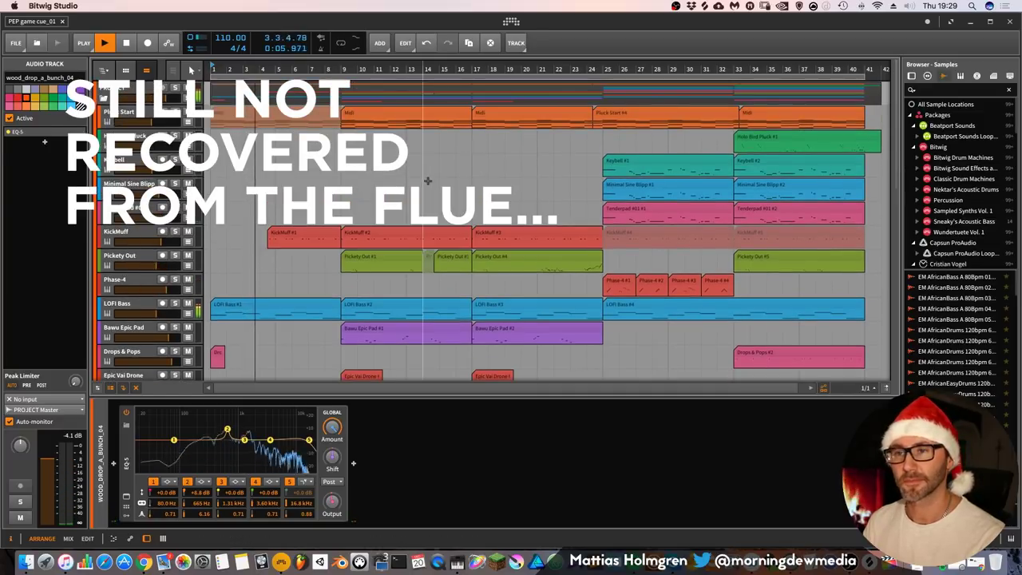
pyautogui.scroll(-3, 269, 282)
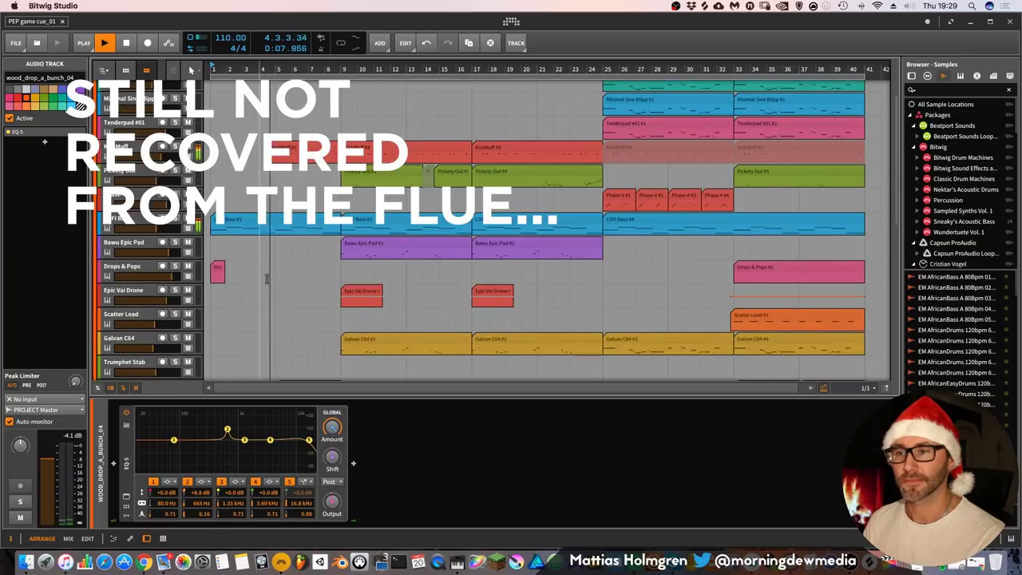
pyautogui.scroll(-1, 269, 283)
# Select LOFI Bass and inspect its synth, EQ-2 and Filter devices during playback
pyautogui.click(128, 190)
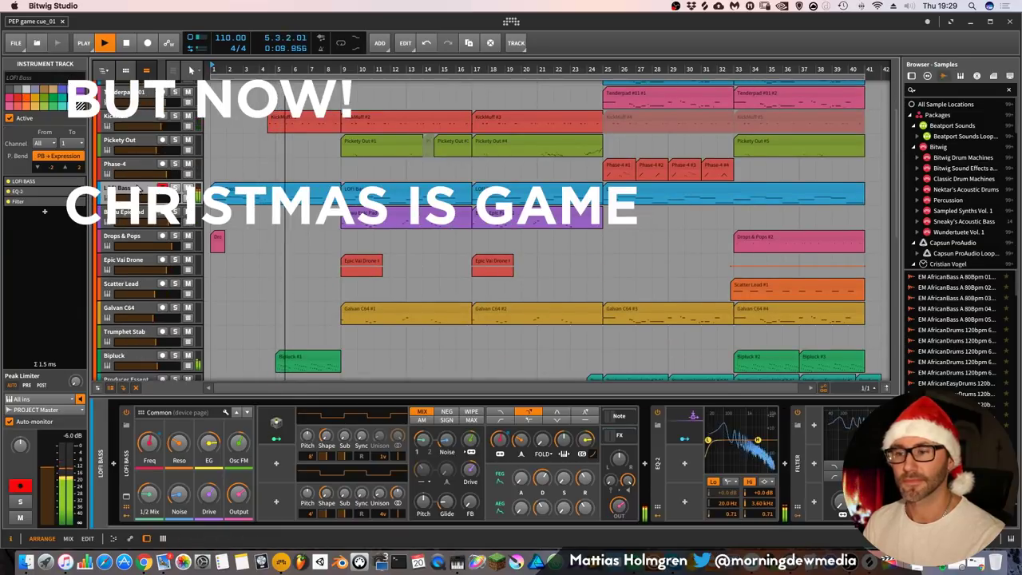
pyautogui.hscroll(3, 441, 528)
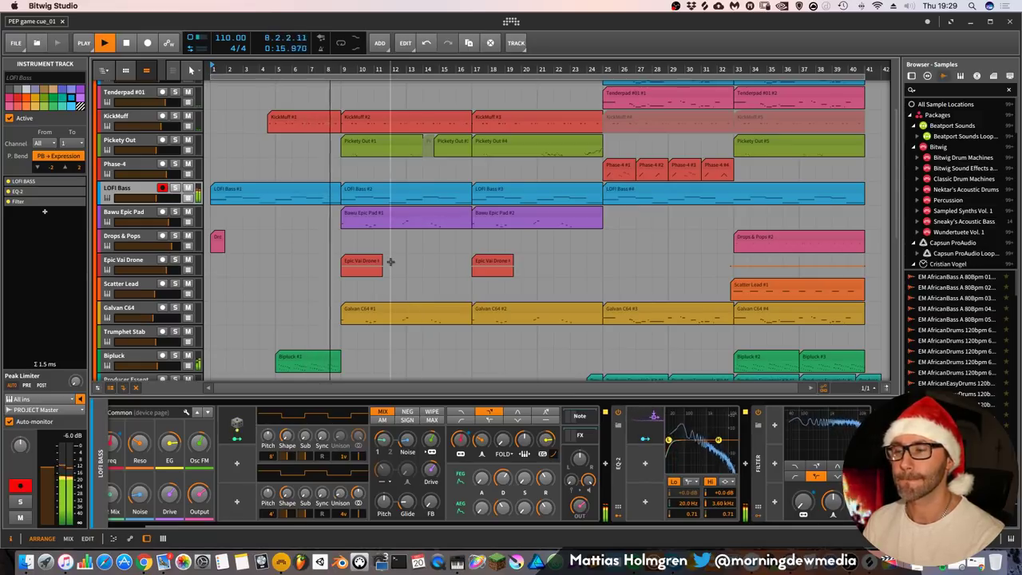
pyautogui.scroll(-6, 428, 271)
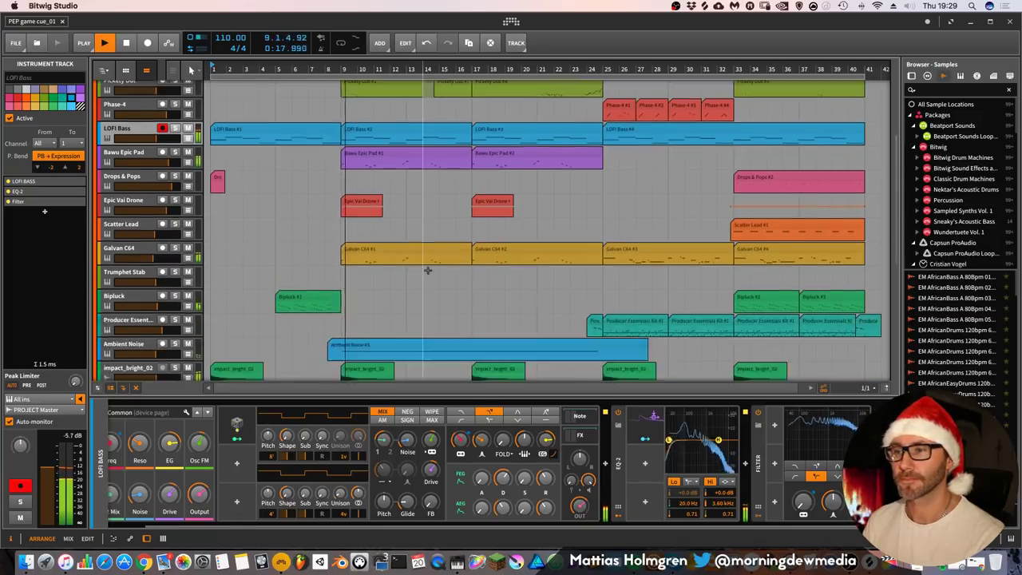
pyautogui.scroll(-1, 428, 271)
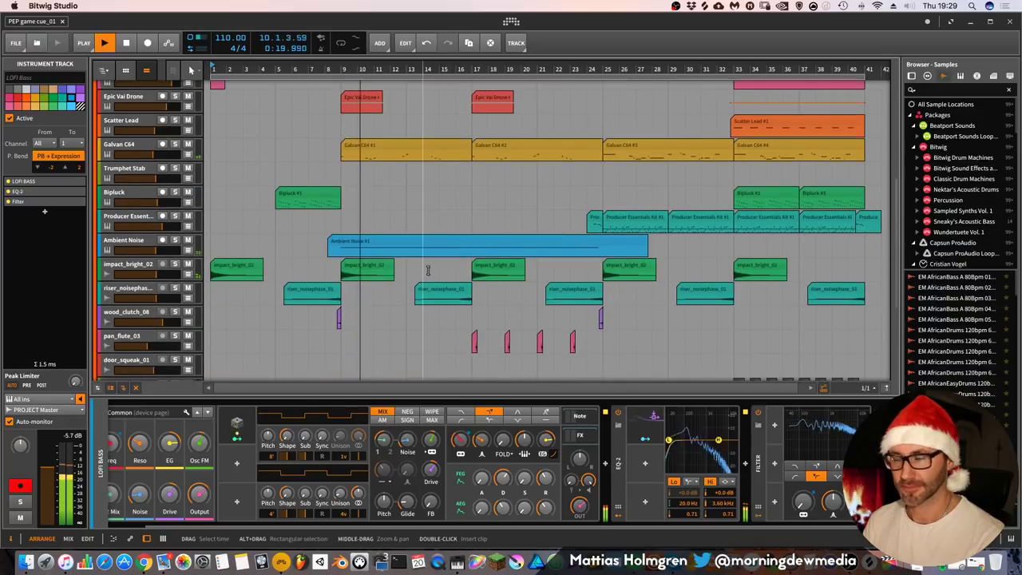
pyautogui.scroll(7, 422, 255)
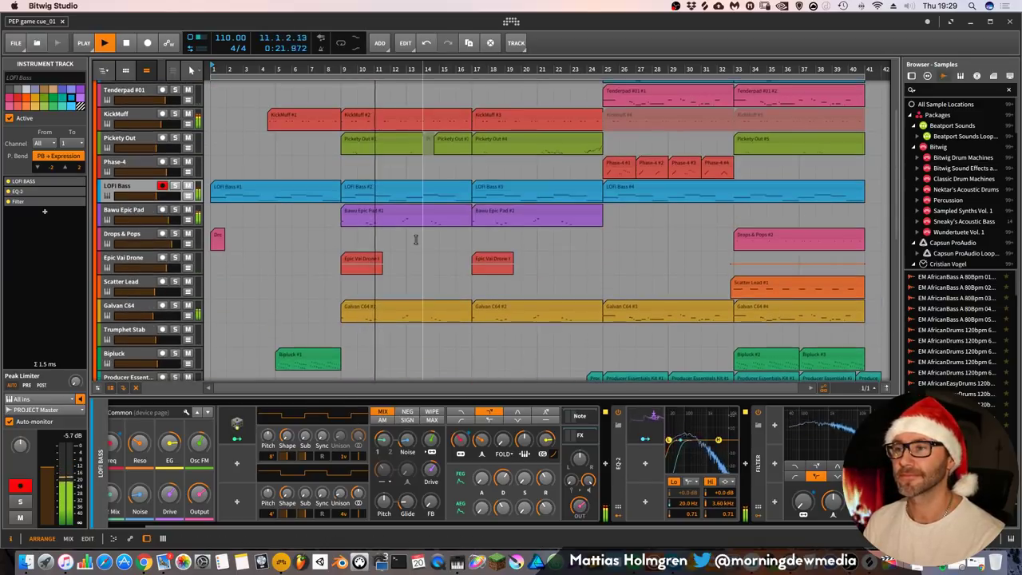
pyautogui.scroll(4, 415, 236)
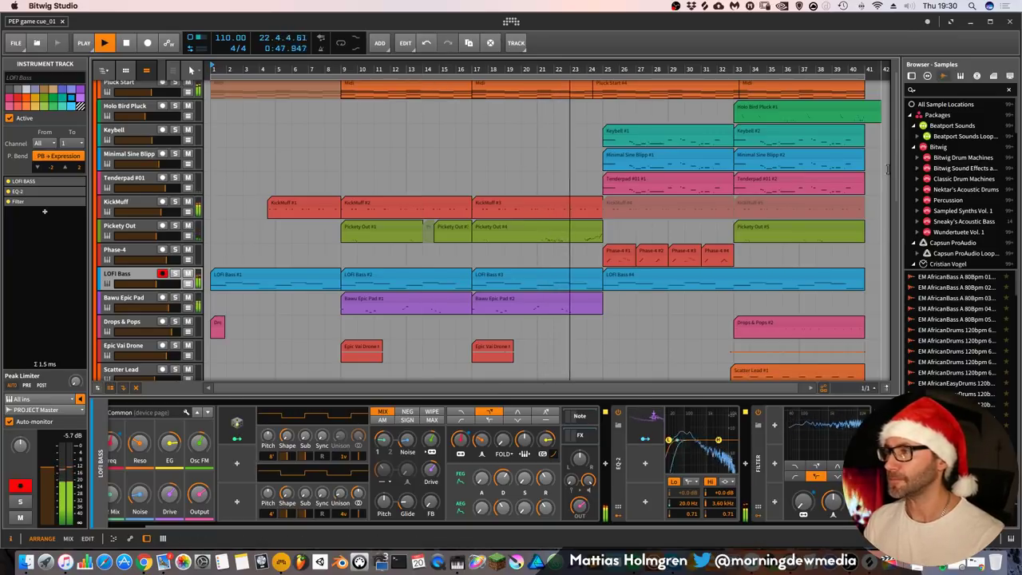
pyautogui.moveTo(895, 152); pyautogui.dragTo(894, 134)
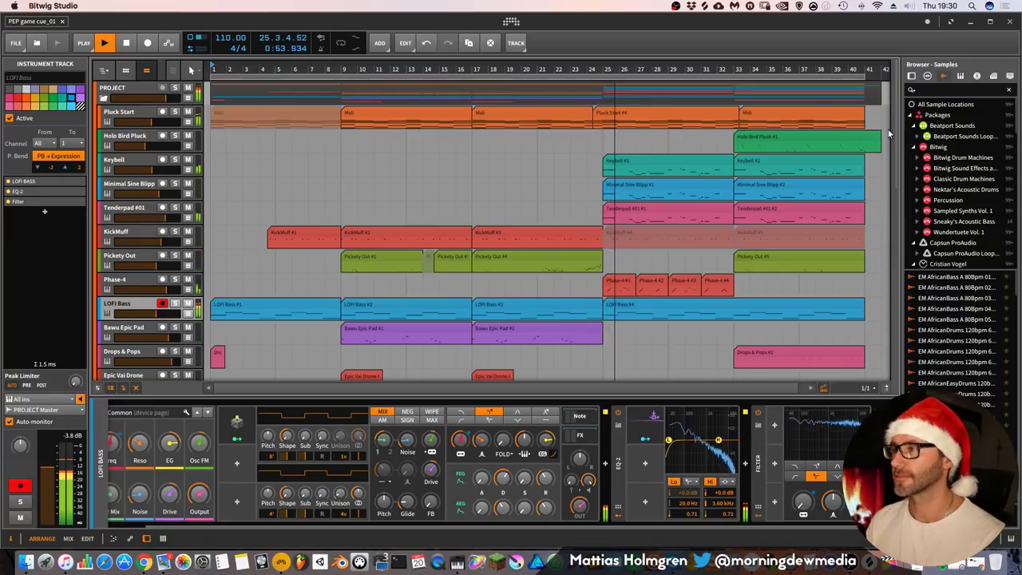
pyautogui.scroll(-10, 901, 215)
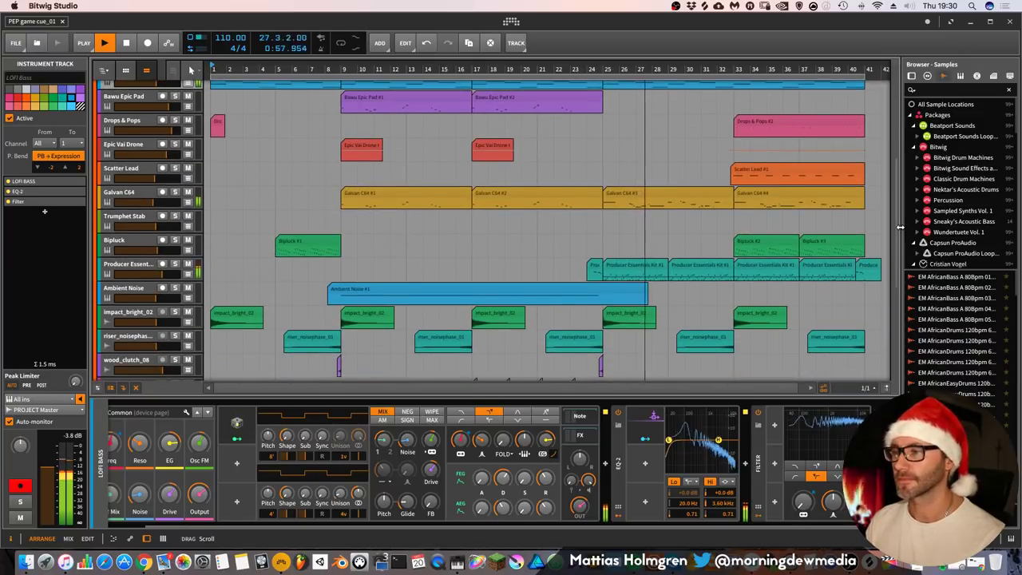
# Inspect Producer Essentials Kit #1's Drum Machine and Multiband FX-2, browse down to Master, then stop playback
pyautogui.click(124, 272)
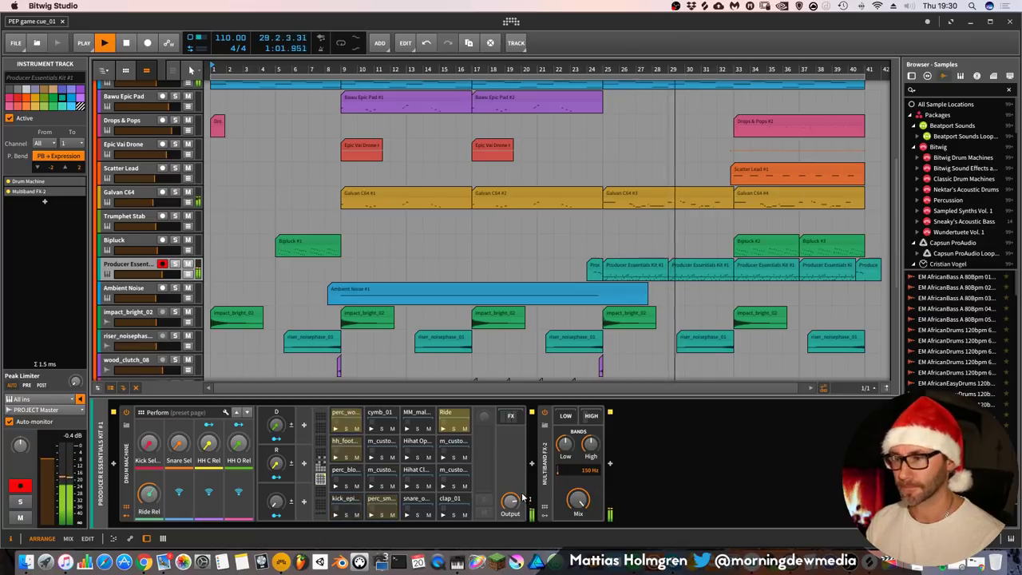
pyautogui.scroll(-1, 702, 336)
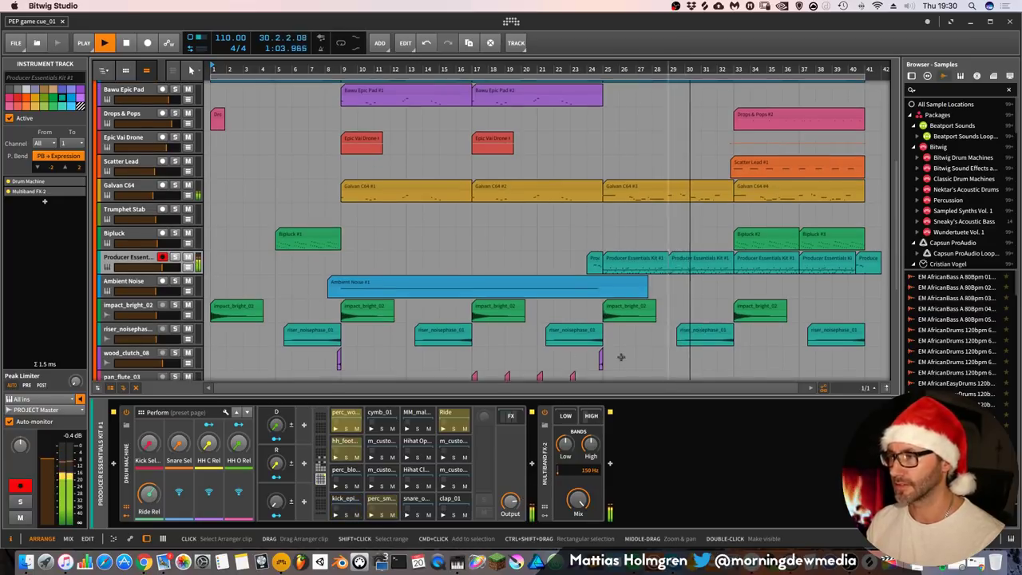
pyautogui.hscroll(3, 647, 293)
pyautogui.scroll(-6, 647, 293)
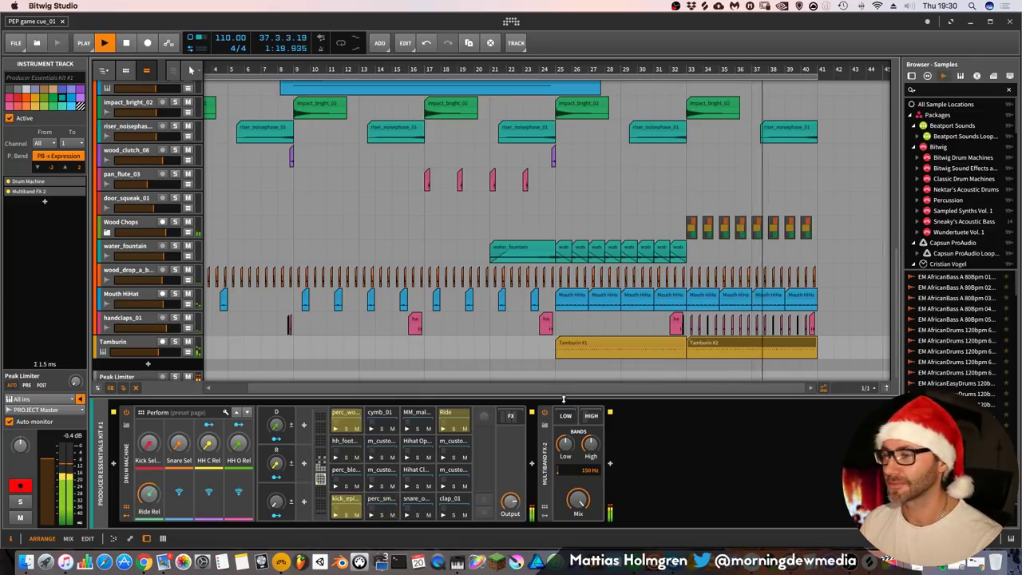
pyautogui.scroll(5, 791, 229)
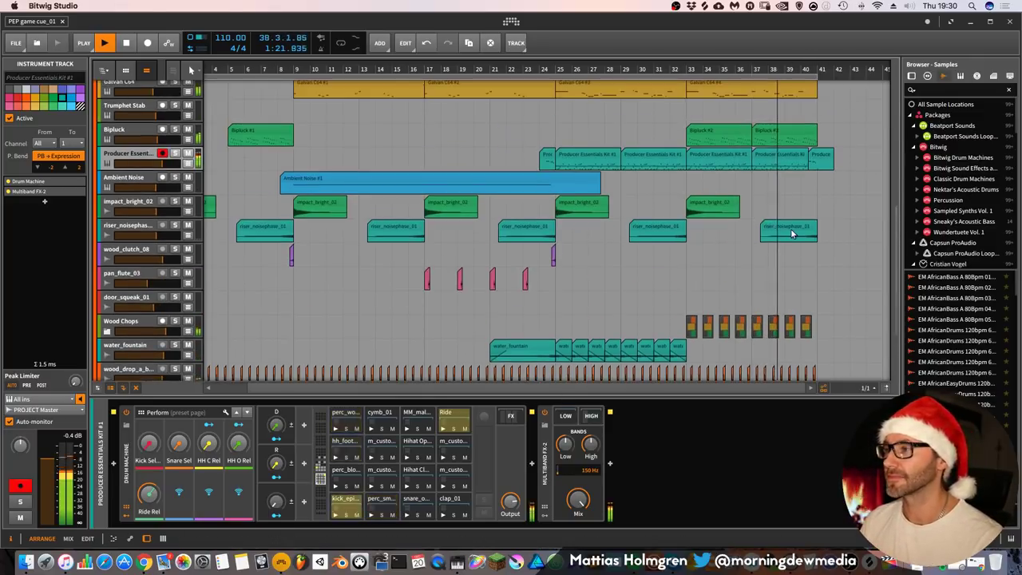
pyautogui.scroll(8, 798, 250)
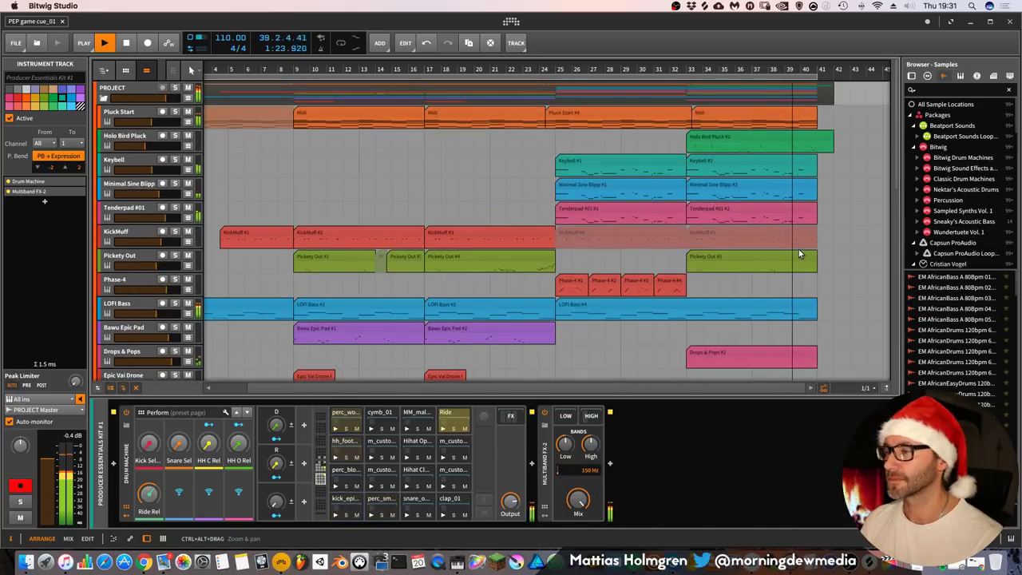
pyautogui.scroll(-15, 799, 249)
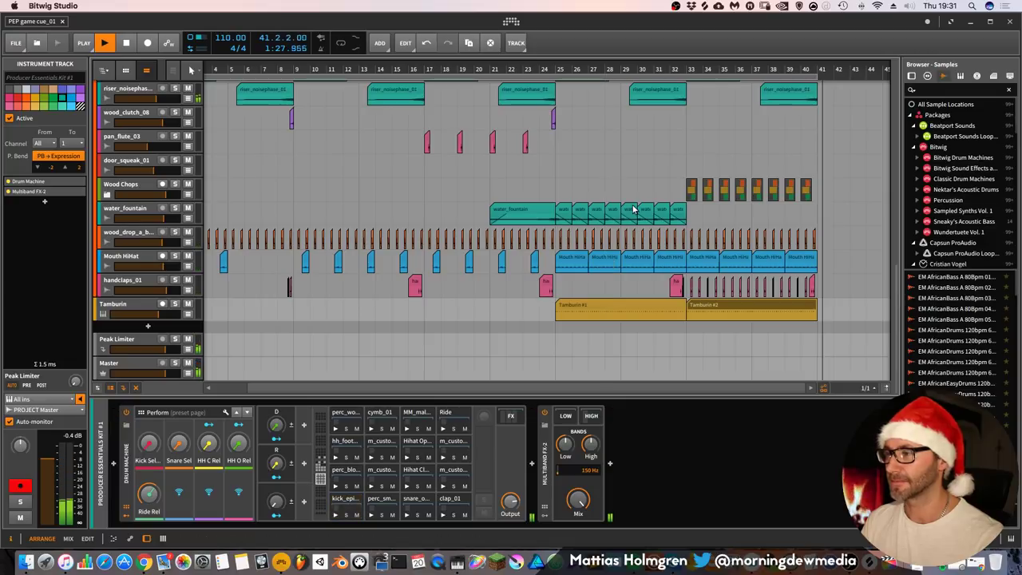
pyautogui.press('space')
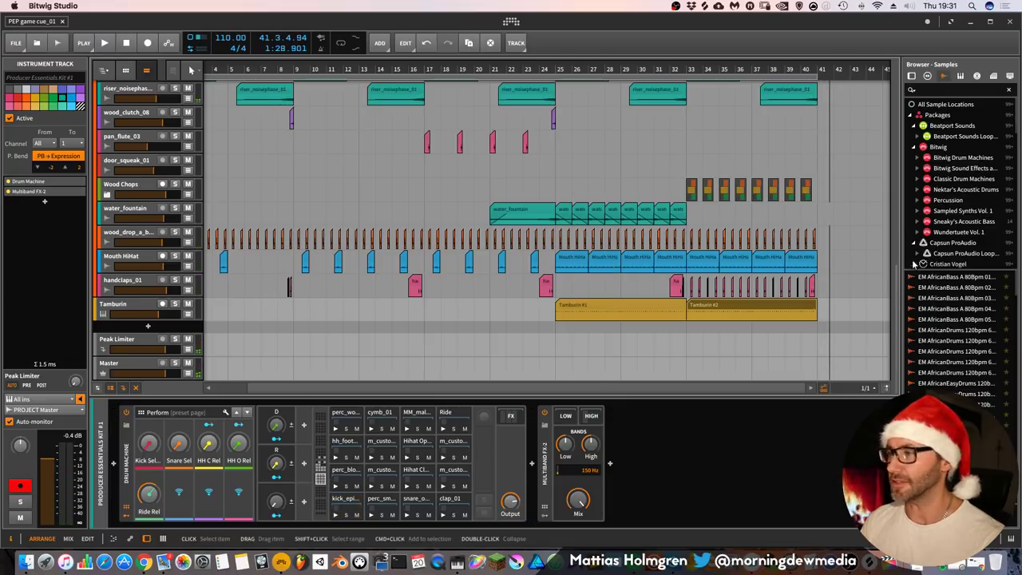
# Scroll to the top, zoom out to the whole song, and show Pluck Start's synth and EQ-5
pyautogui.moveTo(898, 294); pyautogui.dragTo(891, 49)
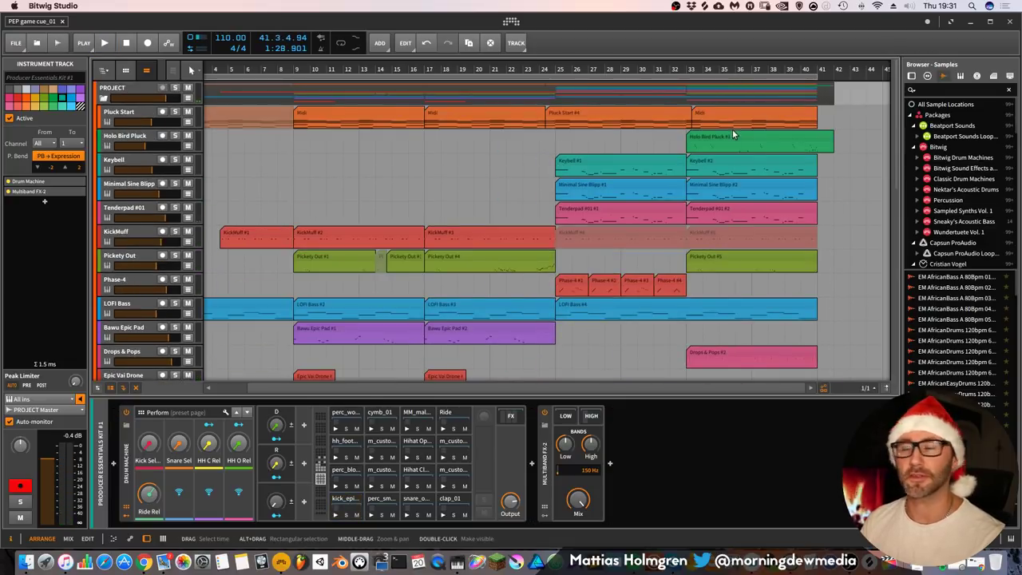
pyautogui.moveTo(601, 67); pyautogui.dragTo(281, 61)
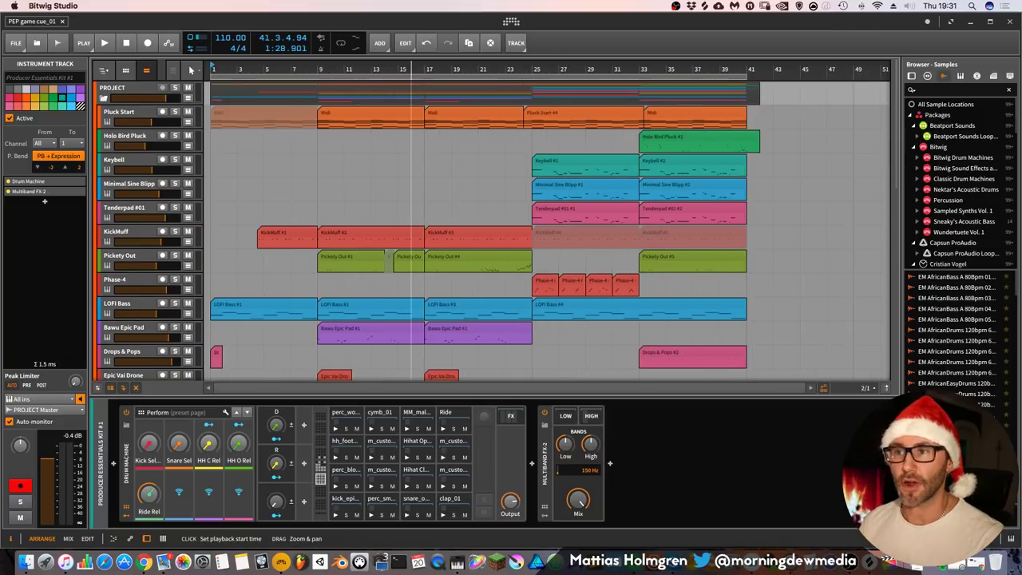
pyautogui.click(126, 114)
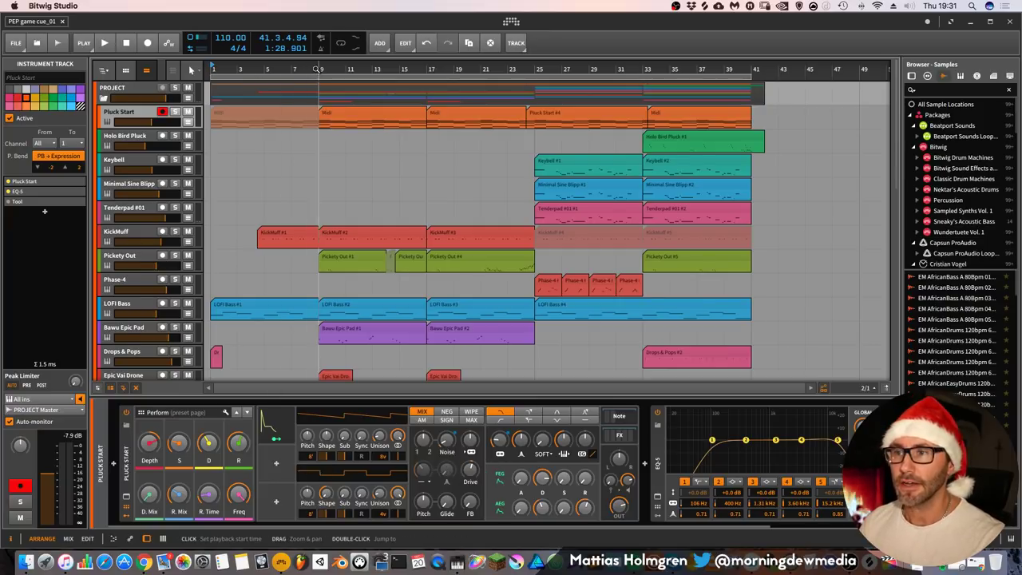
# Open the Pluck Start Midi clip's 34 notes, play them with the track soloed, and zoom out
pyautogui.doubleClick(345, 114)
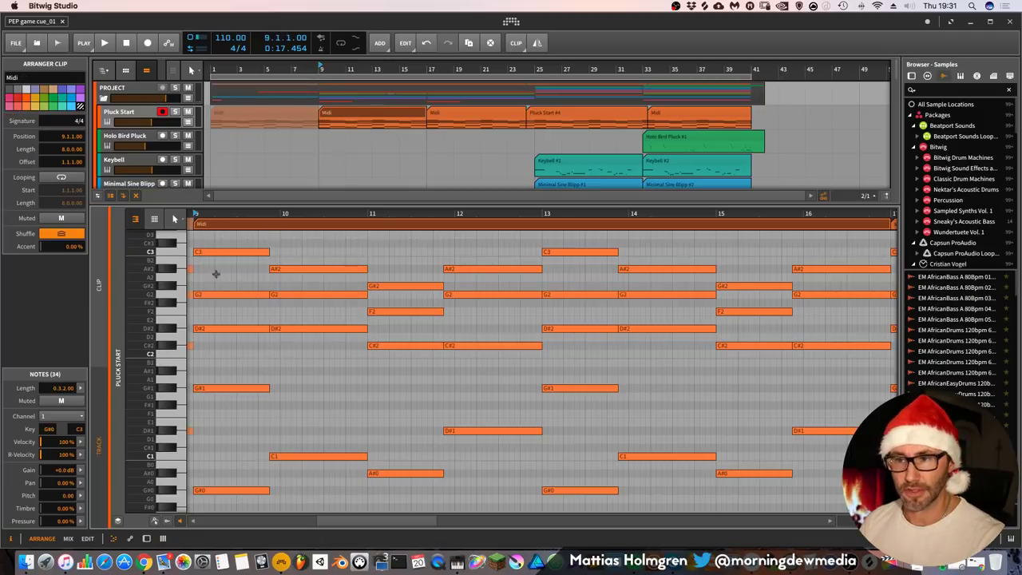
pyautogui.hscroll(-2, 263, 336)
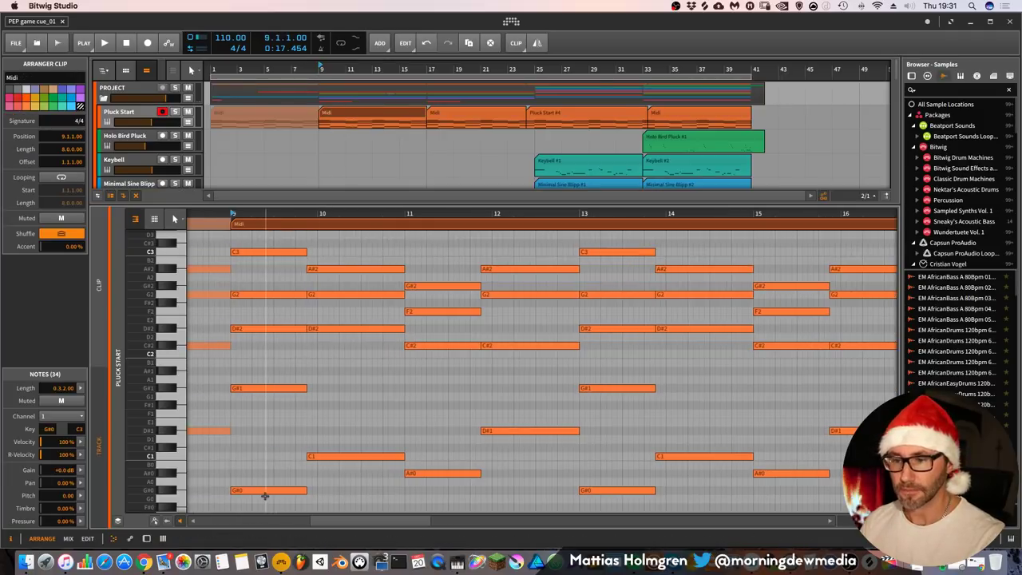
pyautogui.press('space')
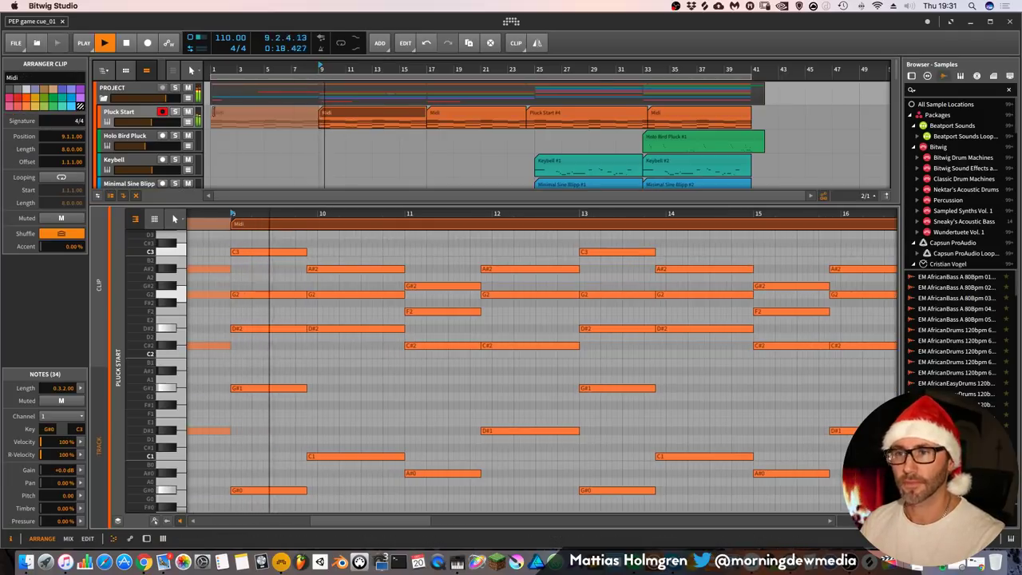
pyautogui.press('s')
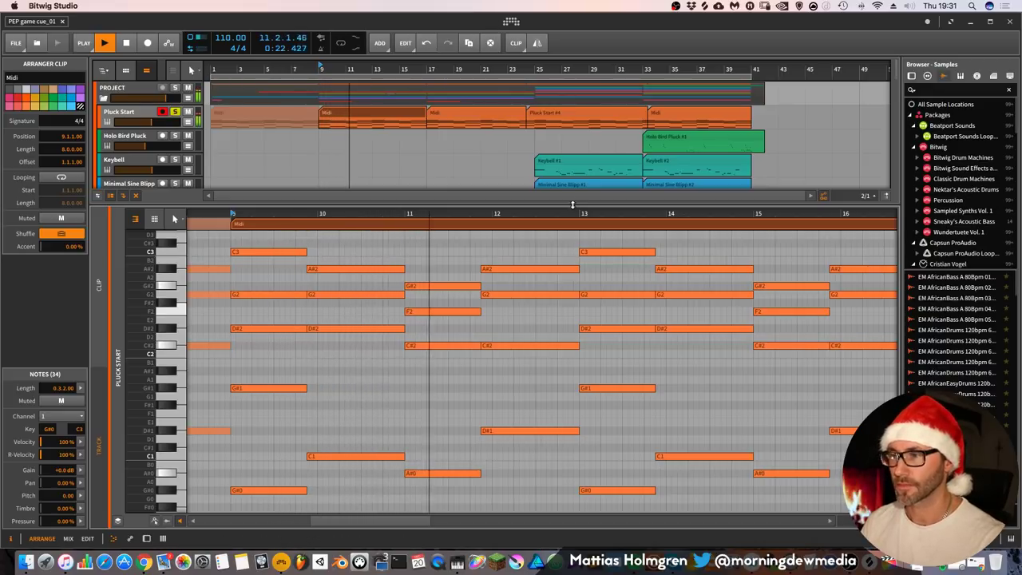
pyautogui.moveTo(572, 214); pyautogui.dragTo(481, 213)
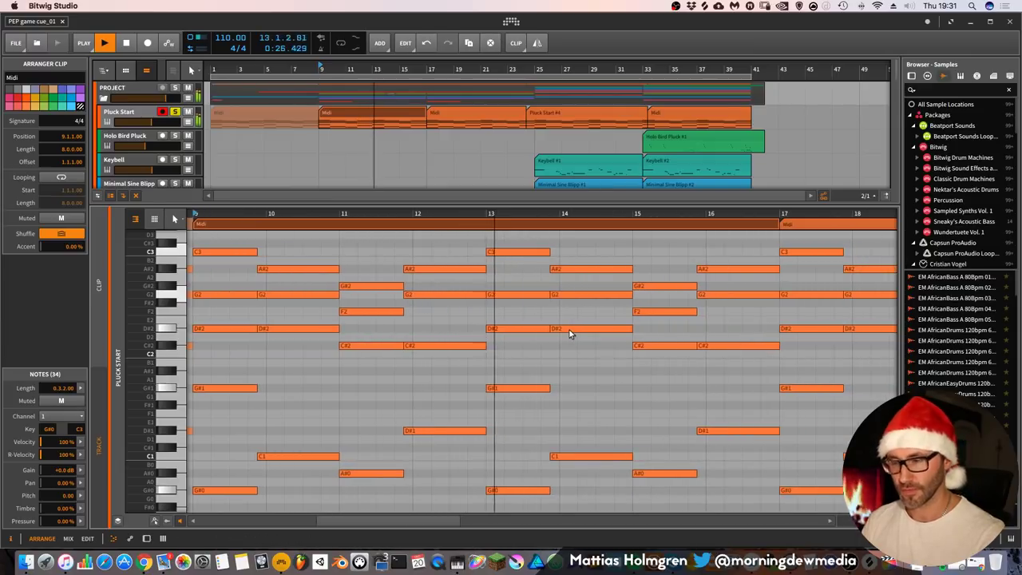
pyautogui.hotkey('alt', '2')
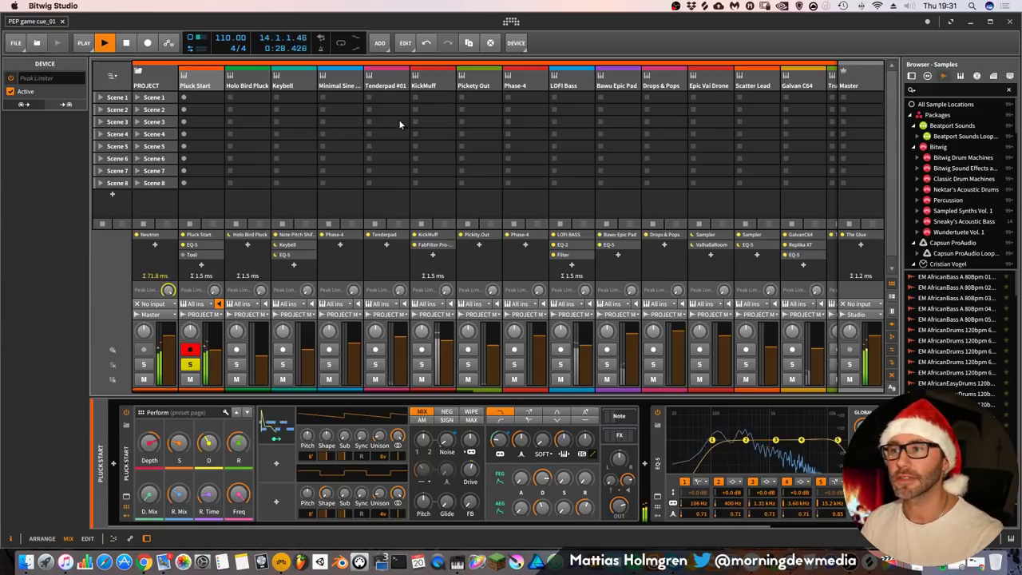
pyautogui.hotkey('alt', '1')
pyautogui.press('d')
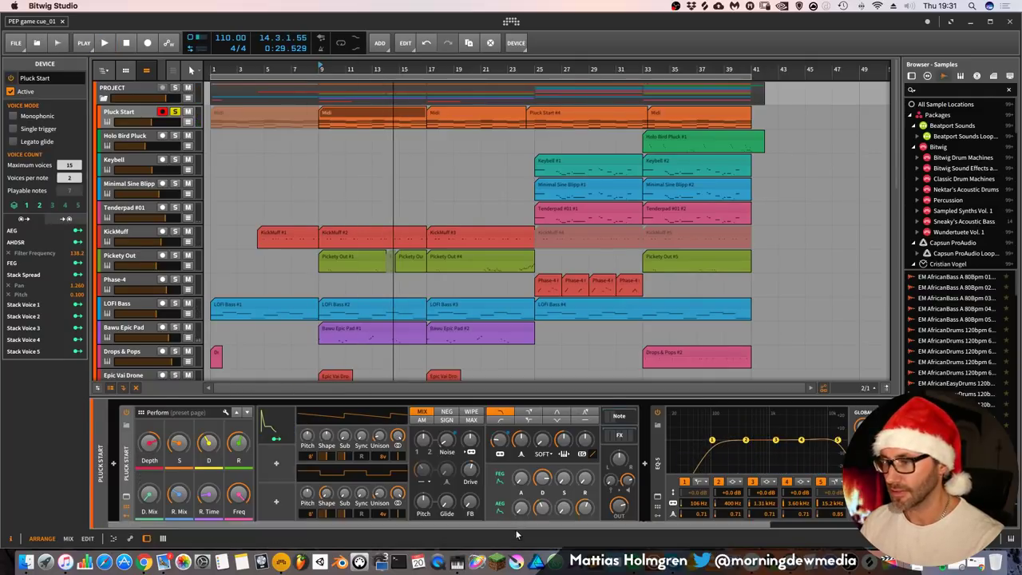
pyautogui.moveTo(523, 525); pyautogui.dragTo(609, 496)
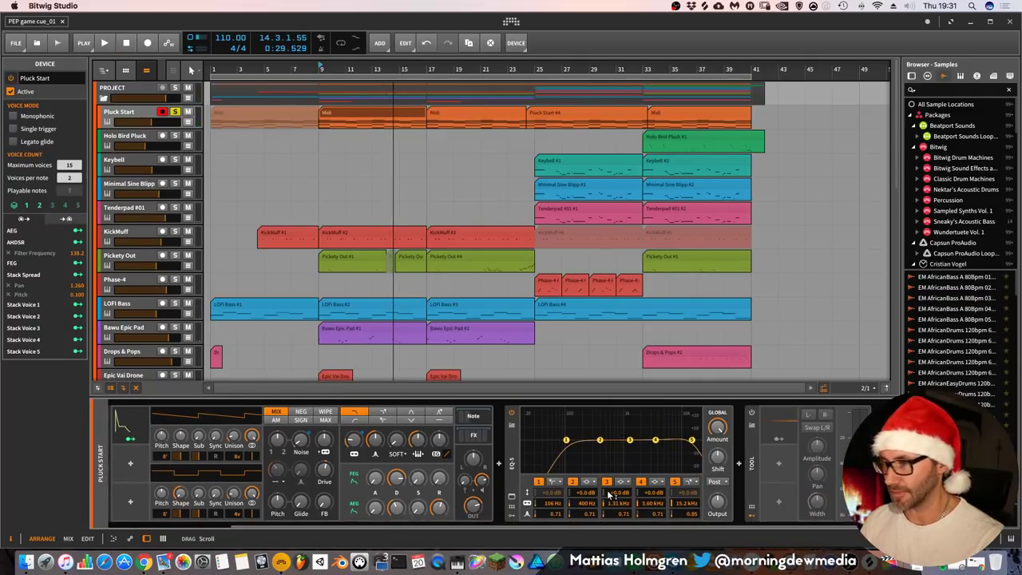
pyautogui.click(472, 436)
pyautogui.click(474, 435)
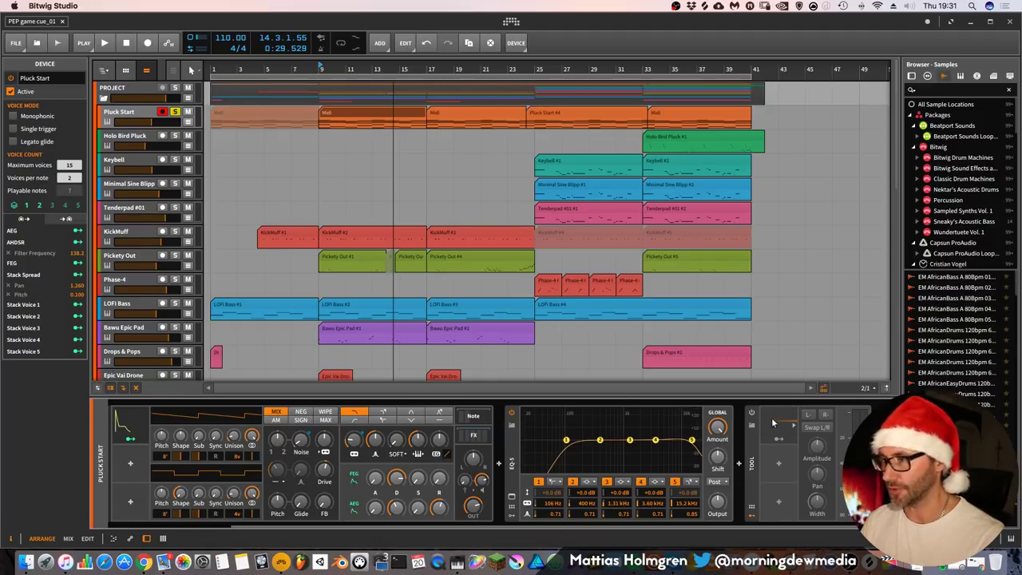
# Open Pluck Start's automation lane and view its parameter list without changing it
pyautogui.click(187, 121)
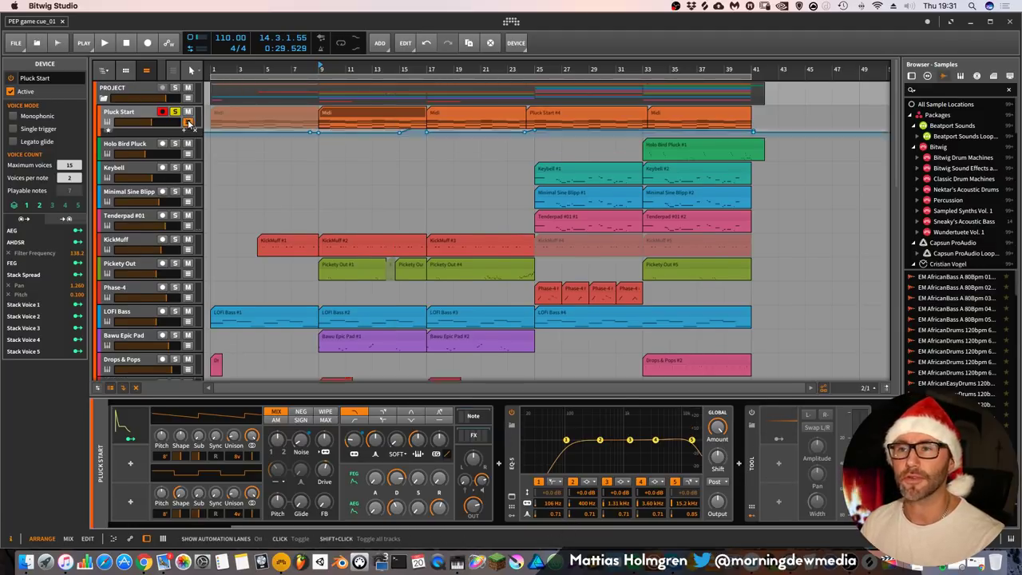
pyautogui.click(168, 142)
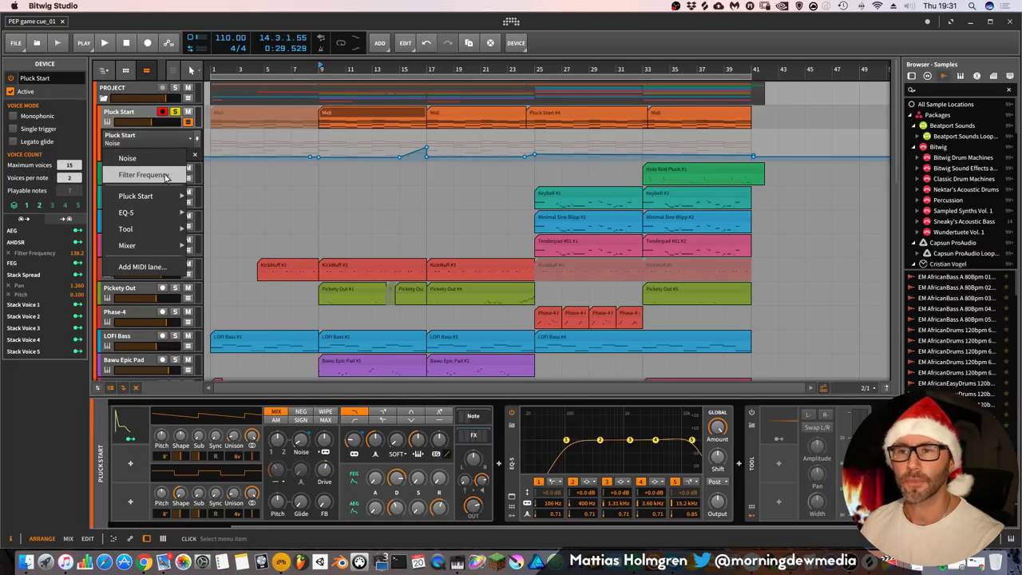
pyautogui.click(255, 136)
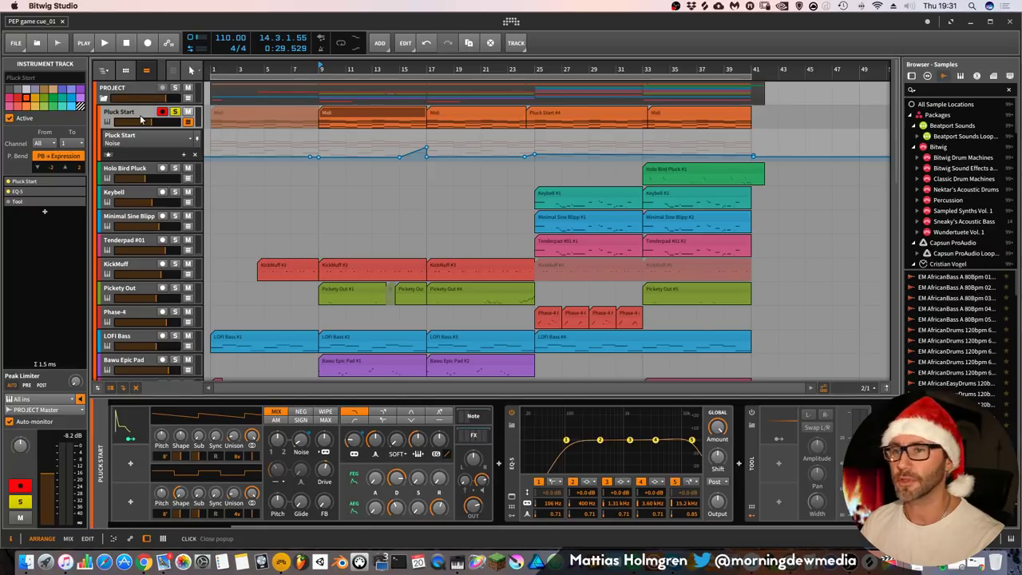
# Play the arrangement with Tool toggled on then off, and reveal the Note Pitch Shifter and Arpeggiator
pyautogui.click(753, 413)
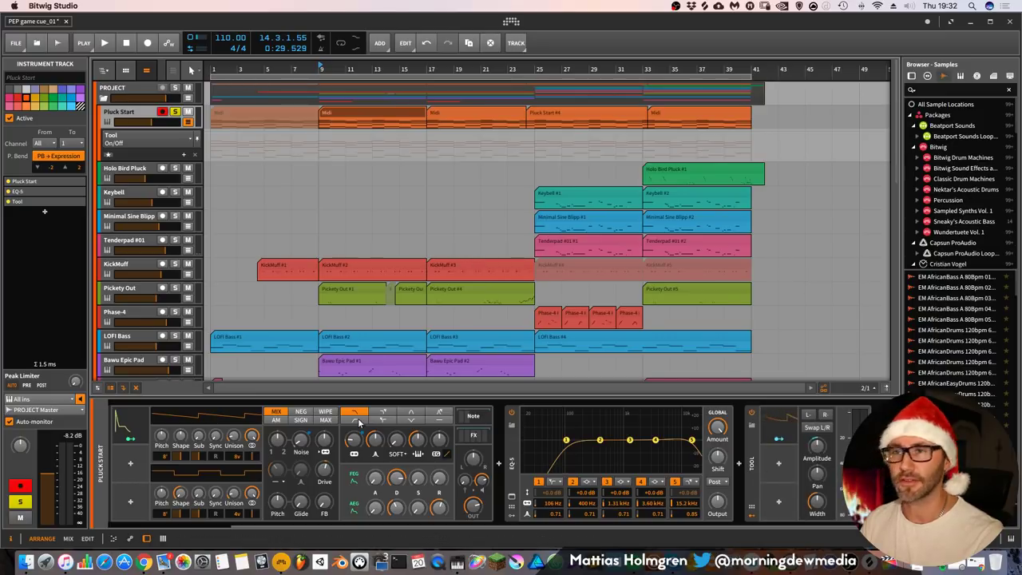
pyautogui.press('space')
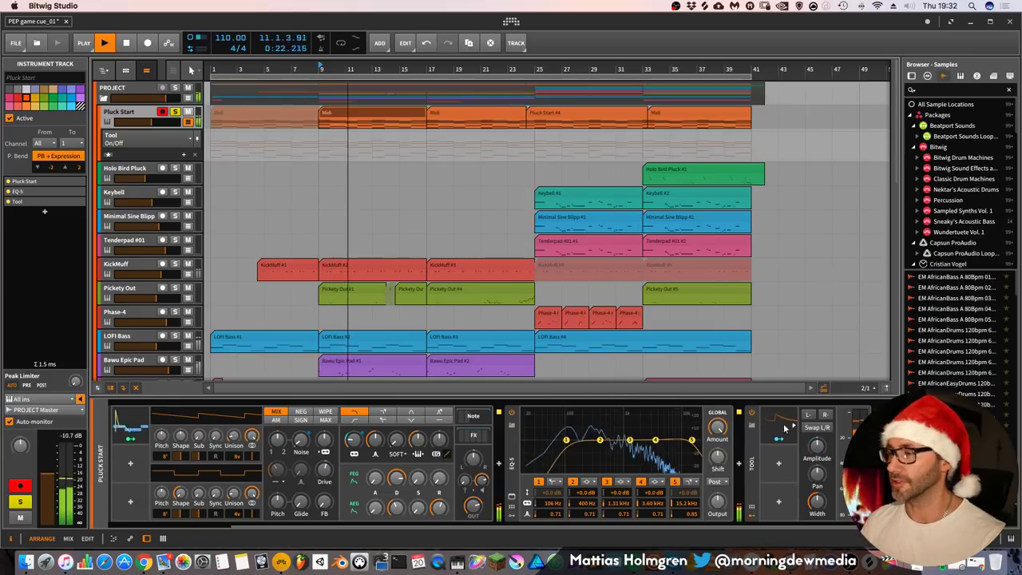
pyautogui.click(752, 413)
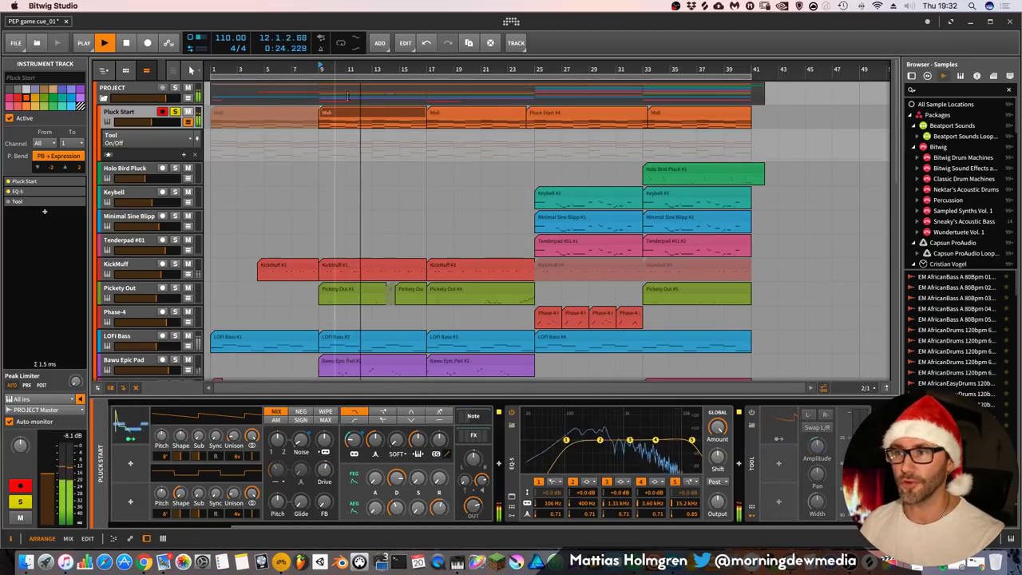
pyautogui.click(485, 417)
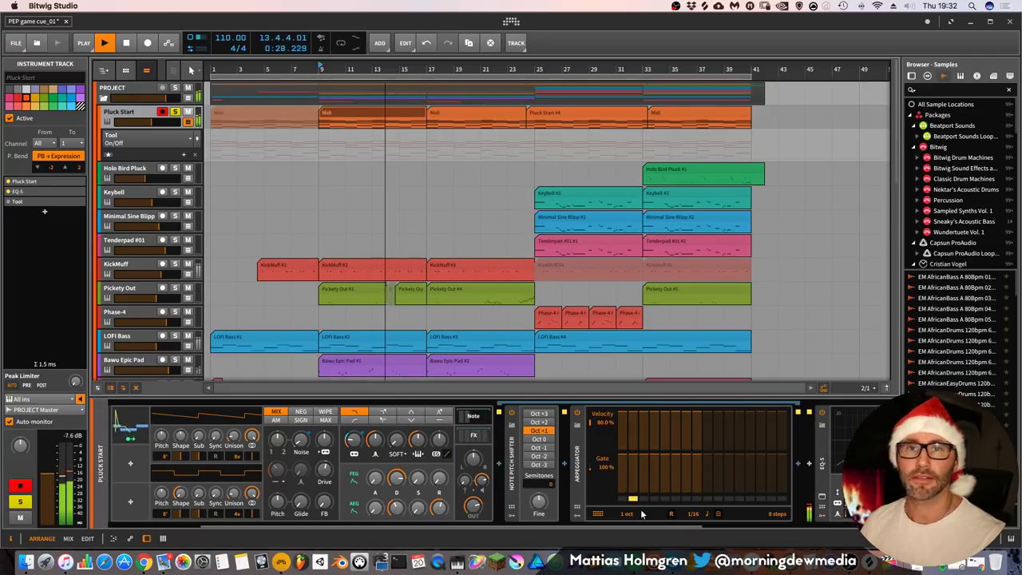
pyautogui.moveTo(674, 529); pyautogui.dragTo(536, 530)
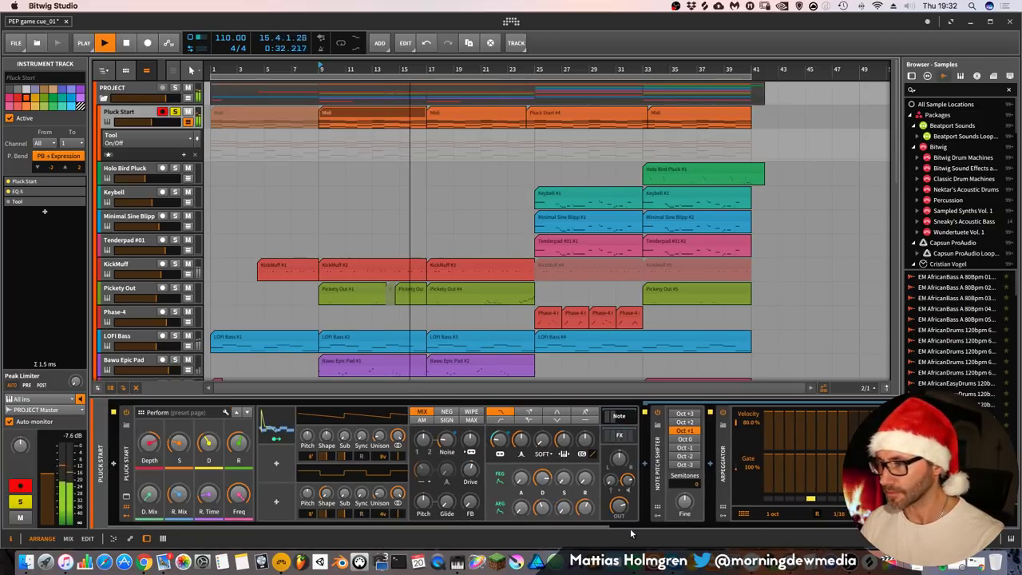
pyautogui.moveTo(631, 529); pyautogui.dragTo(724, 529)
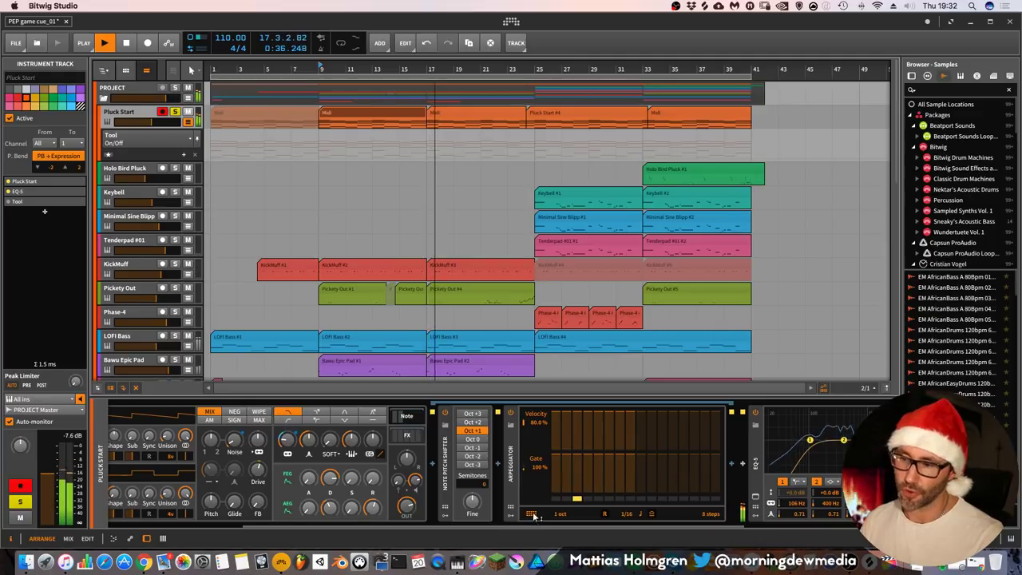
pyautogui.doubleClick(449, 117)
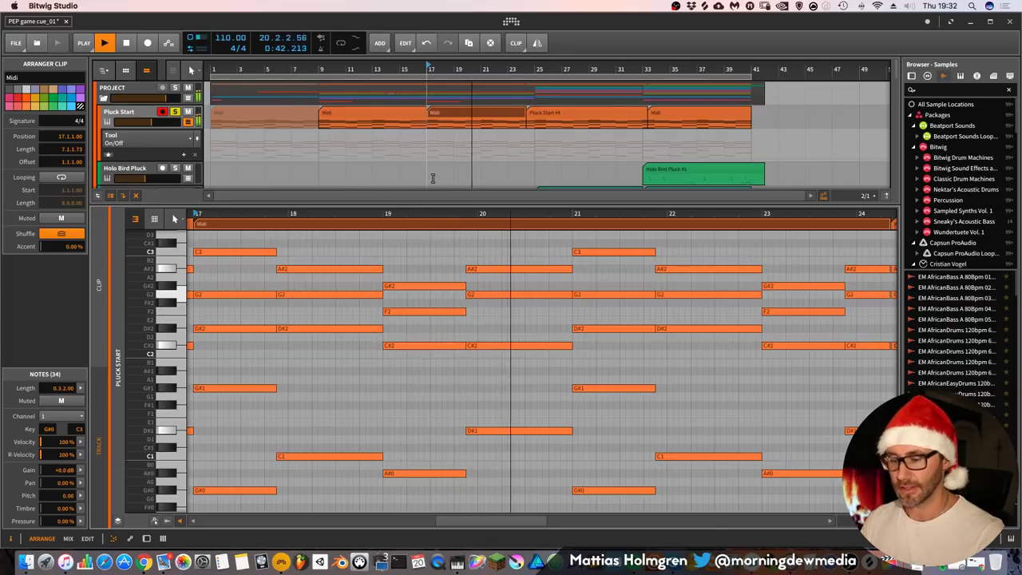
pyautogui.press('d')
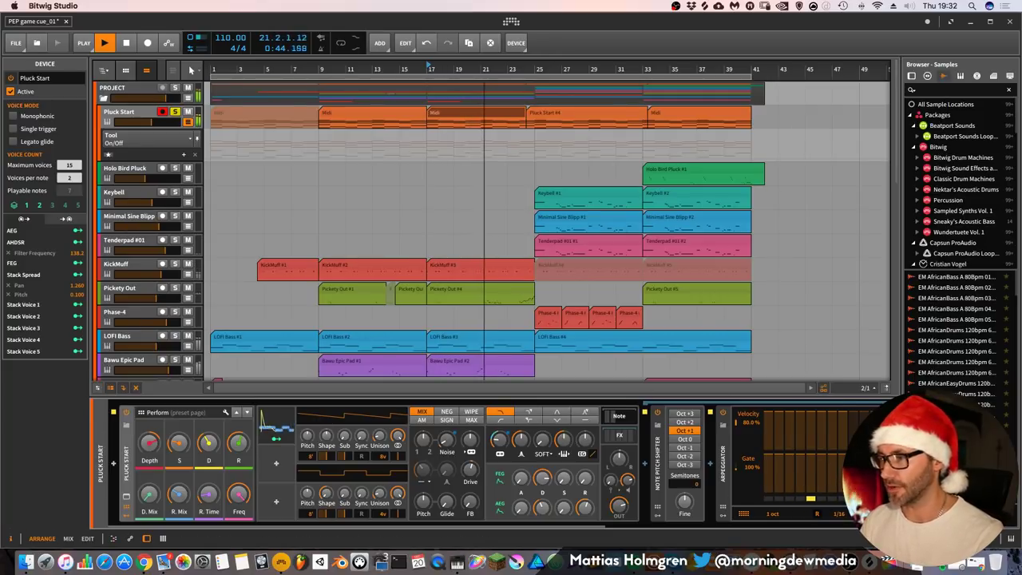
pyautogui.moveTo(552, 526)
pyautogui.mouseDown()
pyautogui.moveTo(799, 527)
pyautogui.moveTo(556, 535)
pyautogui.mouseUp()
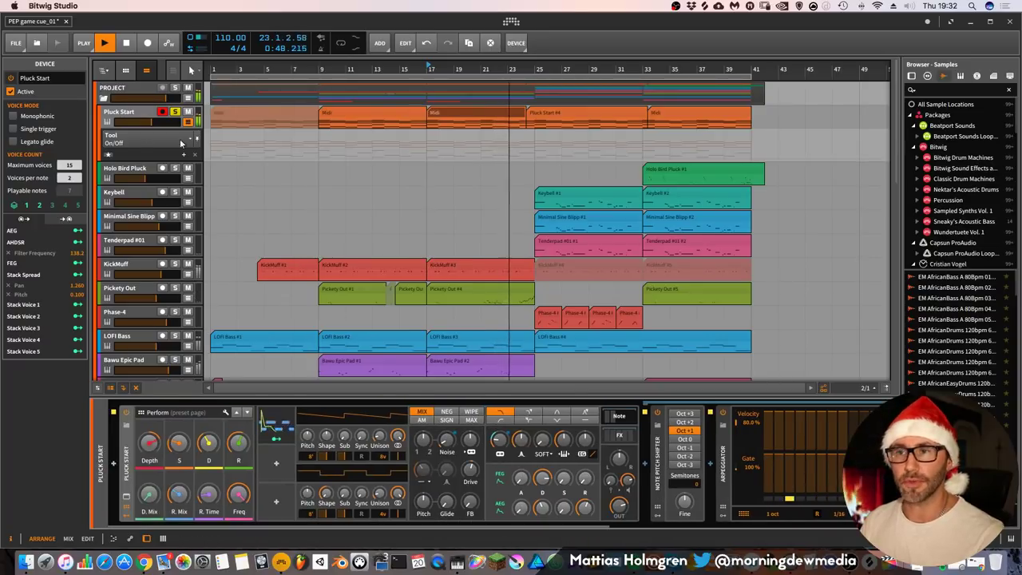
# Show Pluck Start's Filter Frequency automation and reshape its curve
pyautogui.click(173, 138)
pyautogui.click(156, 172)
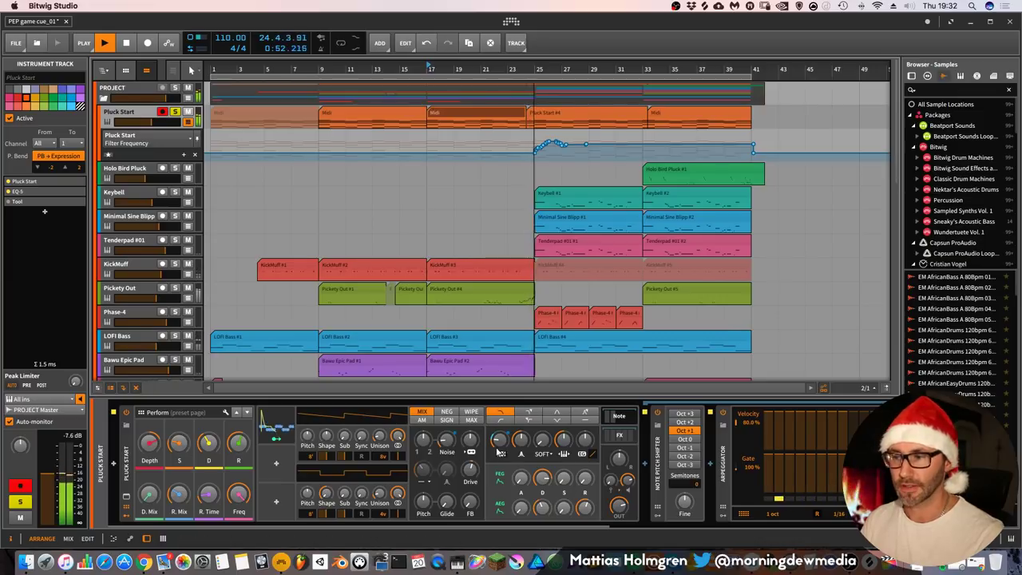
pyautogui.moveTo(587, 144); pyautogui.dragTo(551, 142)
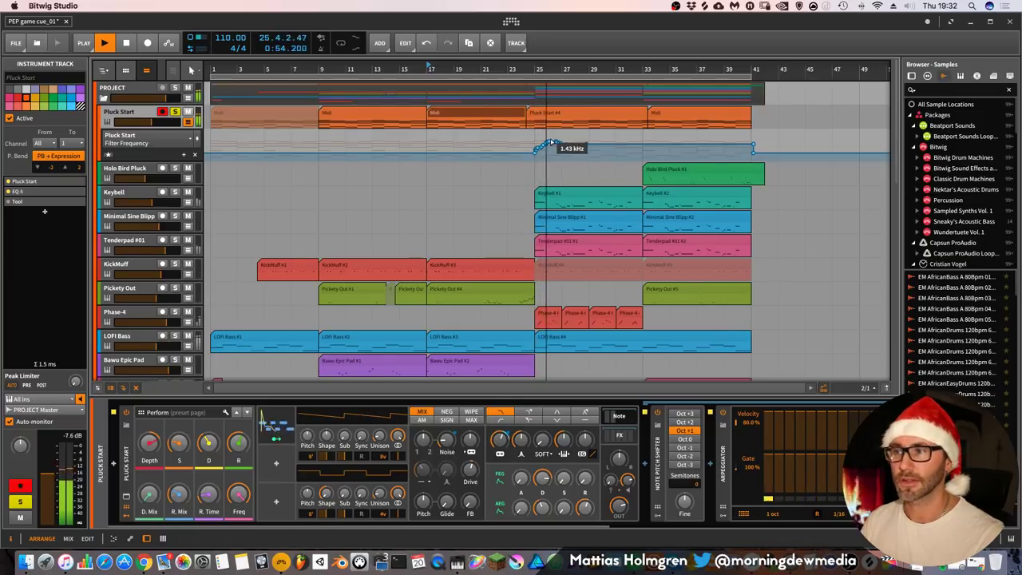
# Unsolo Pluck Start, hide its automation lane, stop playback, and show KickMuff's devices
pyautogui.click(175, 113)
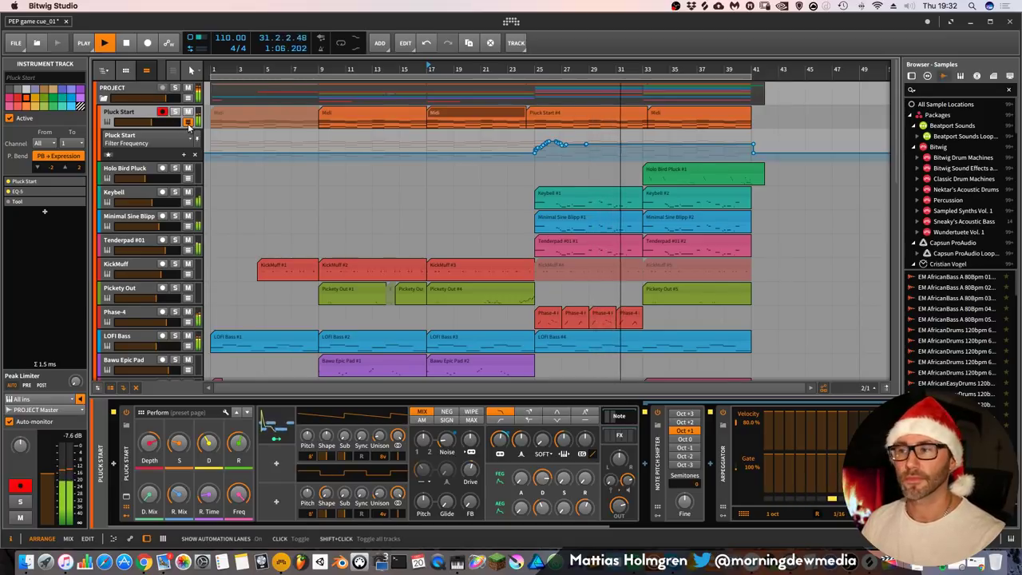
pyautogui.click(187, 122)
pyautogui.press('space')
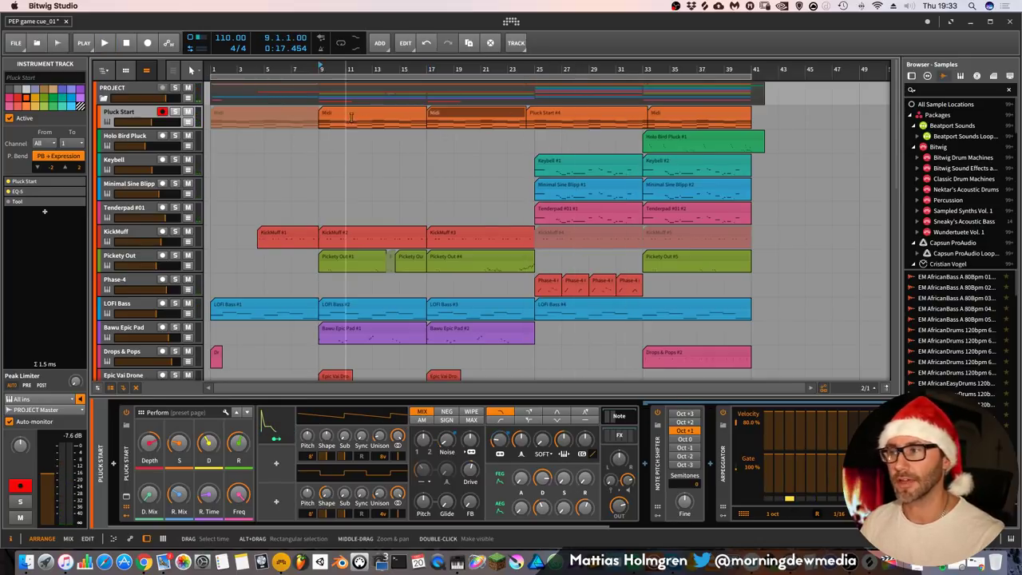
pyautogui.click(132, 232)
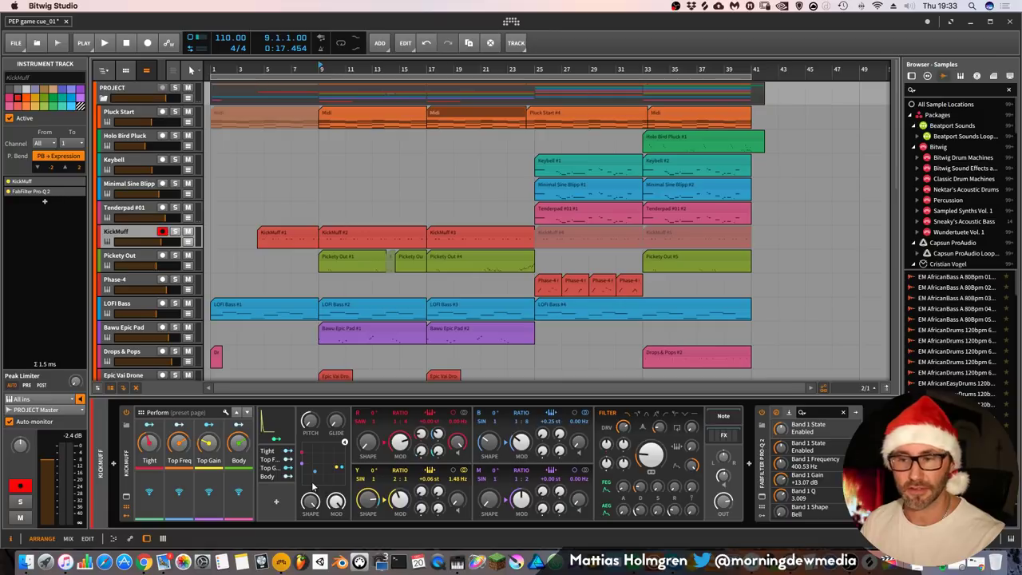
# Show the KickMuff voice settings and play the track soloed from bar 9
pyautogui.click(126, 463)
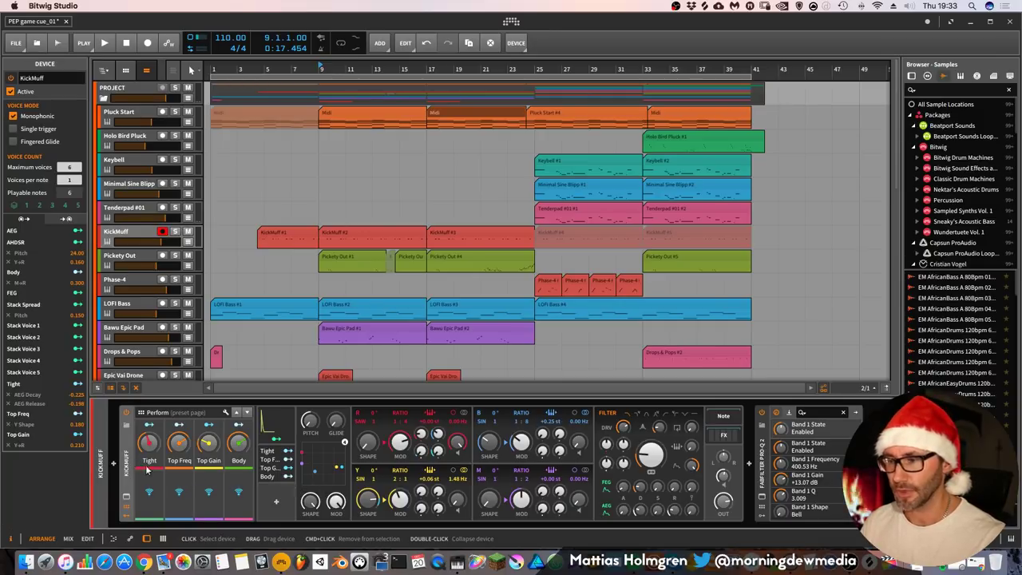
pyautogui.scroll(2, 291, 248)
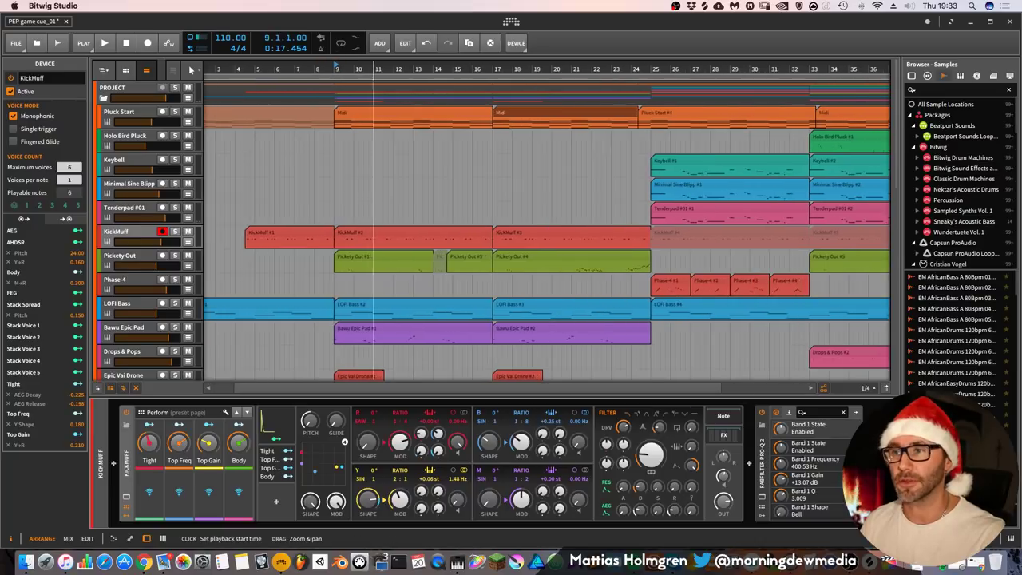
pyautogui.press('space')
pyautogui.click(175, 232)
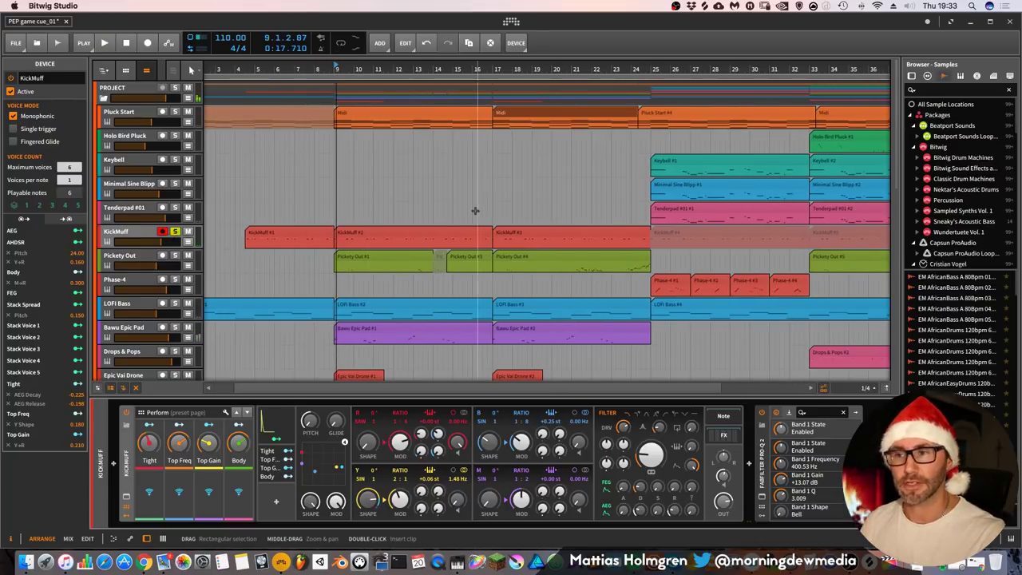
pyautogui.press('space')
pyautogui.press('space')
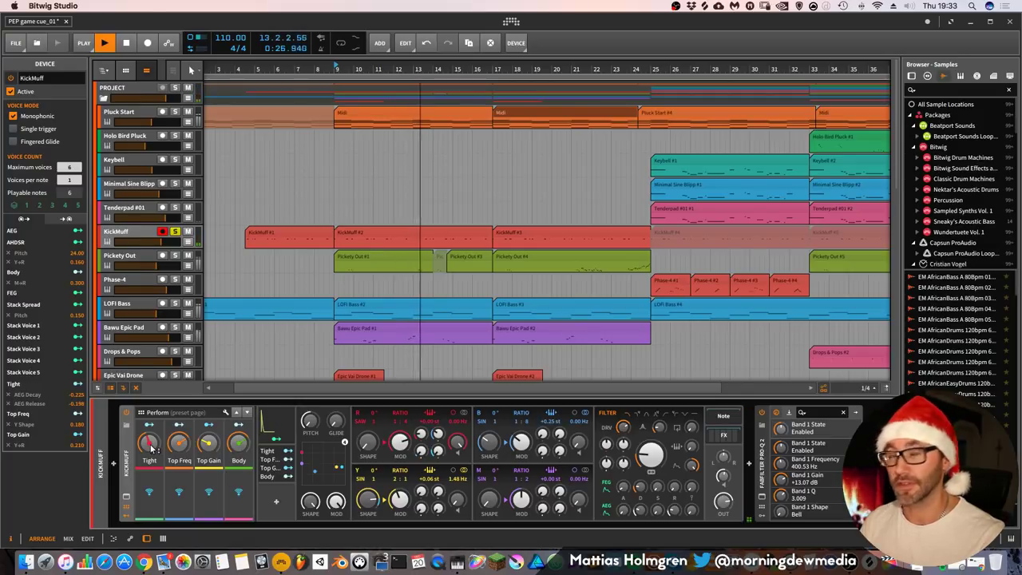
# Set KickMuff's Tight macro to 49.5%, stop playback, and select the LOFI Bass track
pyautogui.moveTo(149, 449); pyautogui.dragTo(150, 478)
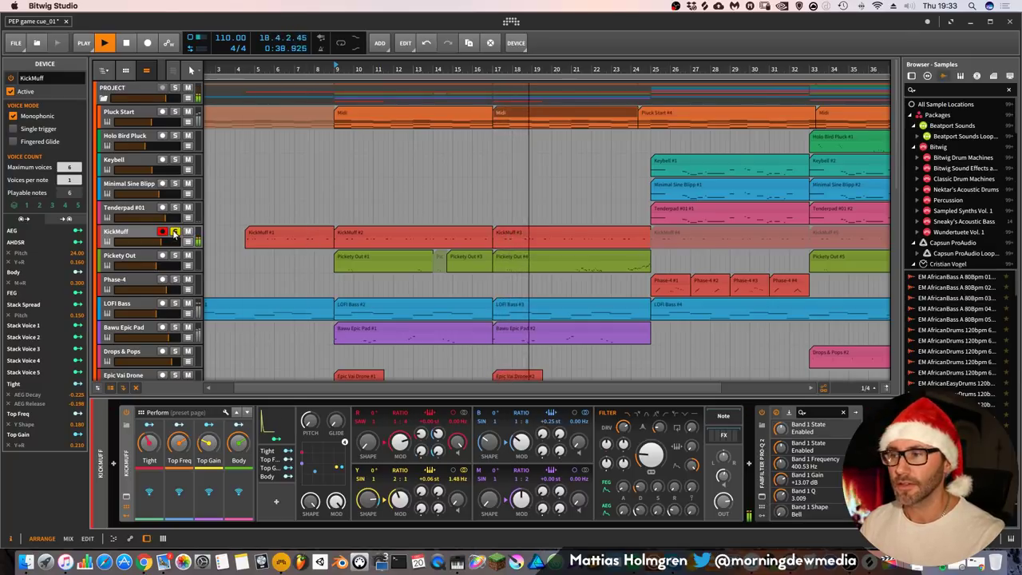
pyautogui.scroll(-3, 306, 183)
pyautogui.press('space')
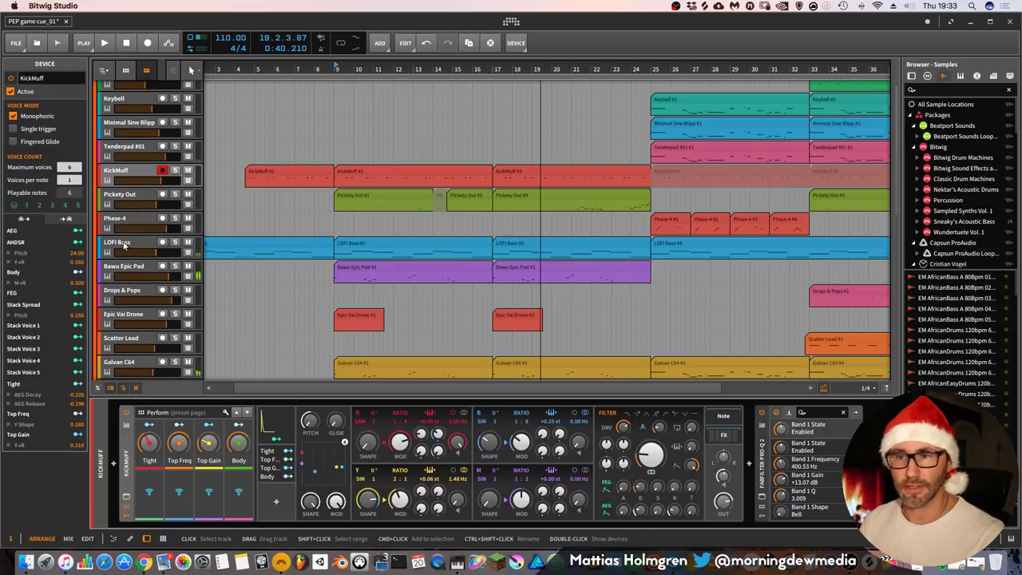
pyautogui.click(124, 245)
# Zoom out to bars 1–41, browse Polysynth presets in Finder, then select the LOFI Bass #1 clip
pyautogui.moveTo(433, 70); pyautogui.dragTo(433, 70)
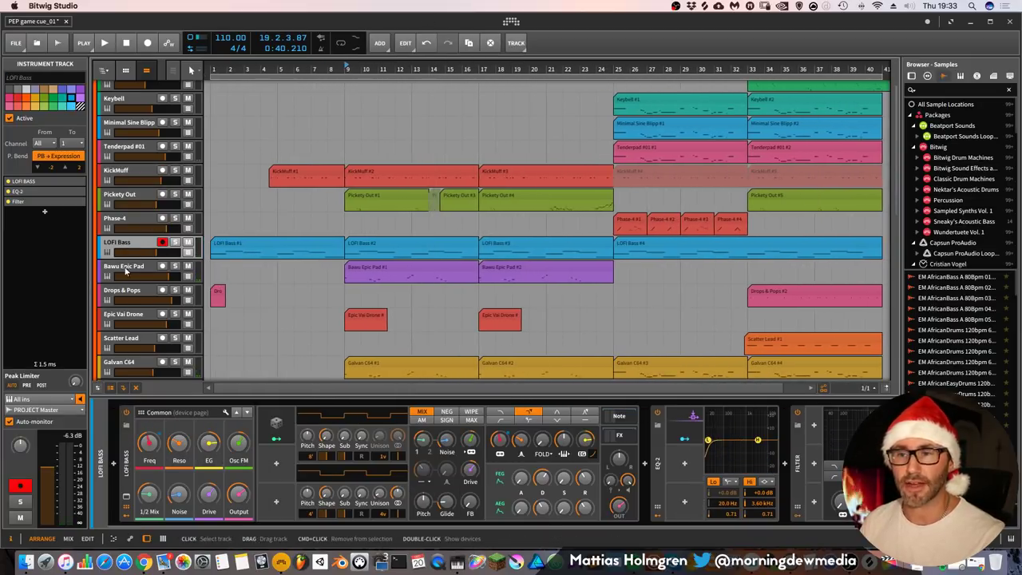
pyautogui.click(26, 565)
pyautogui.click(607, 48)
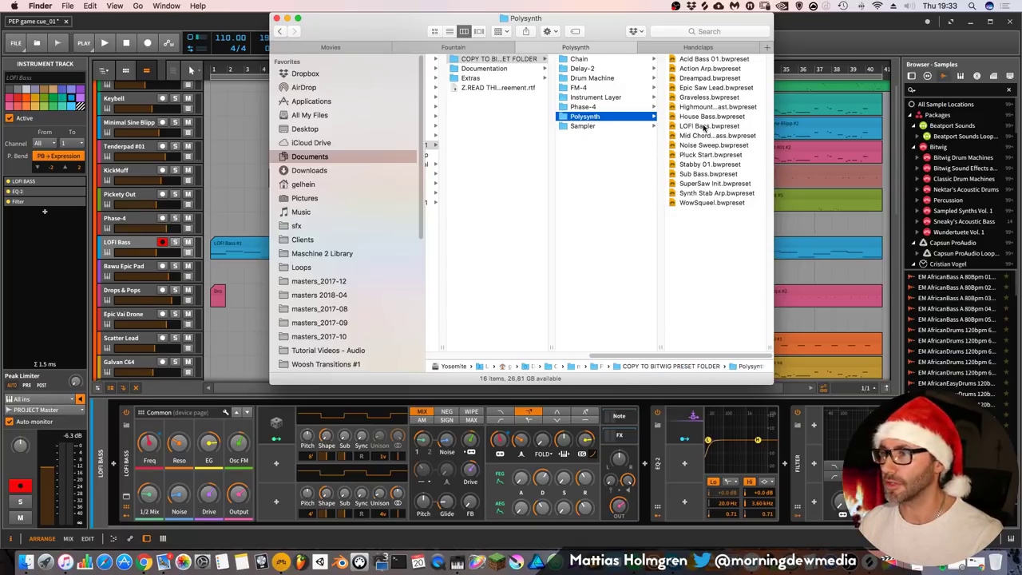
pyautogui.click(164, 25)
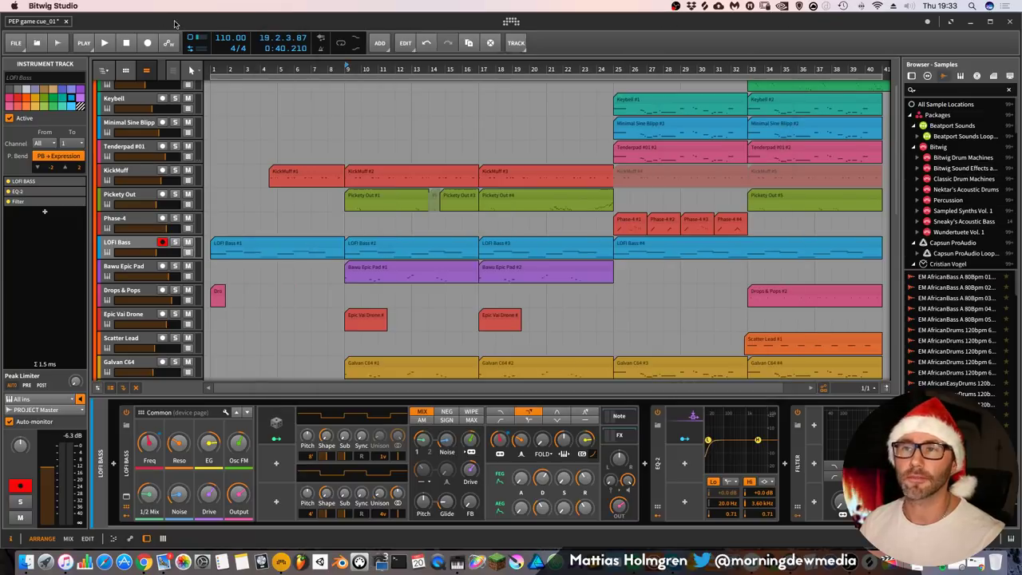
pyautogui.click(238, 243)
# Start playback, try jumping to bar 9, then restart the song from bar 1
pyautogui.press('space')
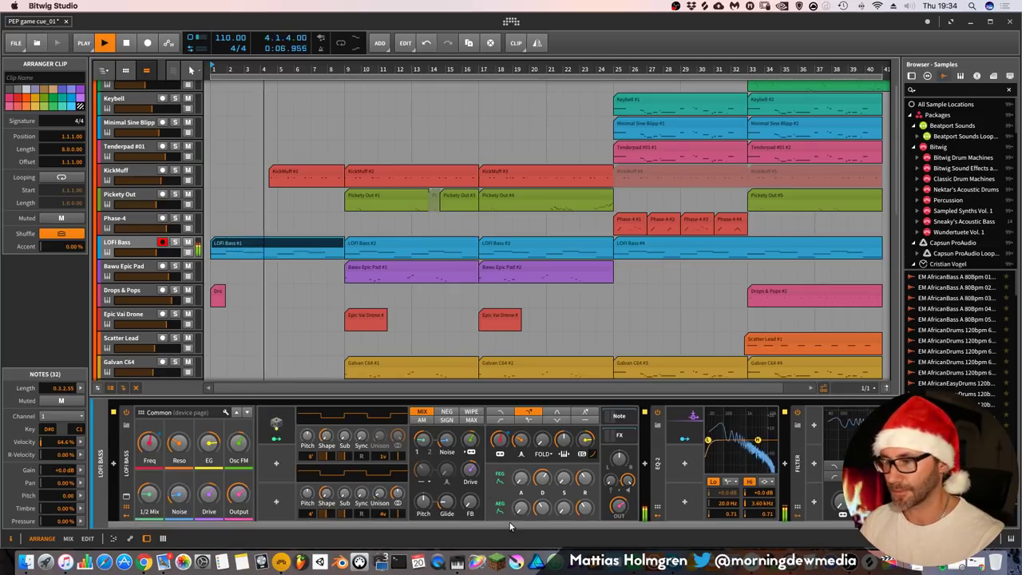
pyautogui.hscroll(3, 510, 511)
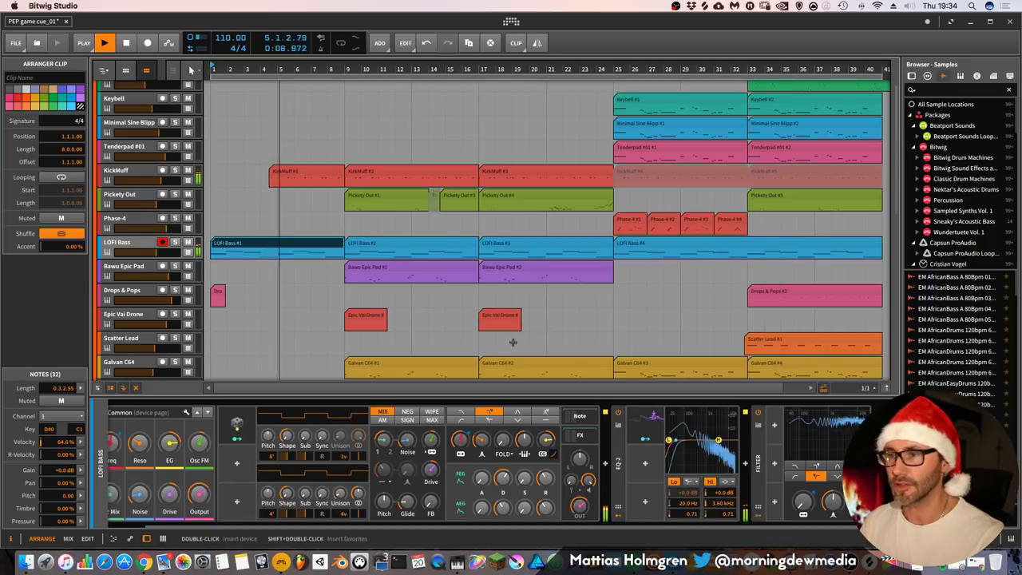
pyautogui.click(177, 248)
pyautogui.click(331, 74)
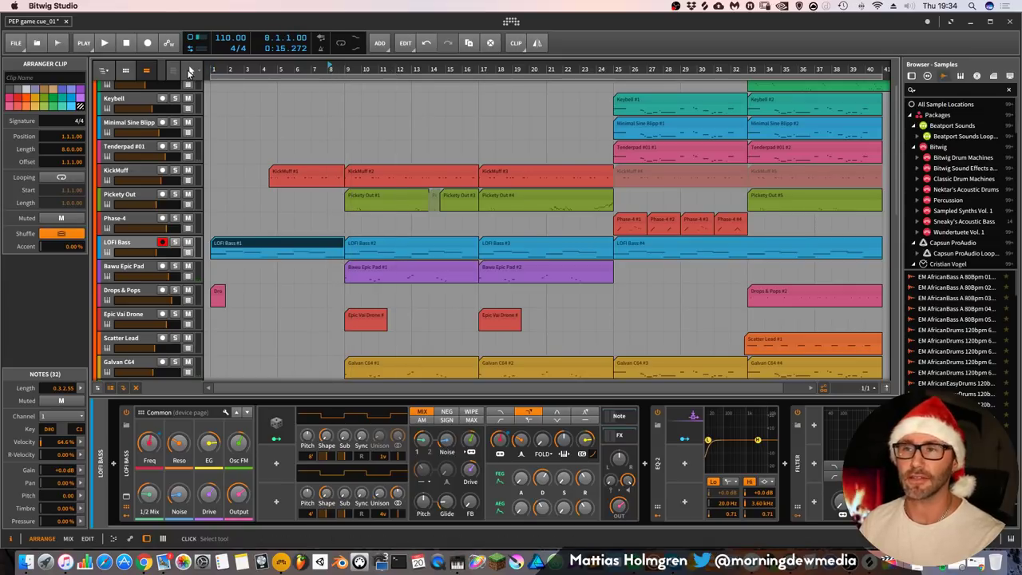
pyautogui.click(210, 69)
pyautogui.press('space')
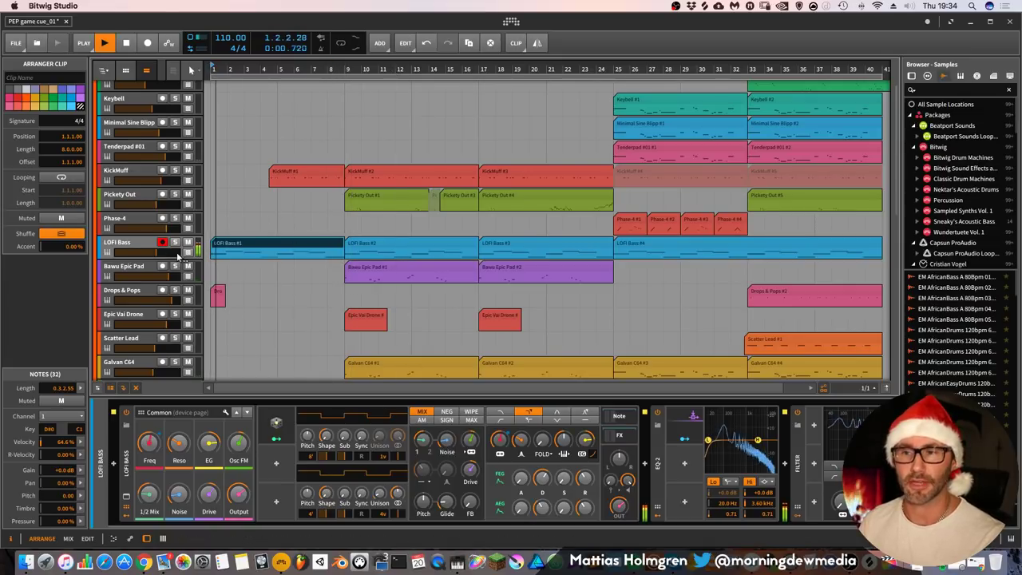
# Solo LOFI Bass and show its Filter Frequency automation, then expand all its automation lanes
pyautogui.click(175, 243)
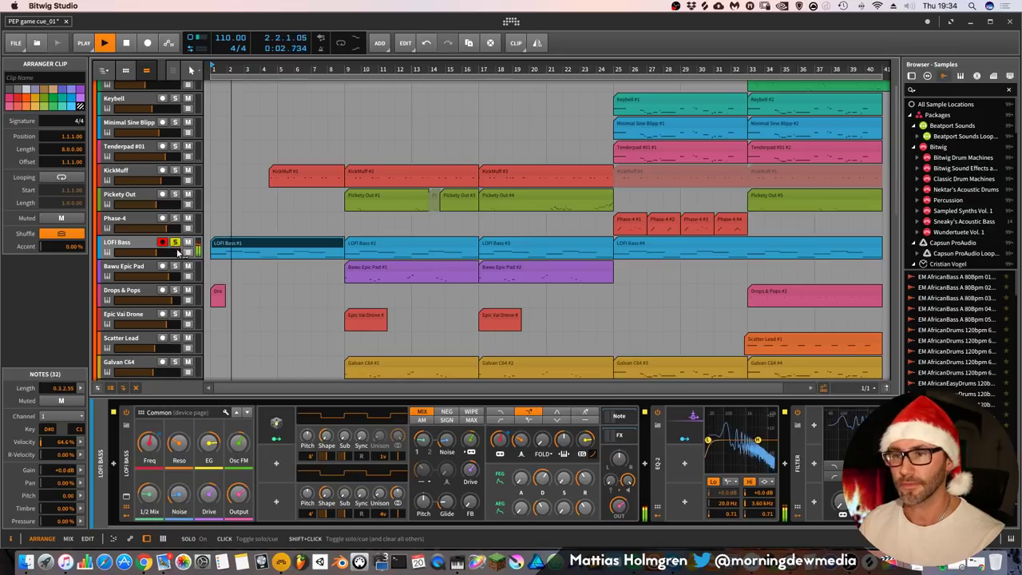
pyautogui.click(177, 253)
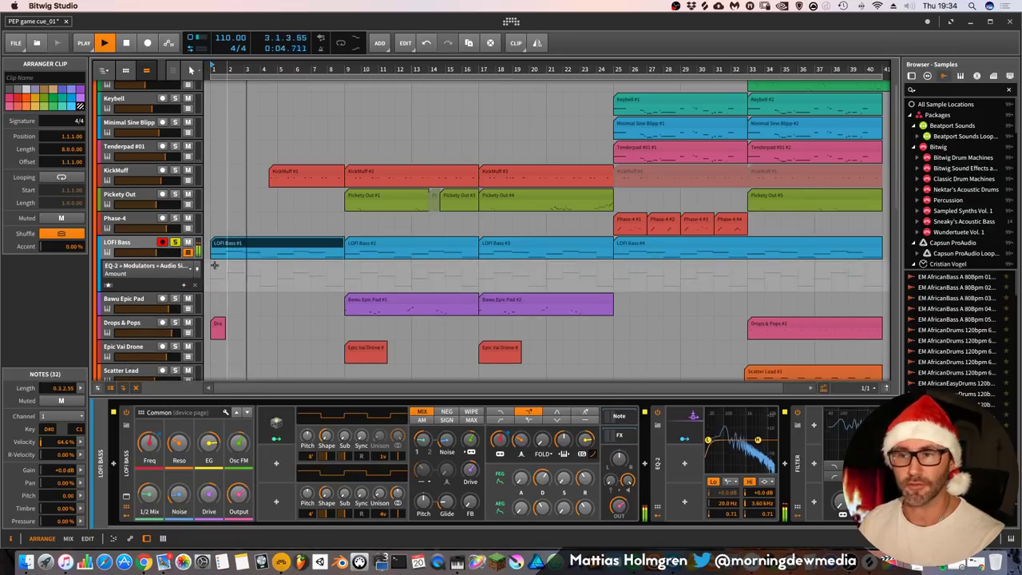
pyautogui.click(144, 268)
pyautogui.click(164, 290)
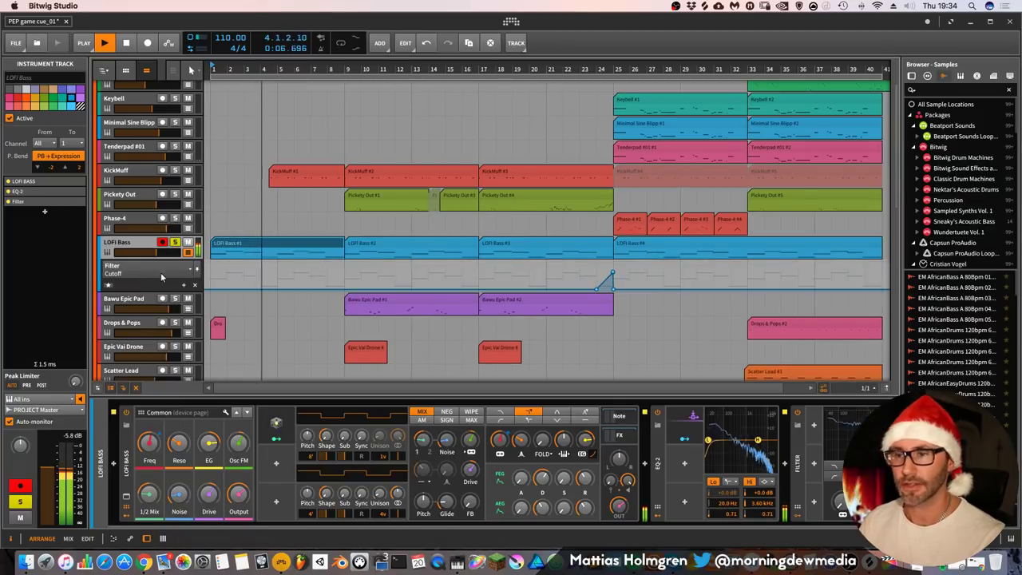
pyautogui.click(160, 272)
pyautogui.click(170, 305)
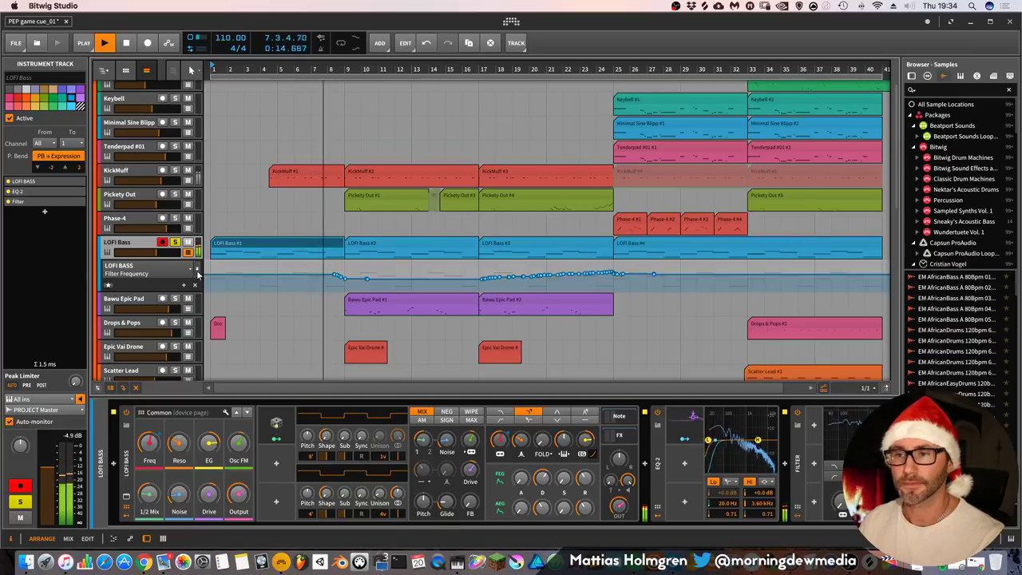
pyautogui.click(108, 286)
# Unsolo LOFI Bass and collapse its automation lanes to restore the full track list
pyautogui.scroll(-3, 327, 254)
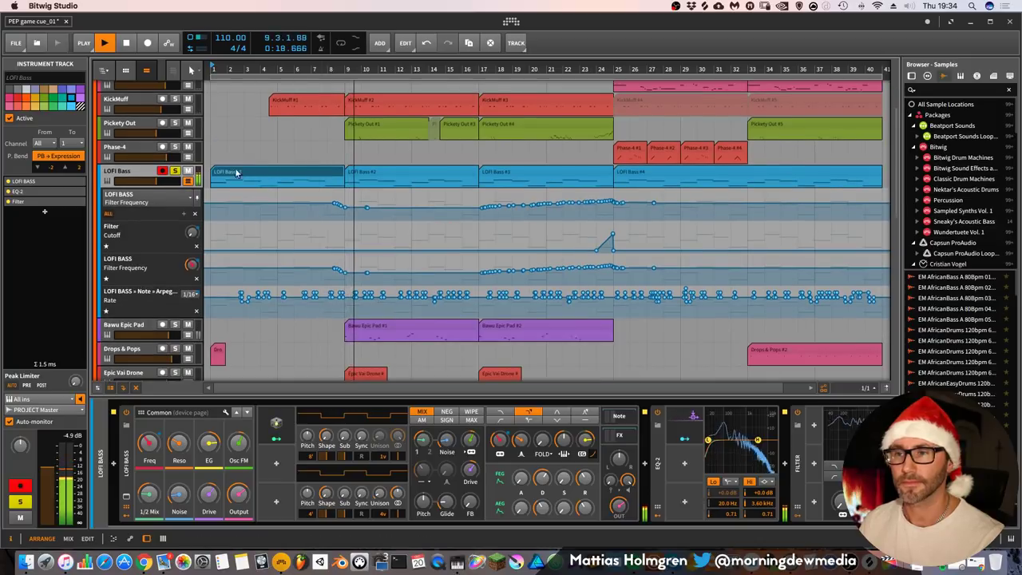
pyautogui.click(176, 172)
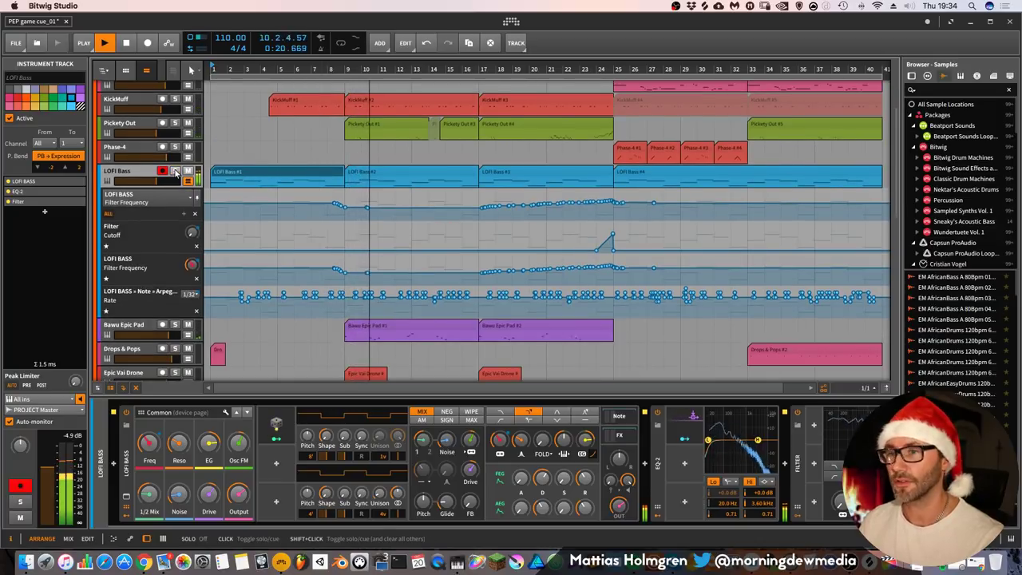
pyautogui.scroll(5, 372, 215)
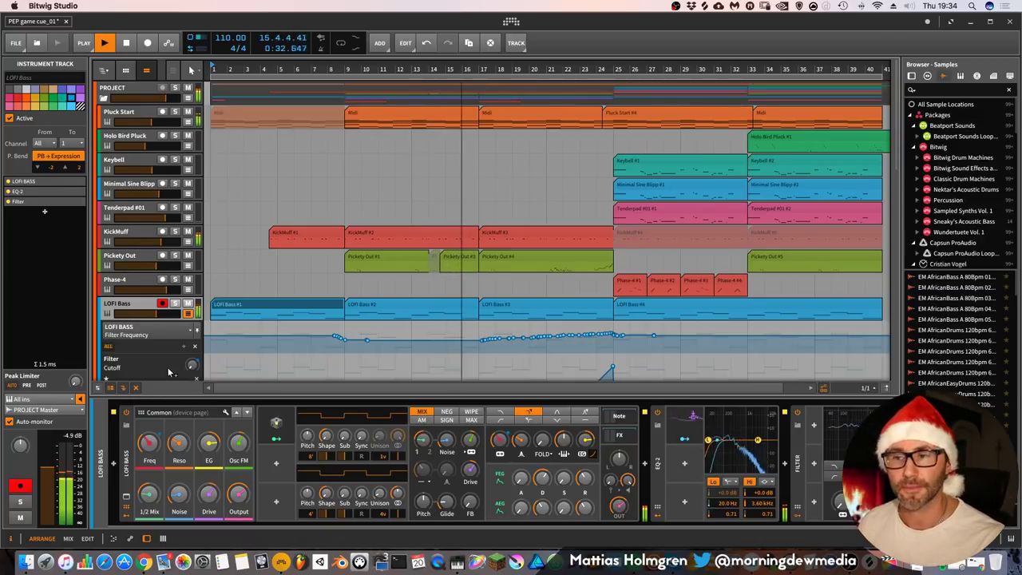
pyautogui.click(189, 316)
# Scroll through the remaining tracks and stop playback
pyautogui.scroll(-4, 326, 228)
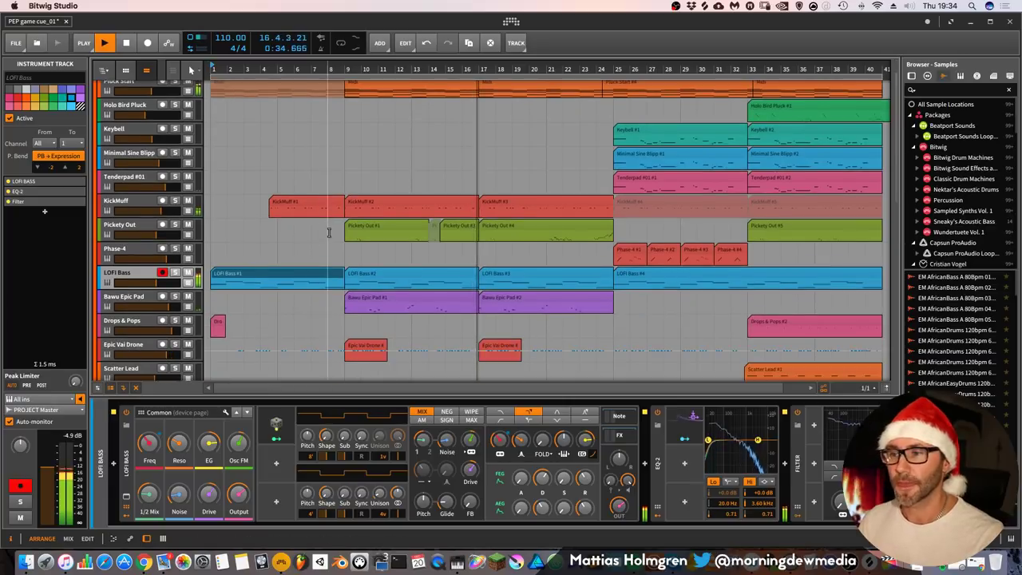
pyautogui.scroll(-6, 330, 238)
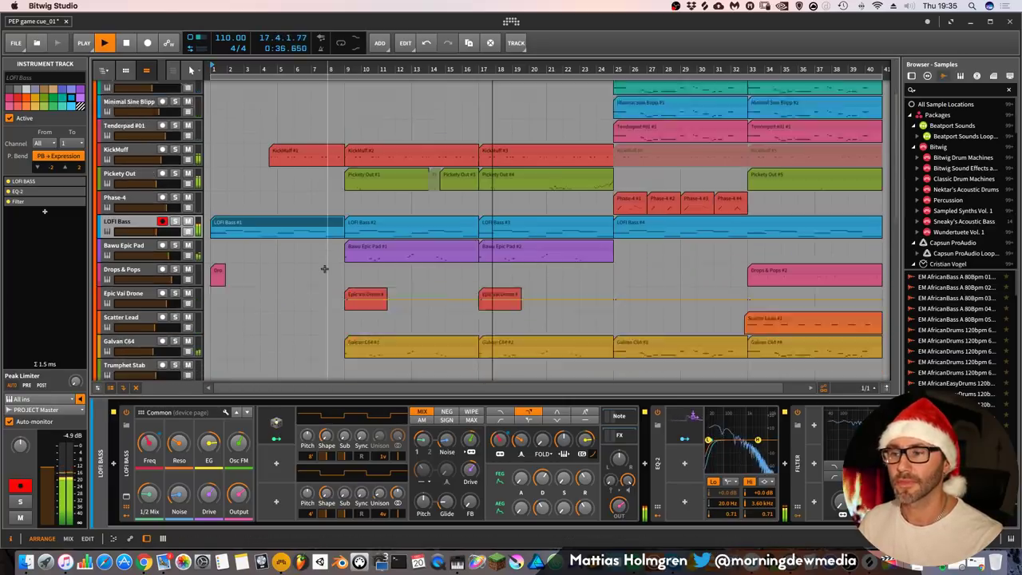
pyautogui.press('space')
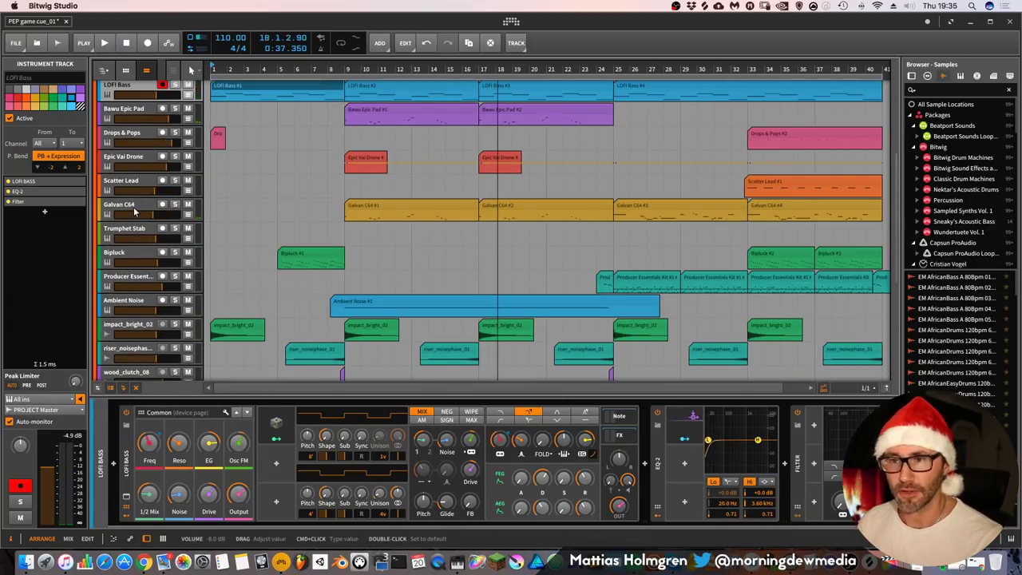
pyautogui.scroll(-3, 136, 209)
pyautogui.scroll(3, 140, 209)
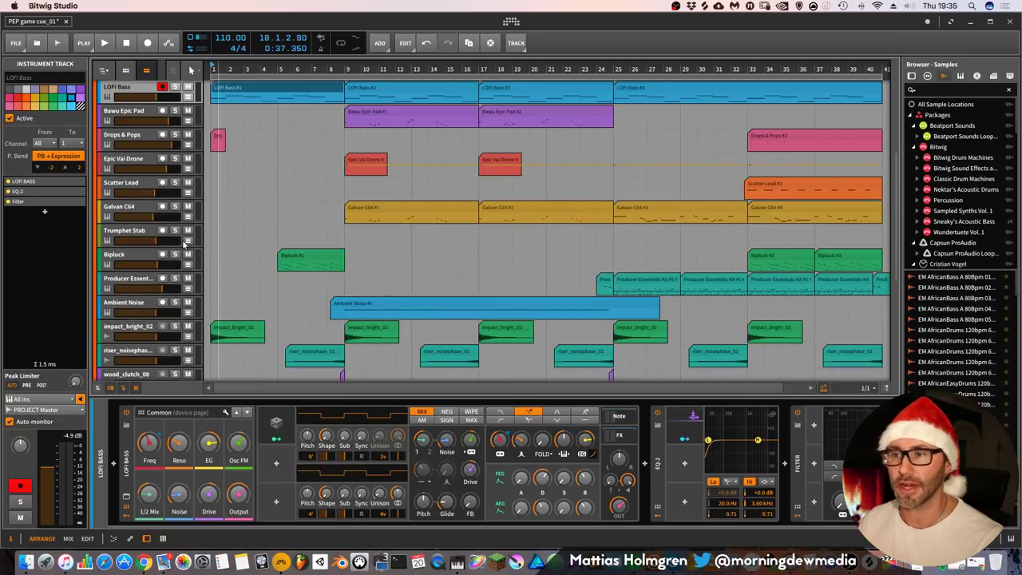
# Select Galvan C64, solo it, play from bar 9, and zoom the arrangement out
pyautogui.click(141, 208)
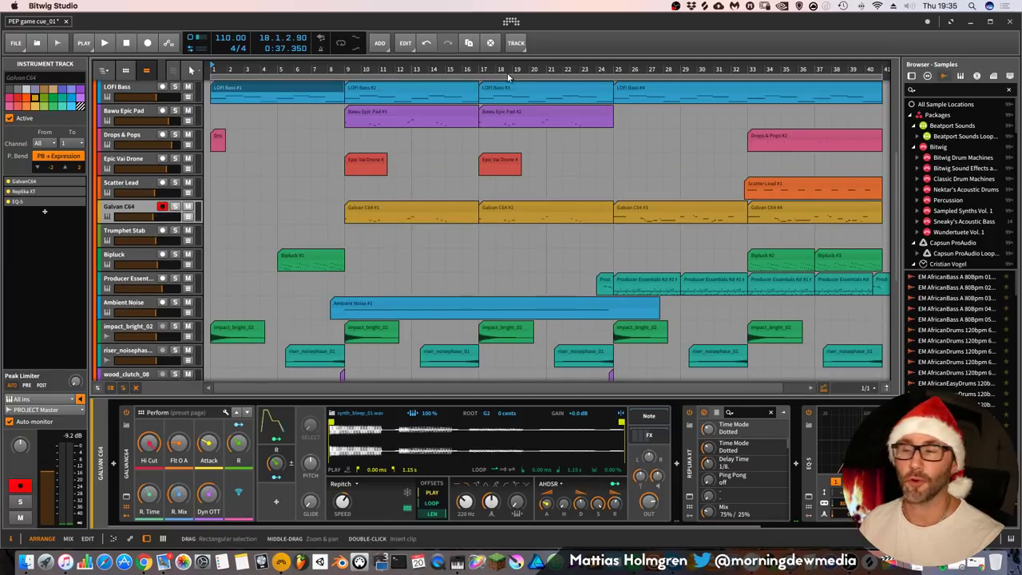
pyautogui.click(345, 67)
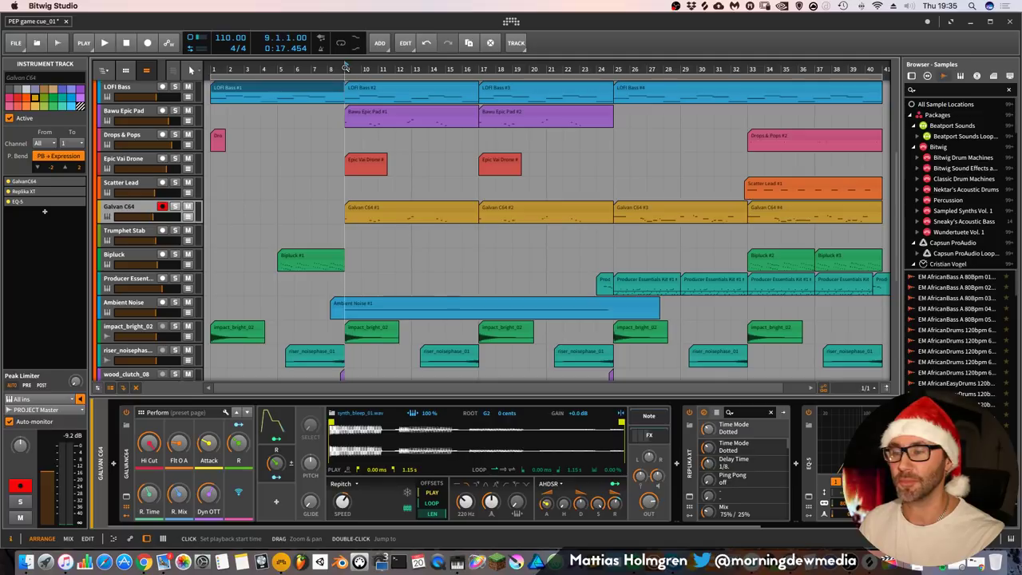
pyautogui.click(175, 206)
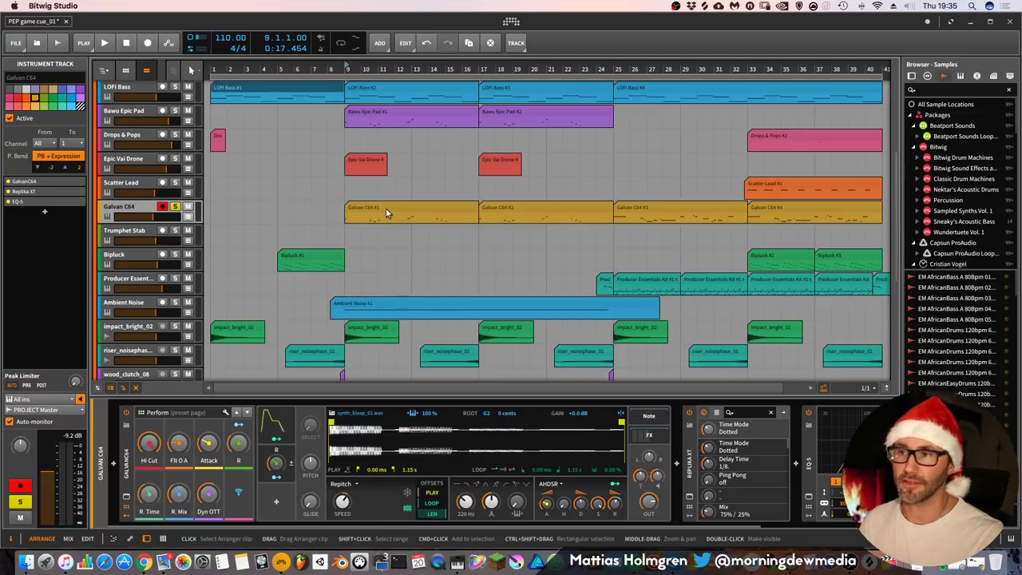
pyautogui.press('space')
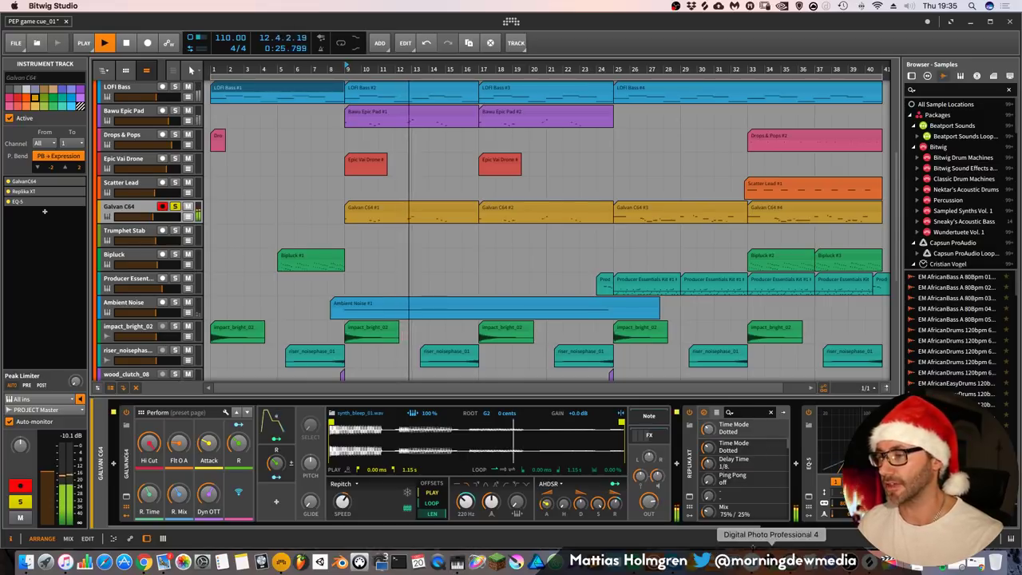
pyautogui.moveTo(717, 530); pyautogui.dragTo(475, 533)
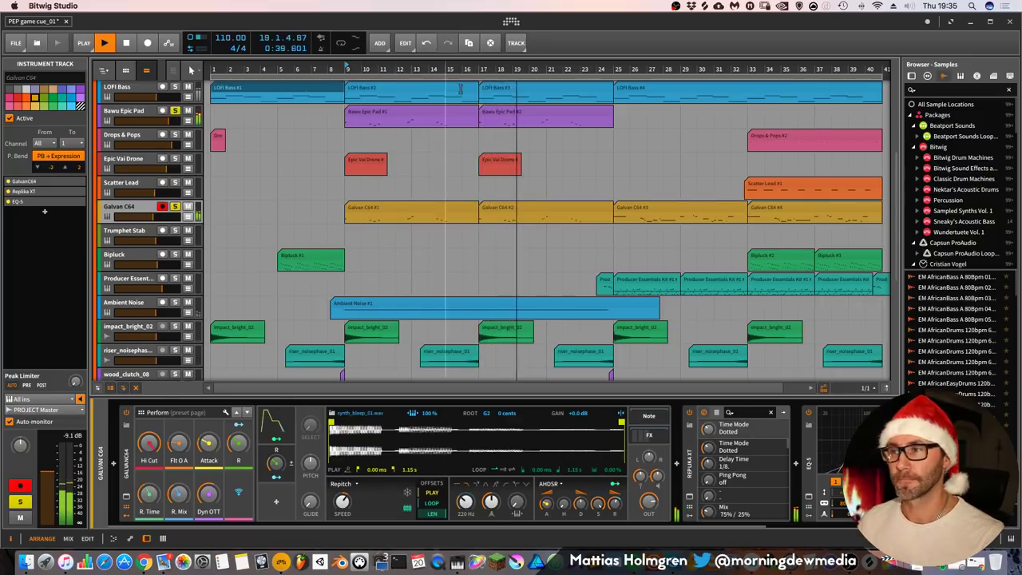
pyautogui.press('-')
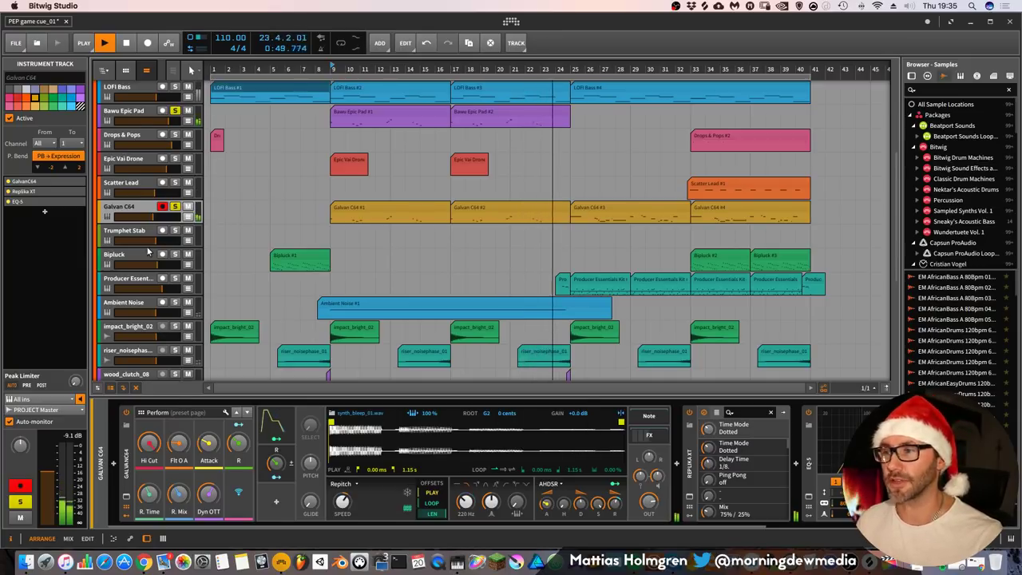
# Unsolo Galvan C64, solo Ambient Noise, and play from bar 8
pyautogui.click(175, 207)
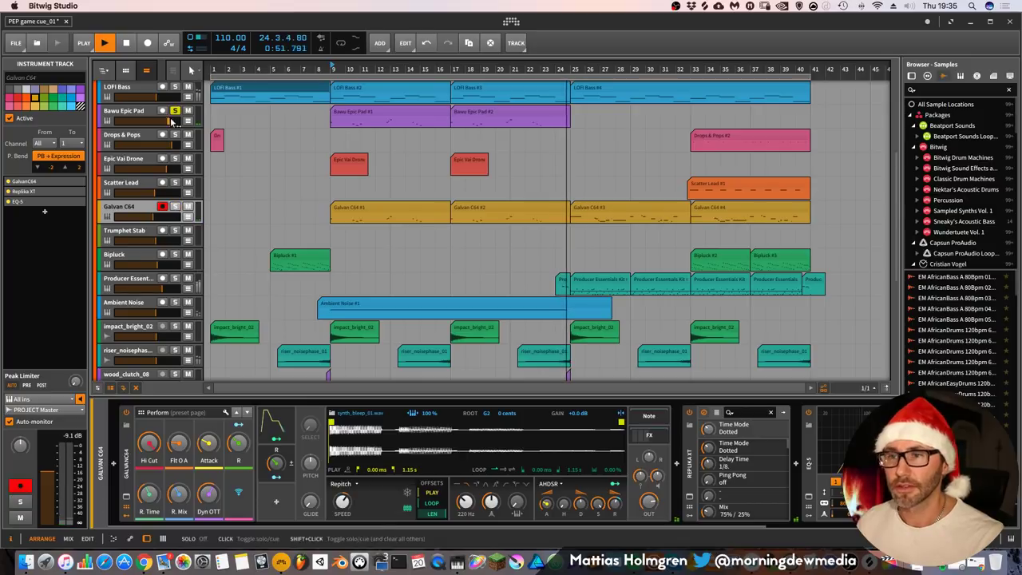
pyautogui.click(175, 302)
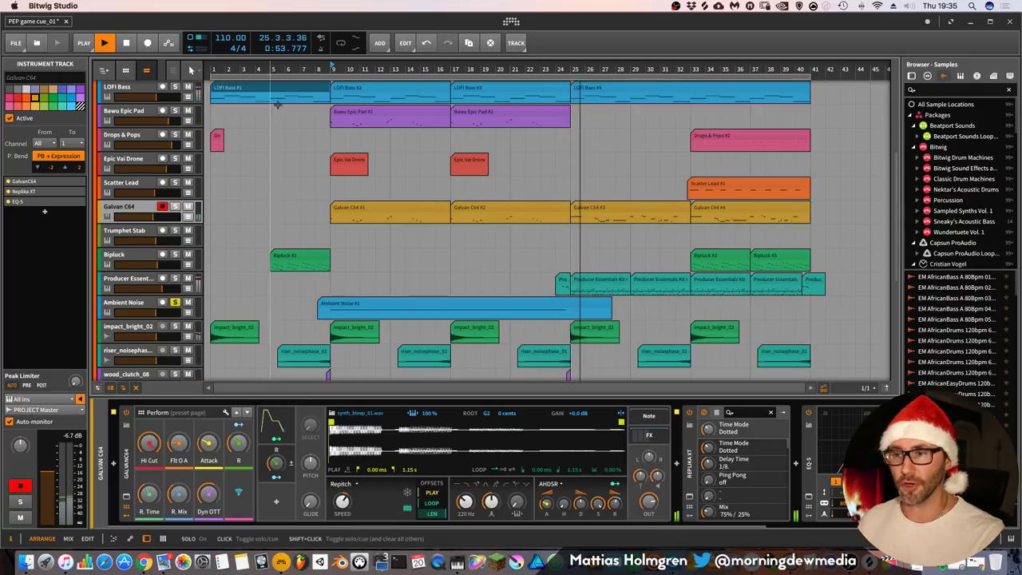
pyautogui.press('space')
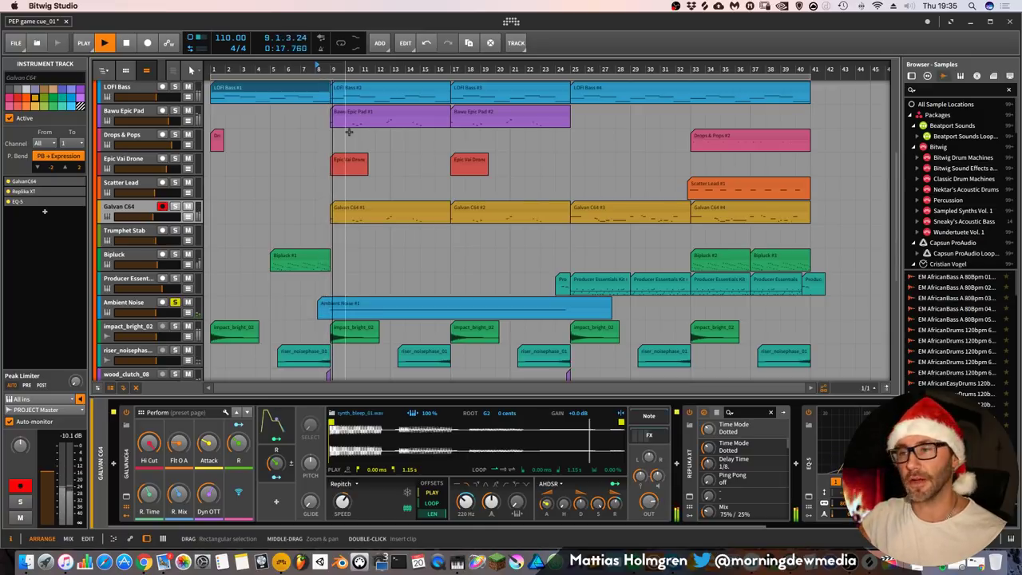
pyautogui.scroll(-1, 355, 272)
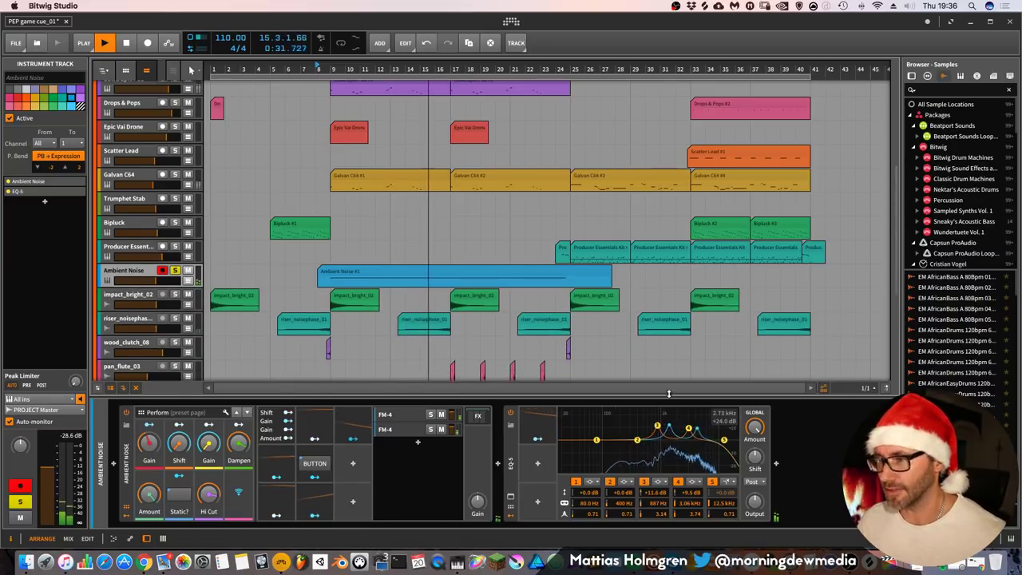
# Inspect Ambient Noise's EQ-5, unsolo the track, jump back to bar 8 and stop playback
pyautogui.click(519, 483)
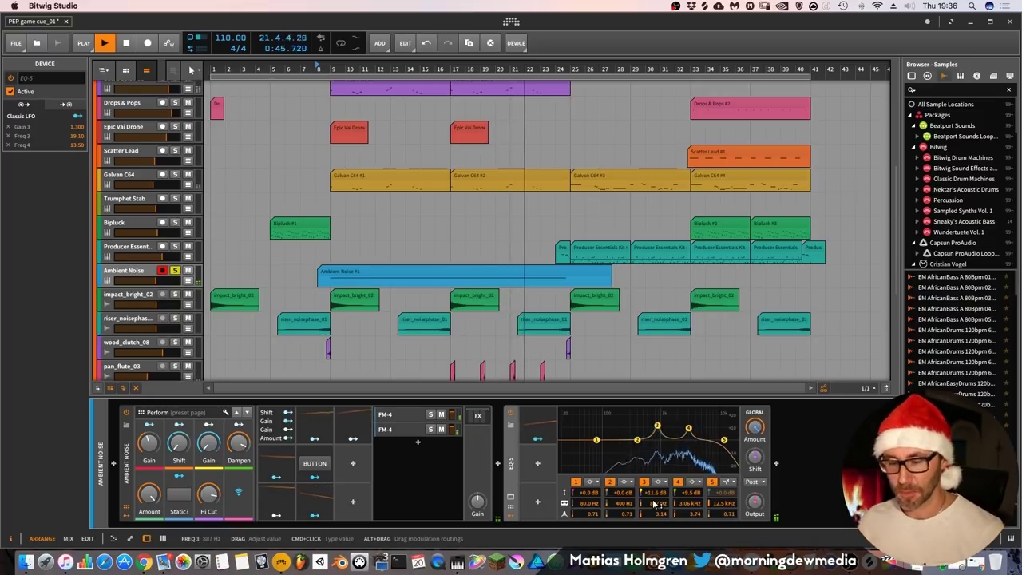
pyautogui.click(175, 272)
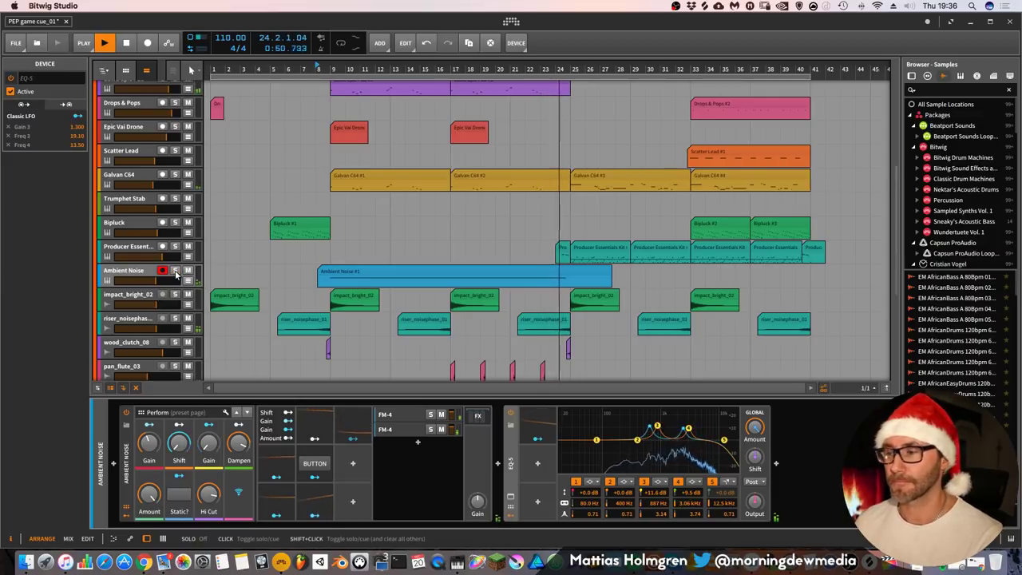
pyautogui.click(329, 70)
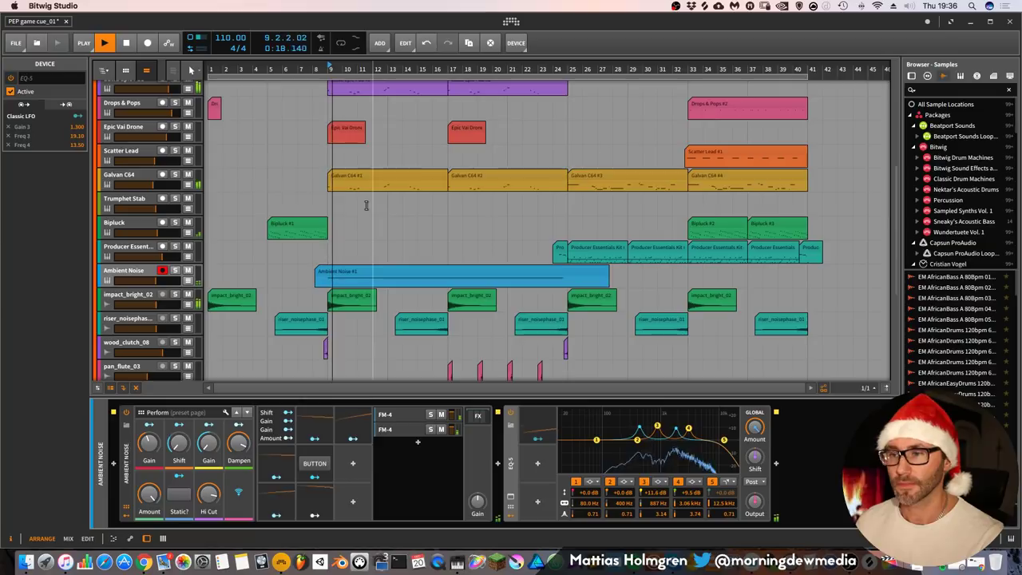
pyautogui.press('space')
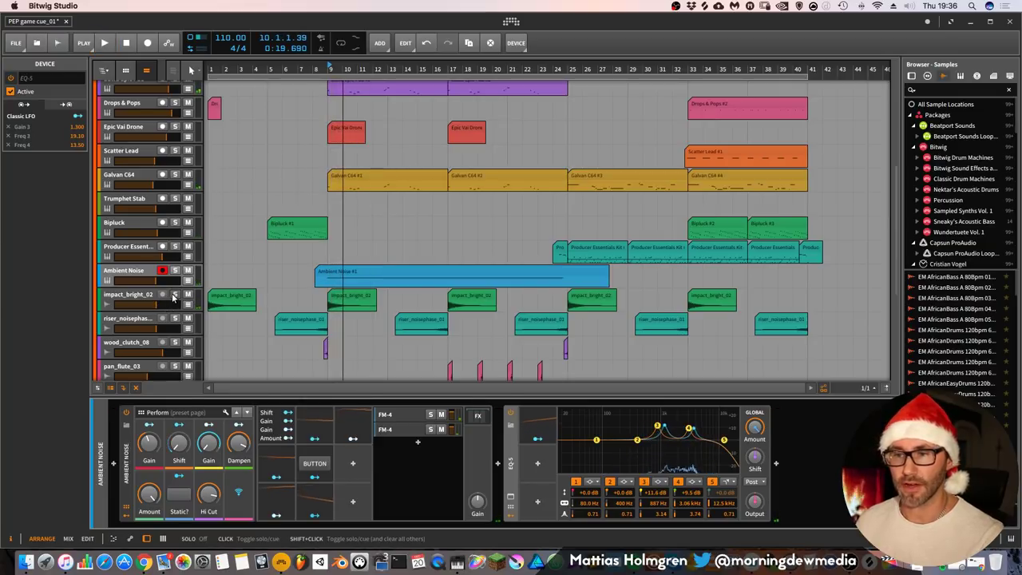
# Show impact_bright_02's EQ-5 low cut and scroll through the lower arrangement tracks
pyautogui.click(132, 295)
pyautogui.scroll(-3, 314, 286)
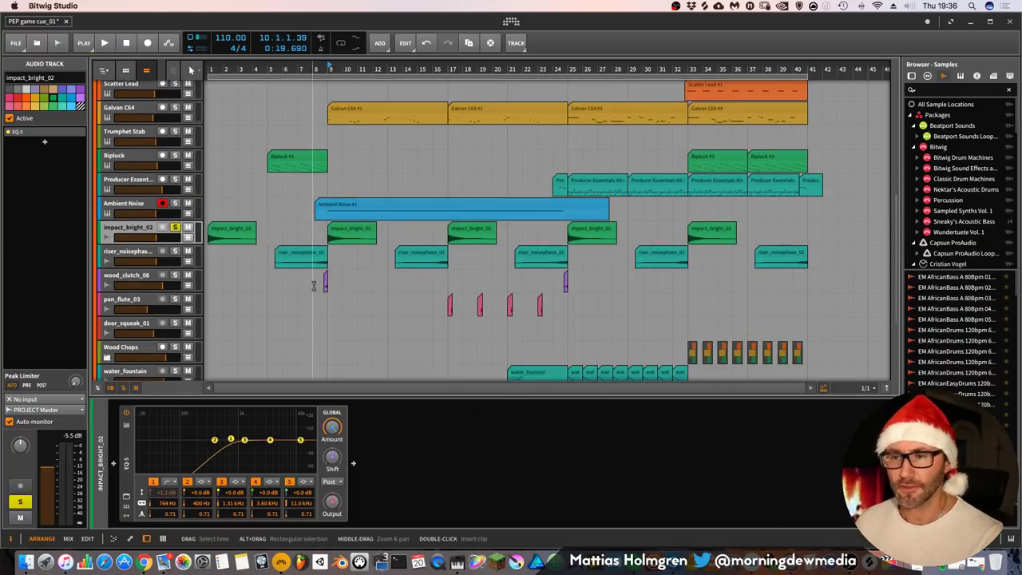
pyautogui.scroll(-6, 372, 260)
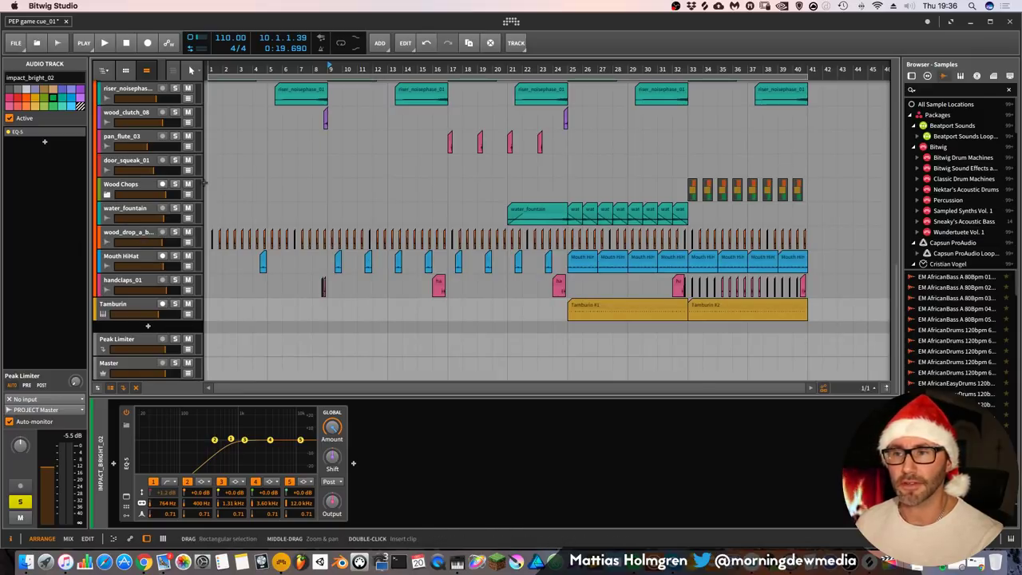
pyautogui.scroll(3, 385, 191)
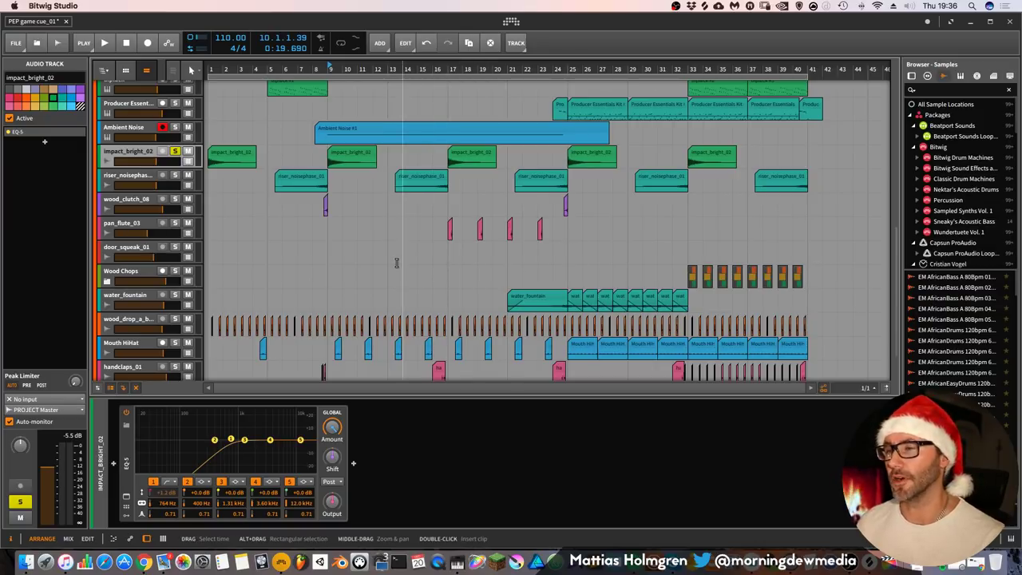
pyautogui.scroll(4, 395, 266)
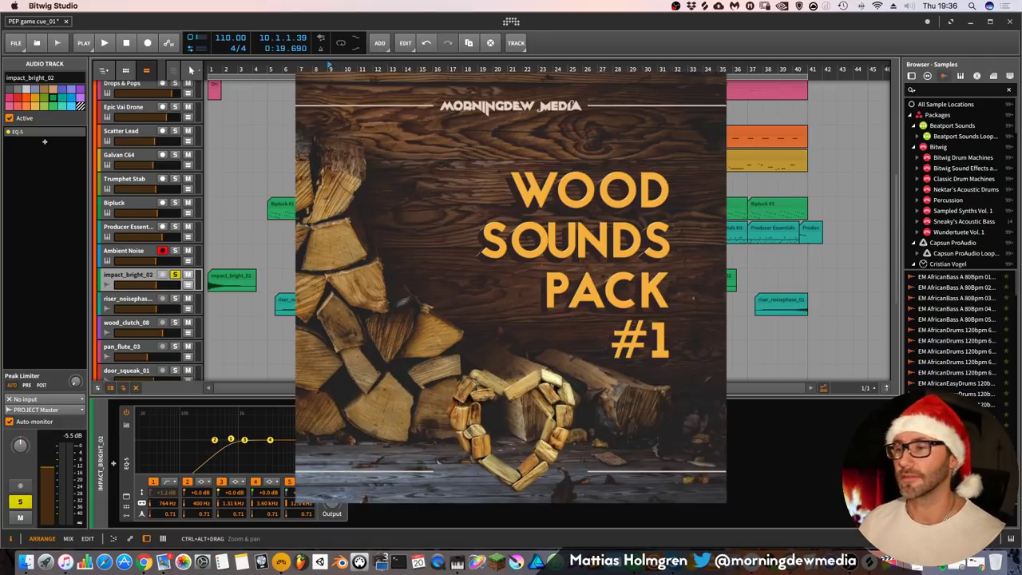
# Start playback around bar 9 with impact_bright_02 still soloed
pyautogui.scroll(-4, 394, 266)
pyautogui.scroll(-3, 395, 266)
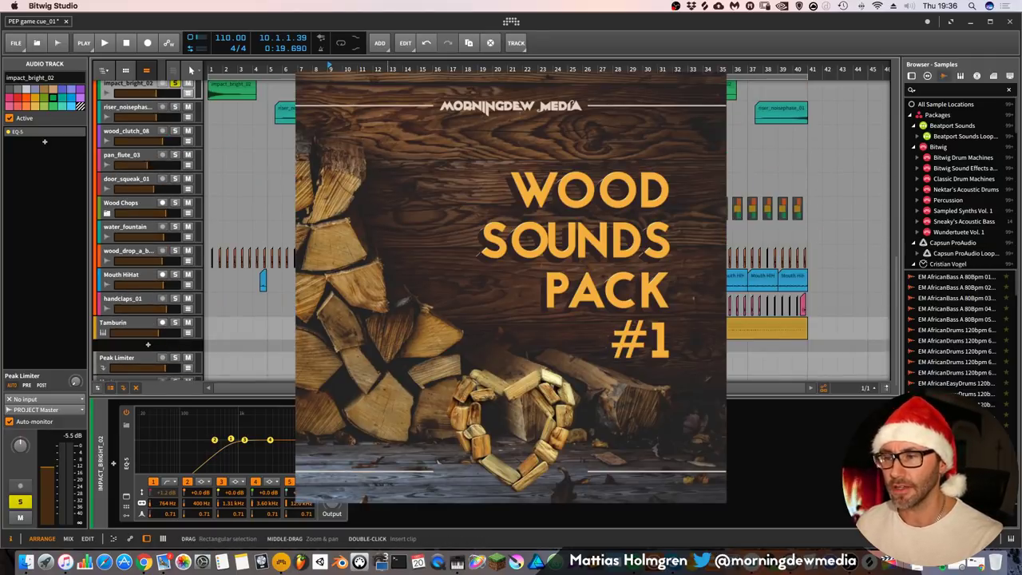
pyautogui.scroll(8, 395, 266)
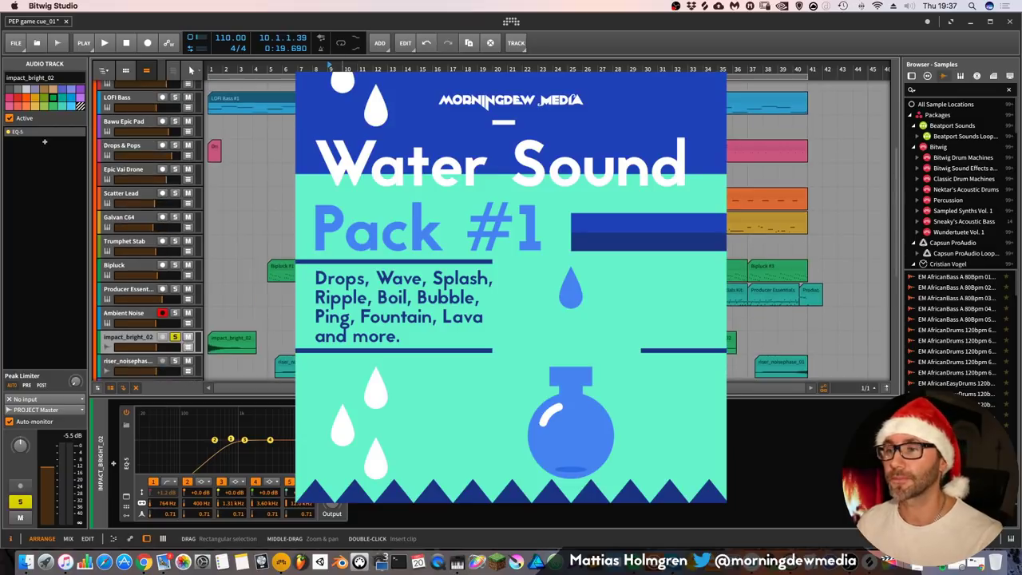
pyautogui.press('space')
pyautogui.scroll(-5, 174, 212)
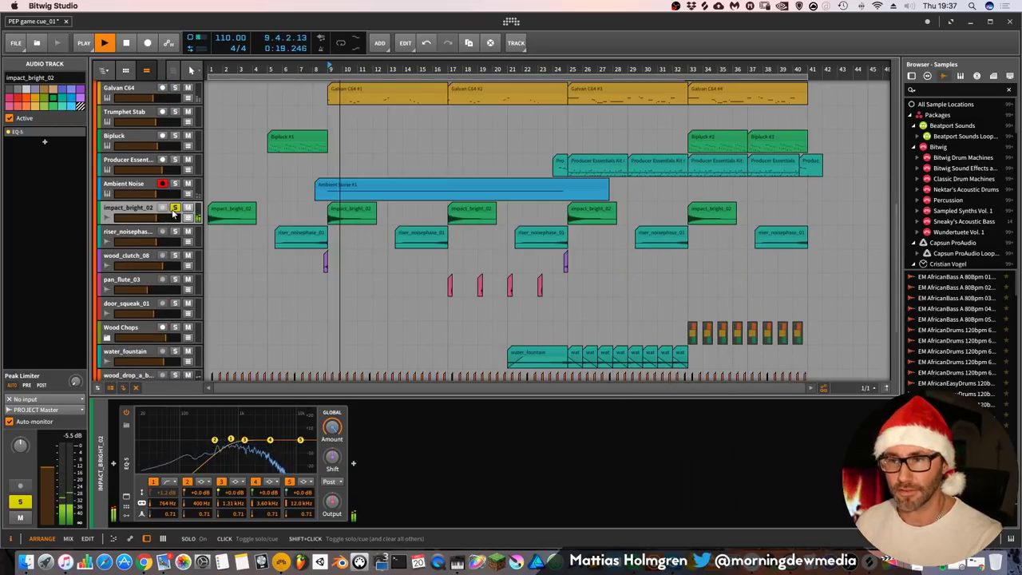
# Solo riser_noisephase_01 and play it from bar 5 with its EQ-5 and ValhallaRoom shown
pyautogui.click(135, 234)
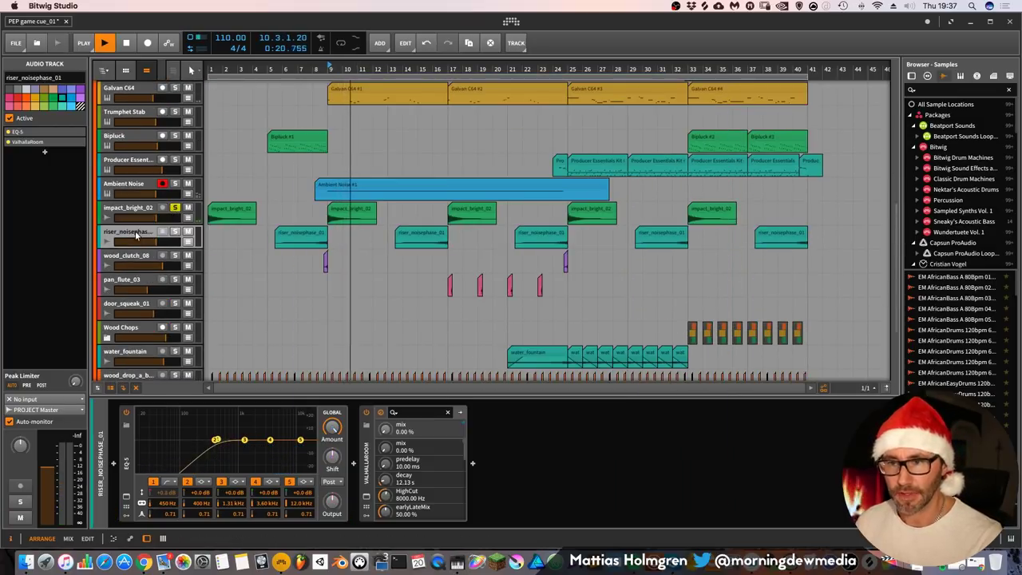
pyautogui.click(174, 232)
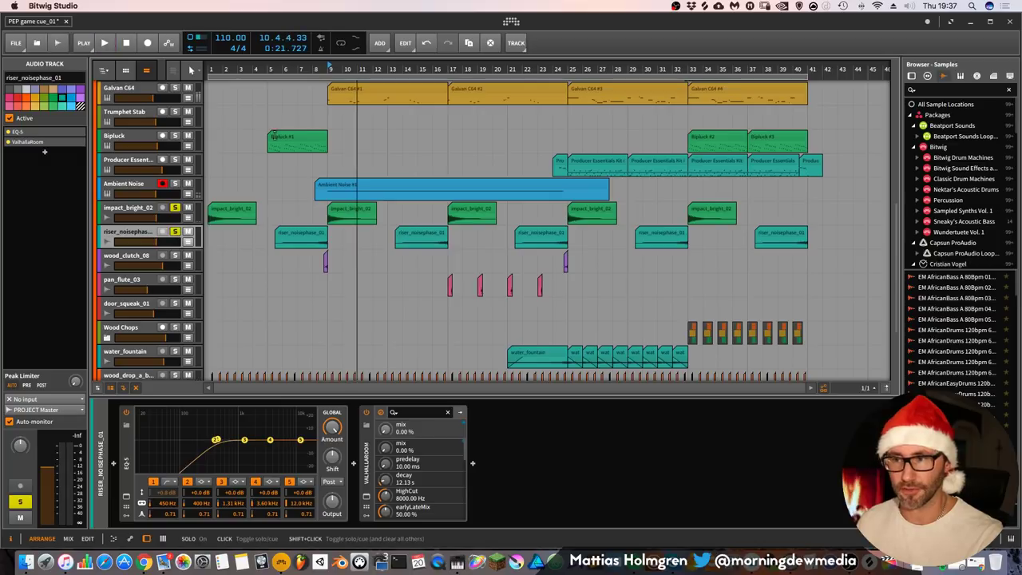
pyautogui.click(273, 69)
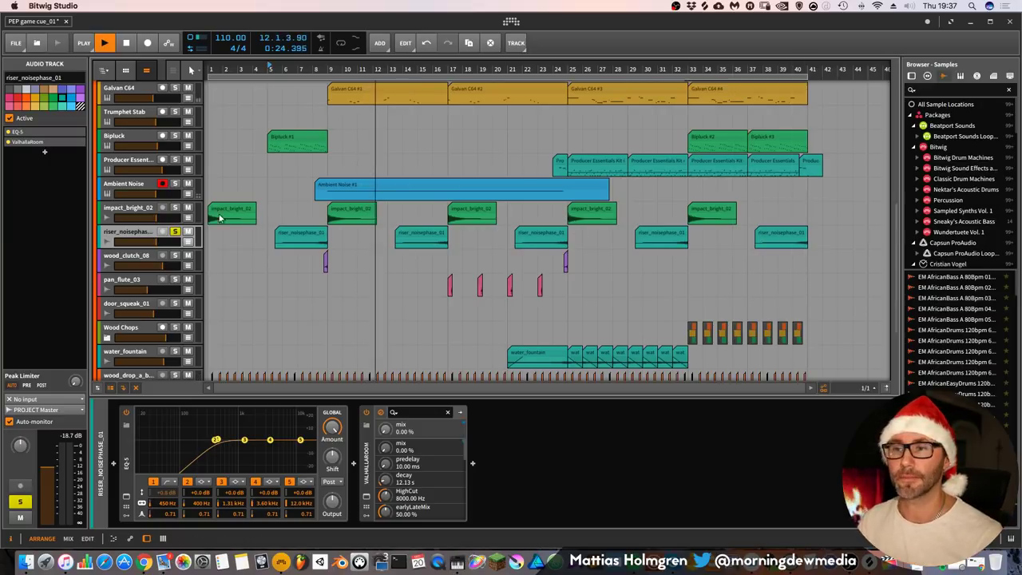
# Select the Pickety Out track to show its synth's main device page
pyautogui.scroll(-4, 400, 234)
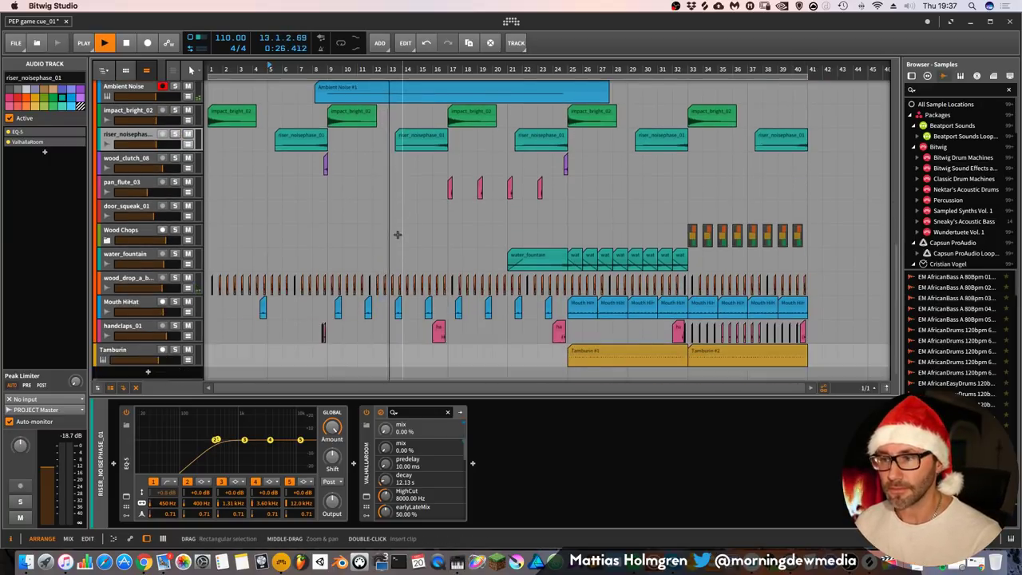
pyautogui.scroll(8, 396, 319)
pyautogui.scroll(6, 393, 321)
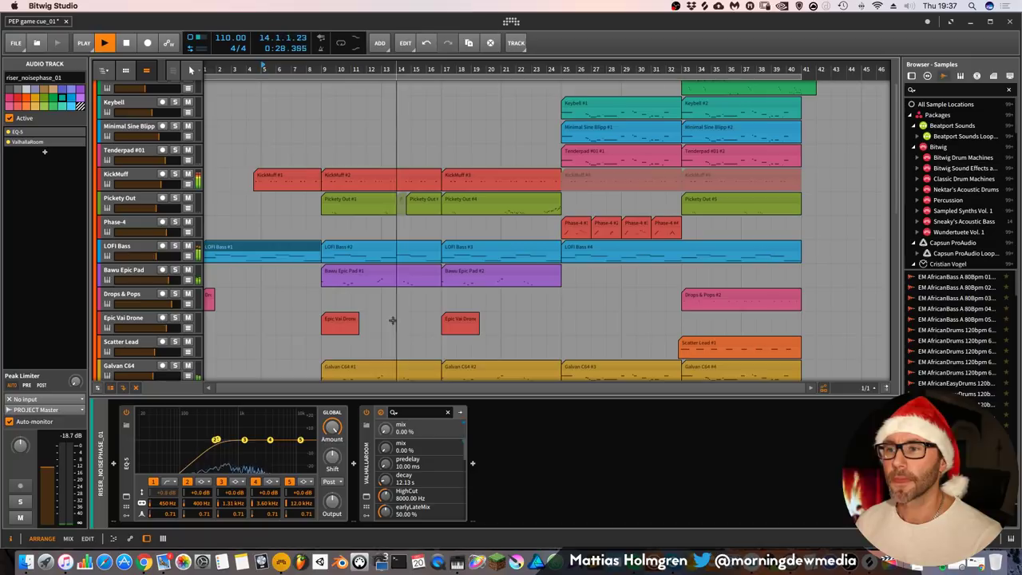
pyautogui.click(120, 199)
# Solo Pickety Out, start playback, and open the Pickety Out #4 clip's 56 notes
pyautogui.click(175, 198)
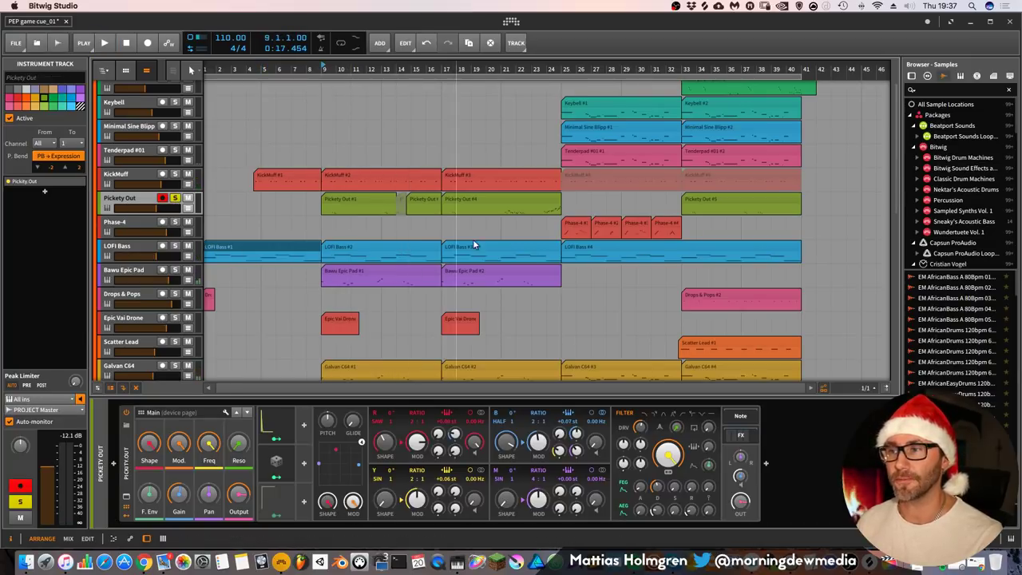
pyautogui.press('space')
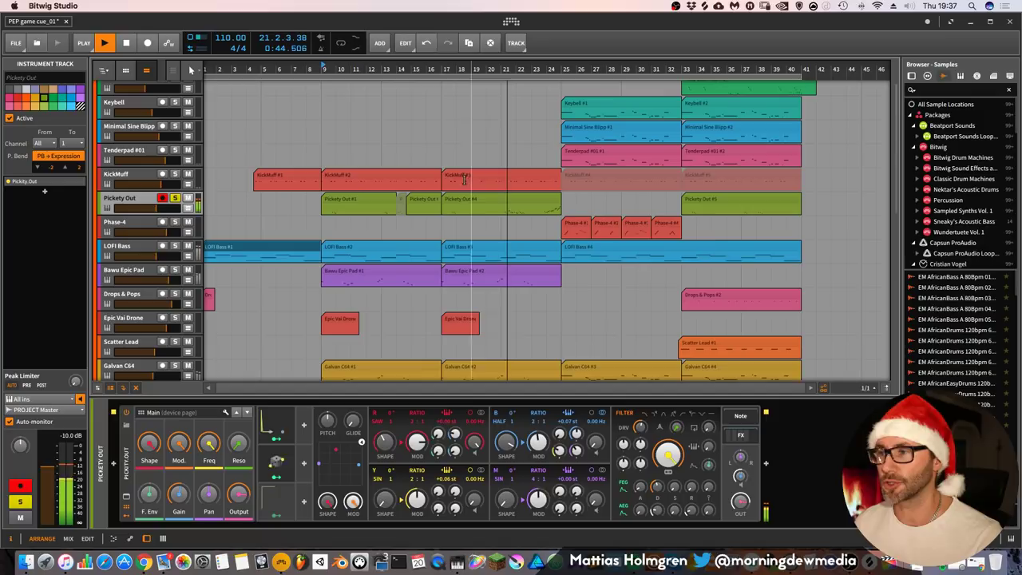
pyautogui.doubleClick(528, 197)
# Review the Pickety Out #4 notes, switch to the synth device, and restart playback from bar 24
pyautogui.scroll(3, 451, 369)
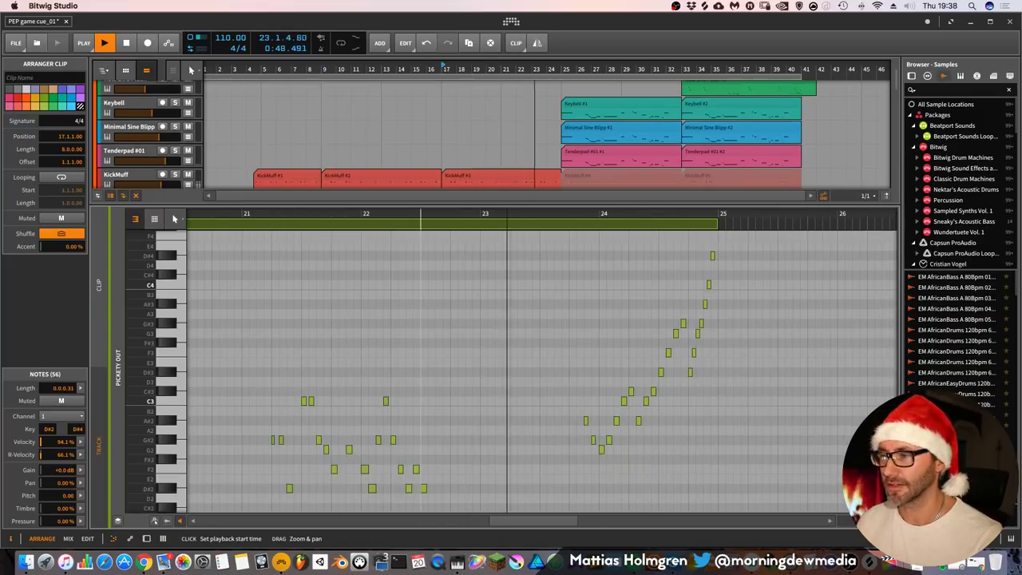
pyautogui.scroll(-2, 598, 359)
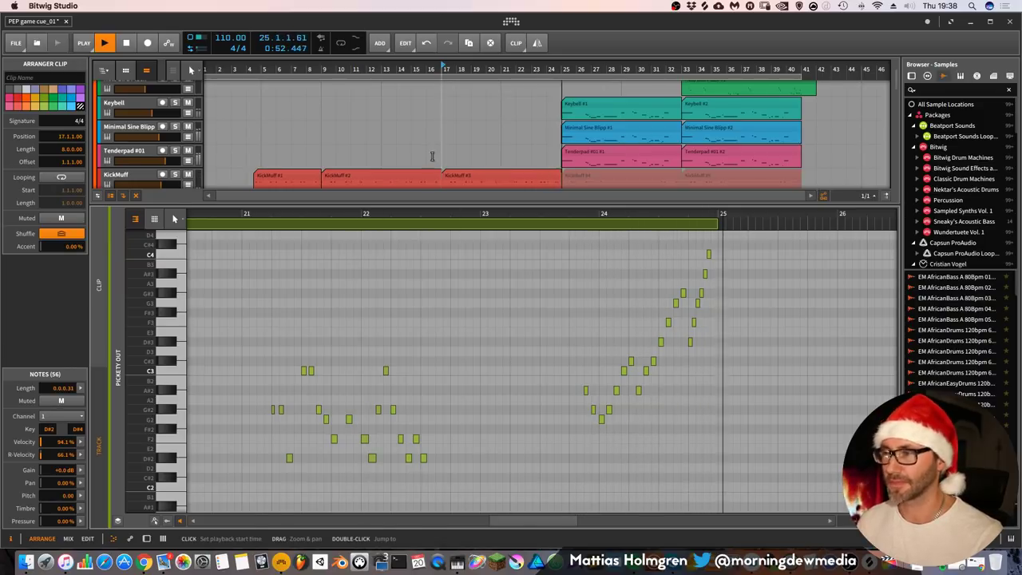
pyautogui.press('d')
pyautogui.press('space')
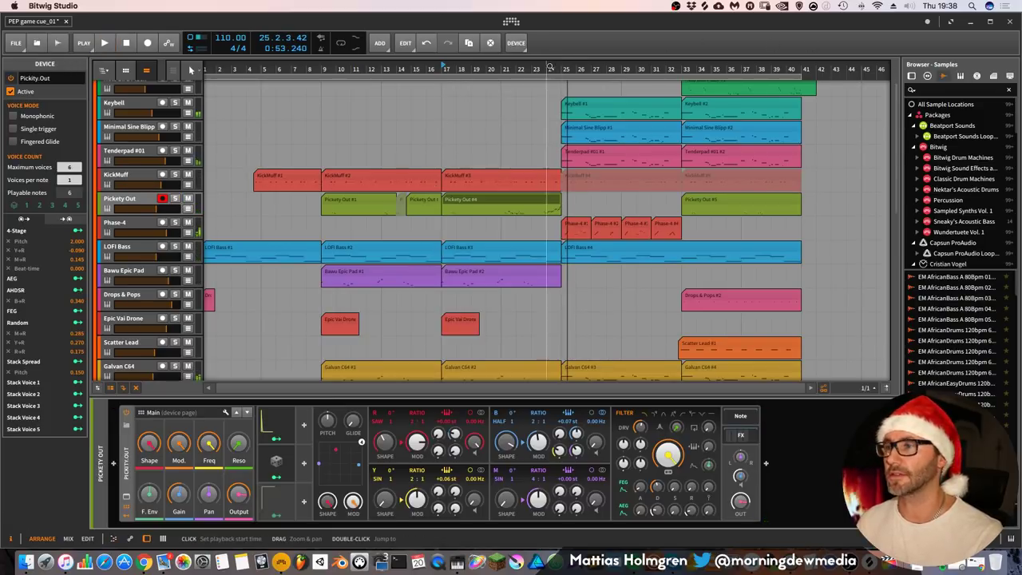
pyautogui.hscroll(1, 564, 234)
pyautogui.scroll(3, 564, 234)
pyautogui.press('space')
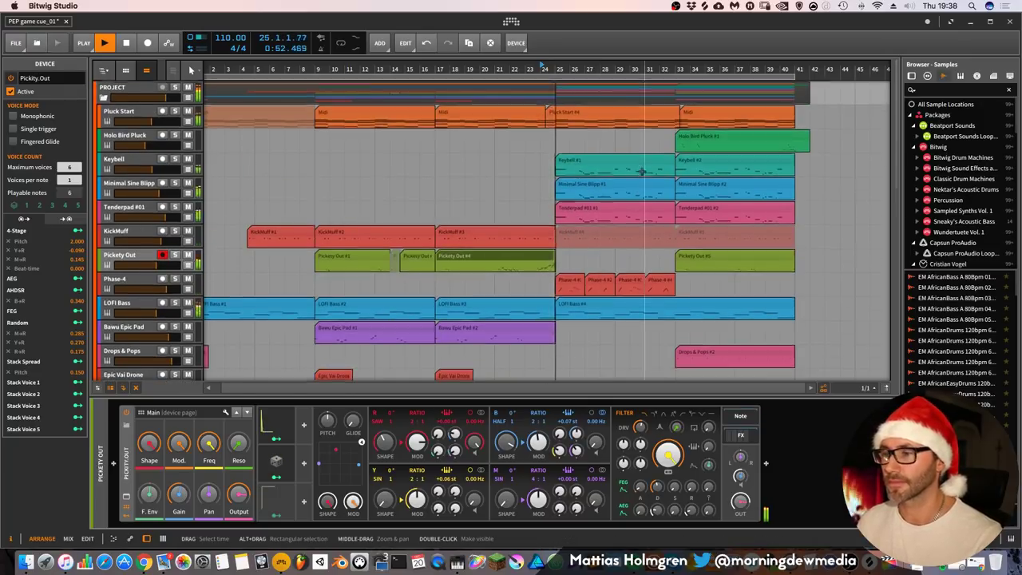
# Show the Producer Essentials Kit track's Drum Machine and Multiband FX-2 chain
pyautogui.scroll(-5, 641, 171)
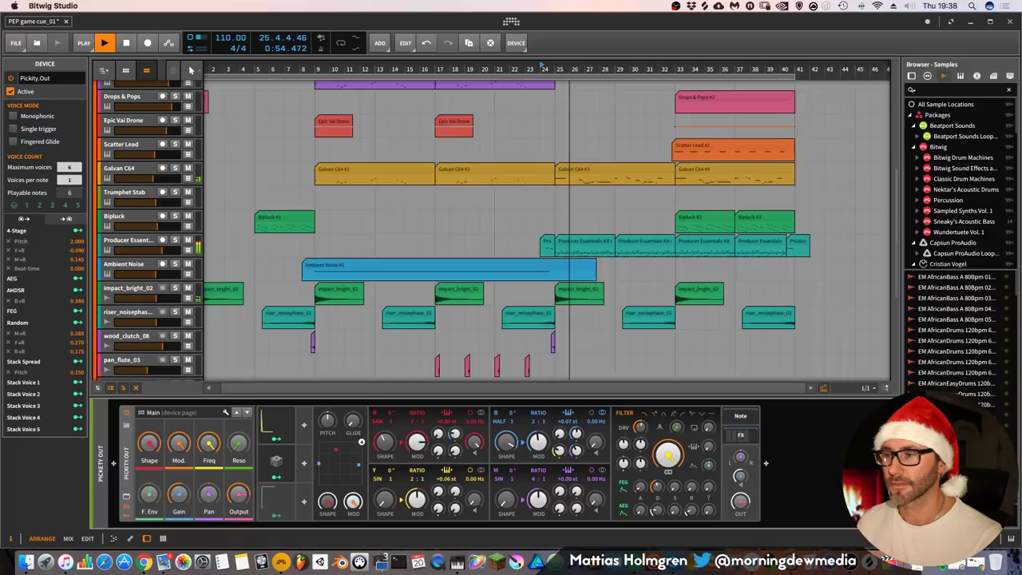
pyautogui.hscroll(5, 377, 273)
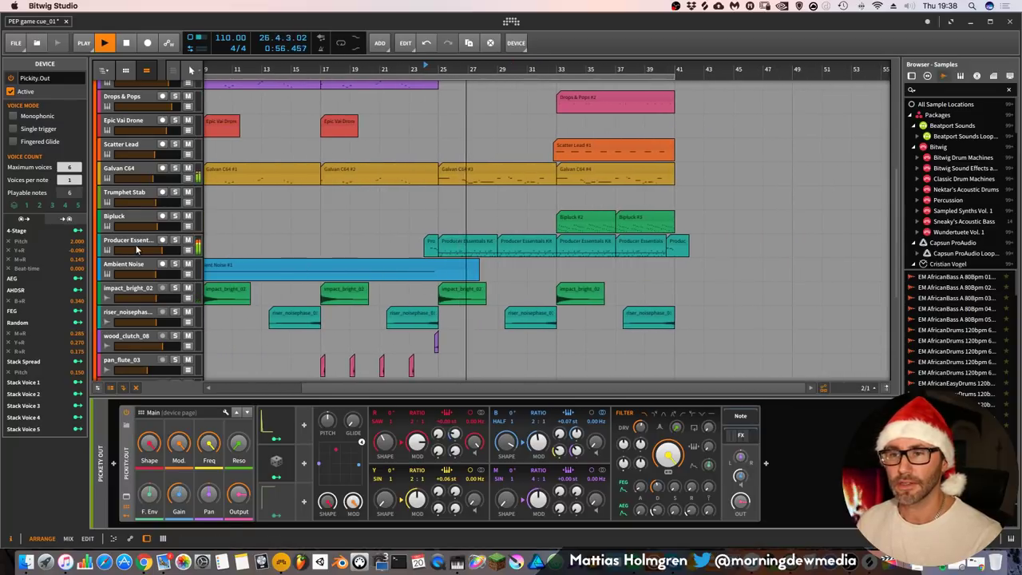
pyautogui.click(137, 250)
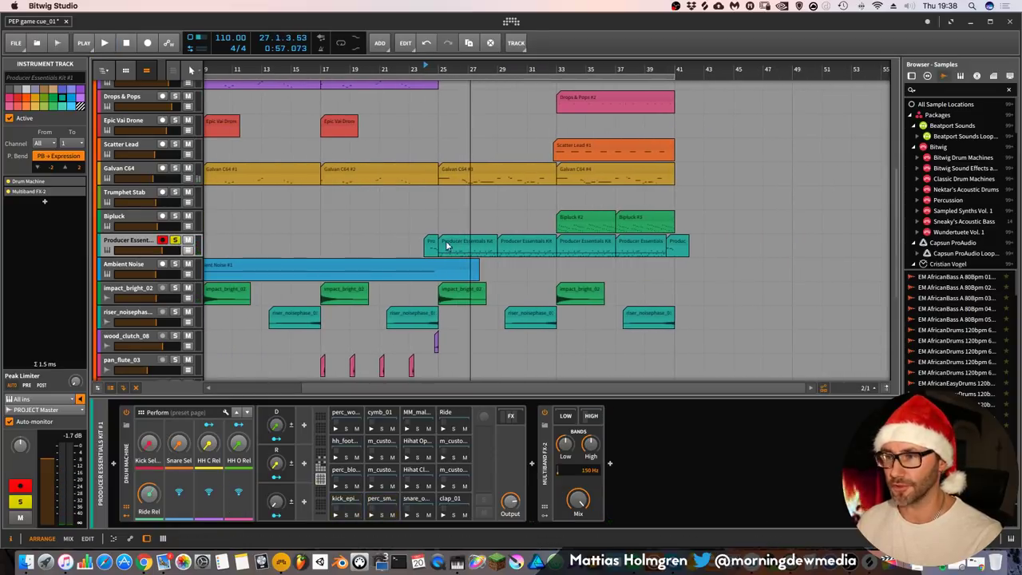
# Zoom to bars 21–37, play from bar 24, and open the Producer Essentials drum clip
pyautogui.moveTo(454, 70); pyautogui.dragTo(436, 112)
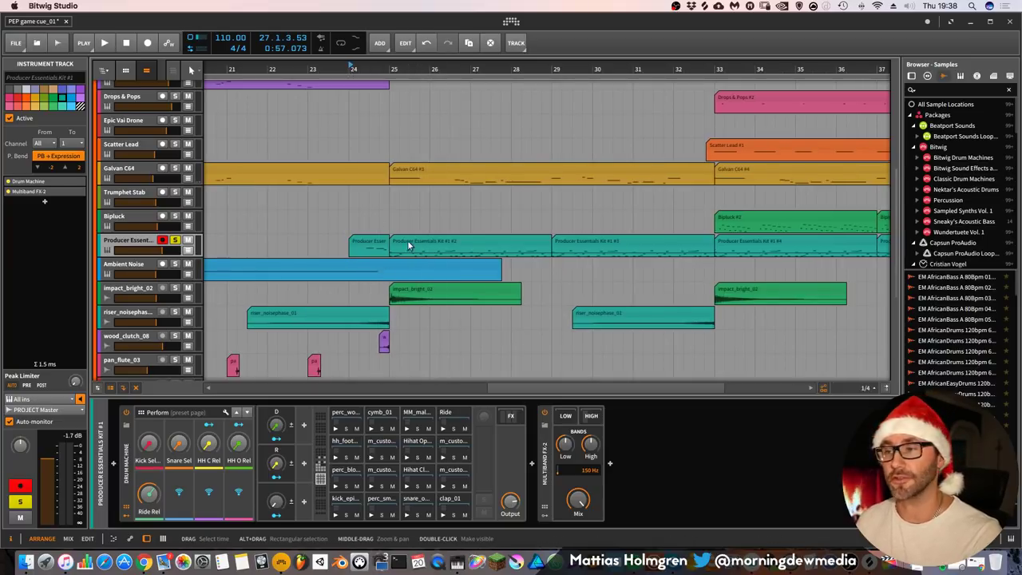
pyautogui.press('space')
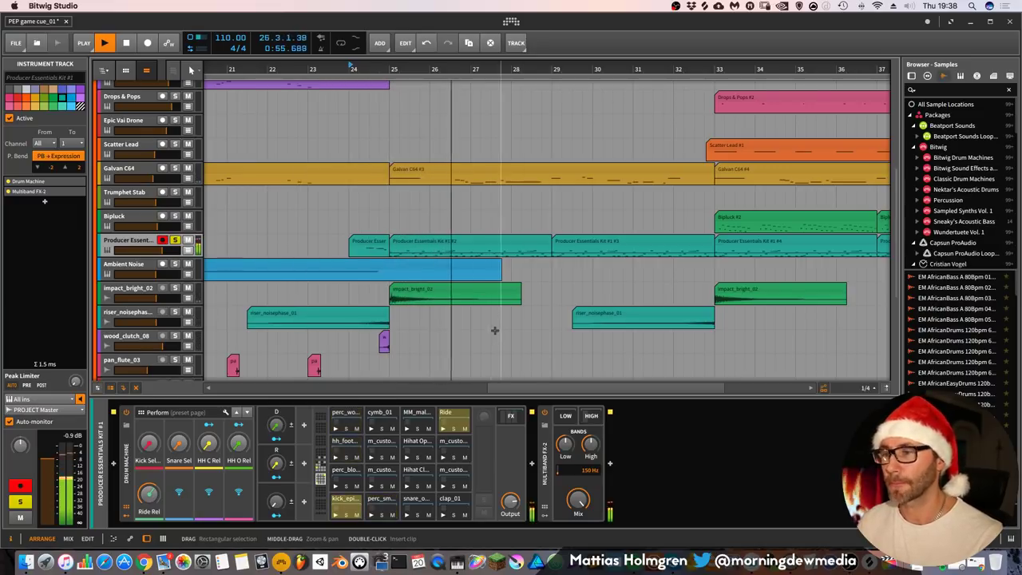
pyautogui.doubleClick(459, 239)
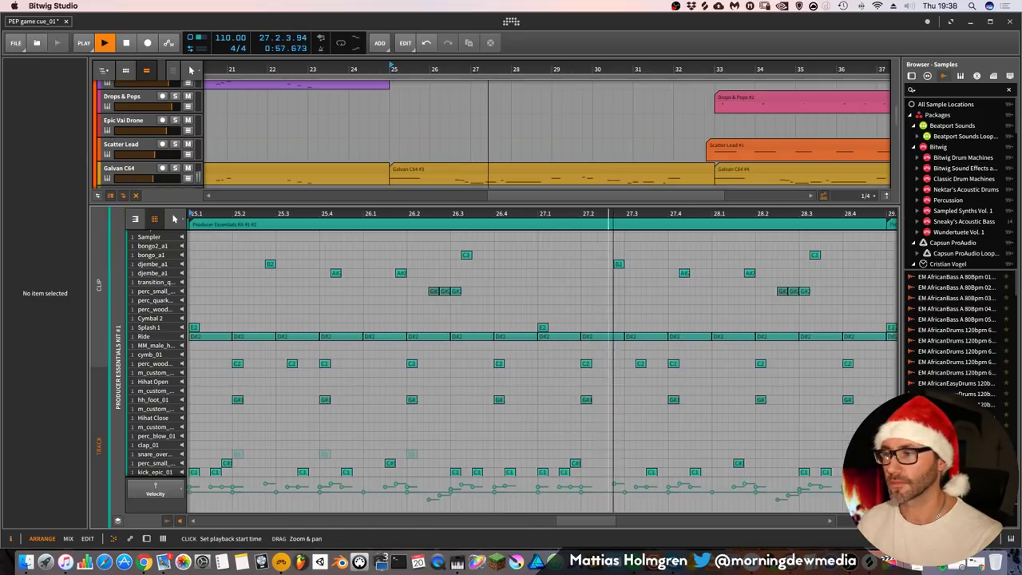
# Switch back to the drum machine device and zoom the timeline out to bars 23–45
pyautogui.scroll(2, 532, 287)
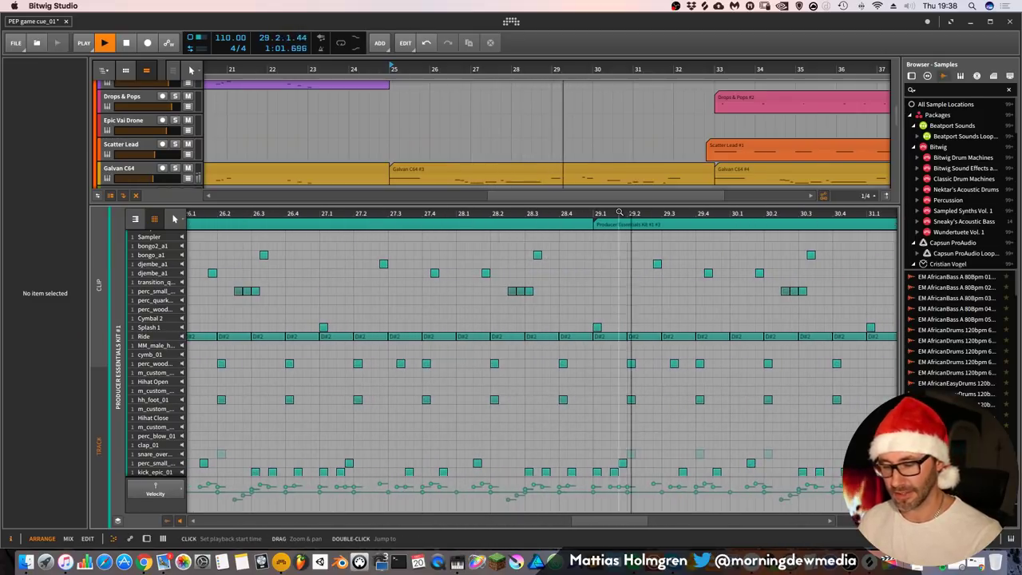
pyautogui.press('d')
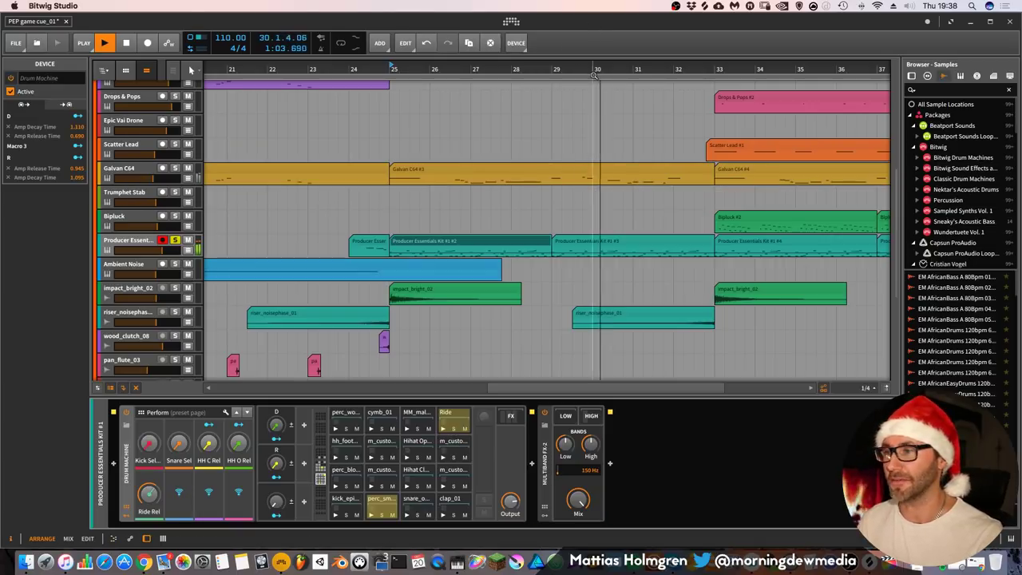
pyautogui.press('-')
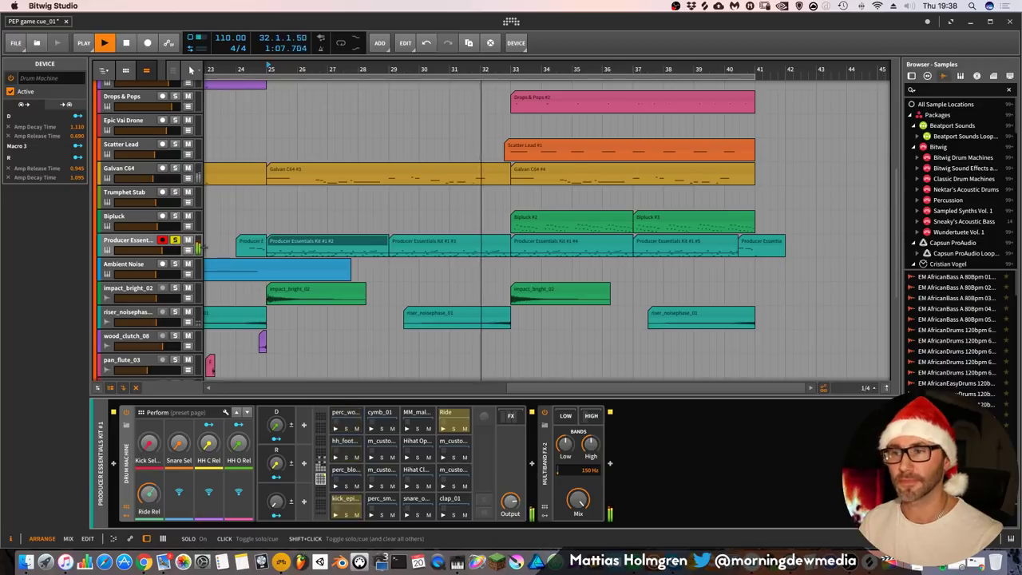
# Solo wood_drop_a_bunch_04 and show its EQ-5 device
pyautogui.scroll(-5, 323, 243)
pyautogui.scroll(-2, 323, 244)
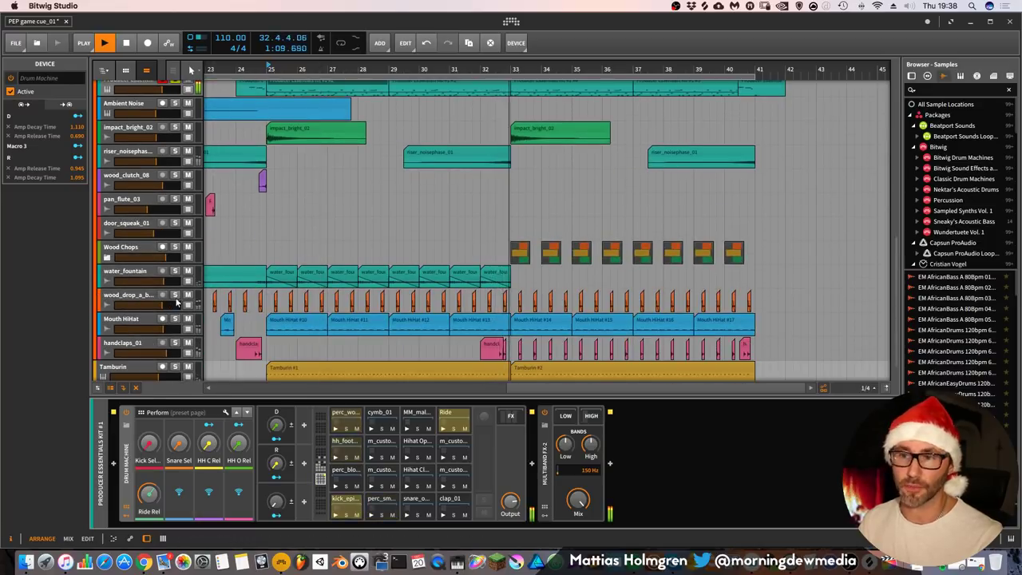
pyautogui.click(175, 295)
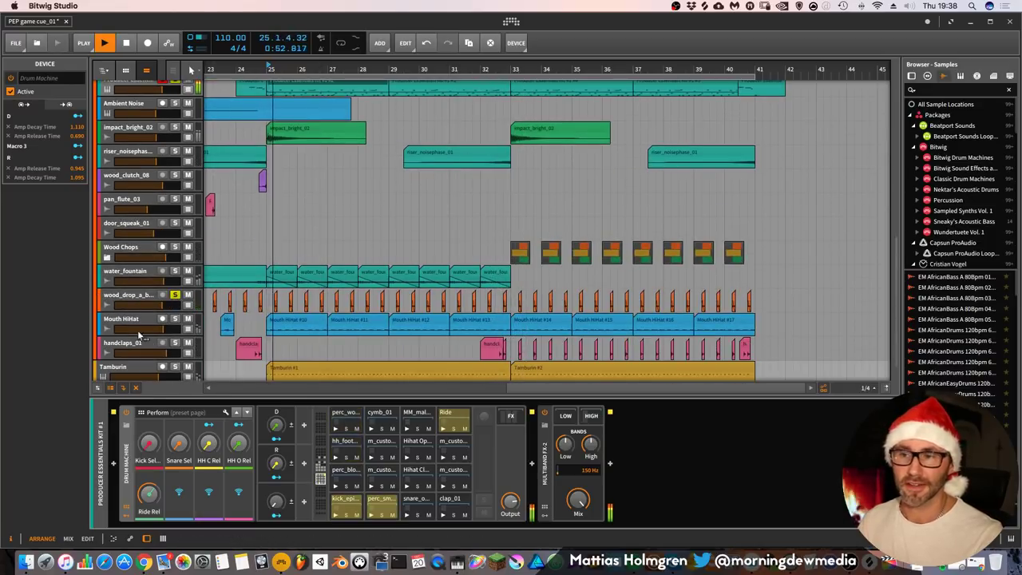
pyautogui.scroll(6, 402, 204)
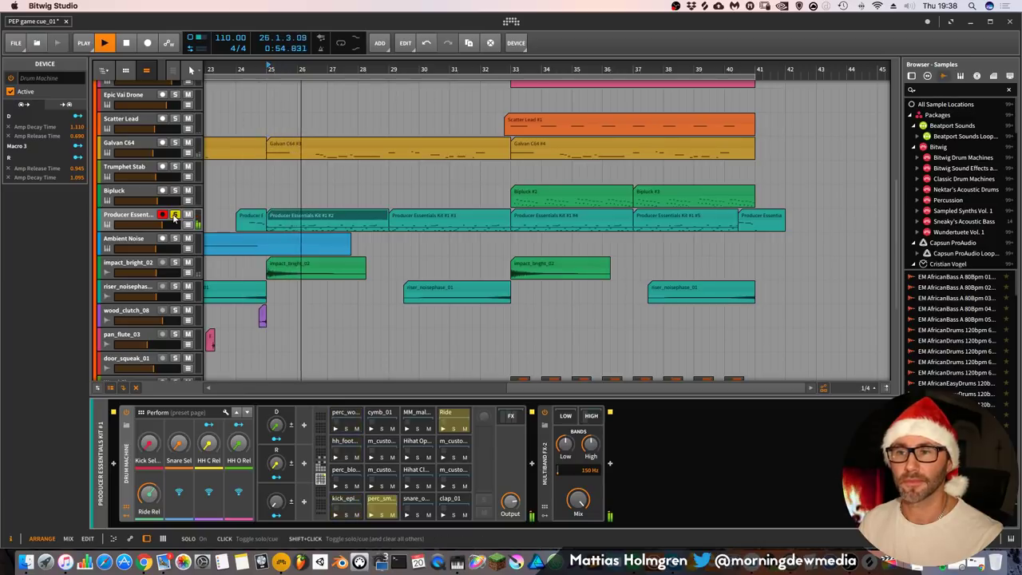
pyautogui.scroll(-8, 249, 221)
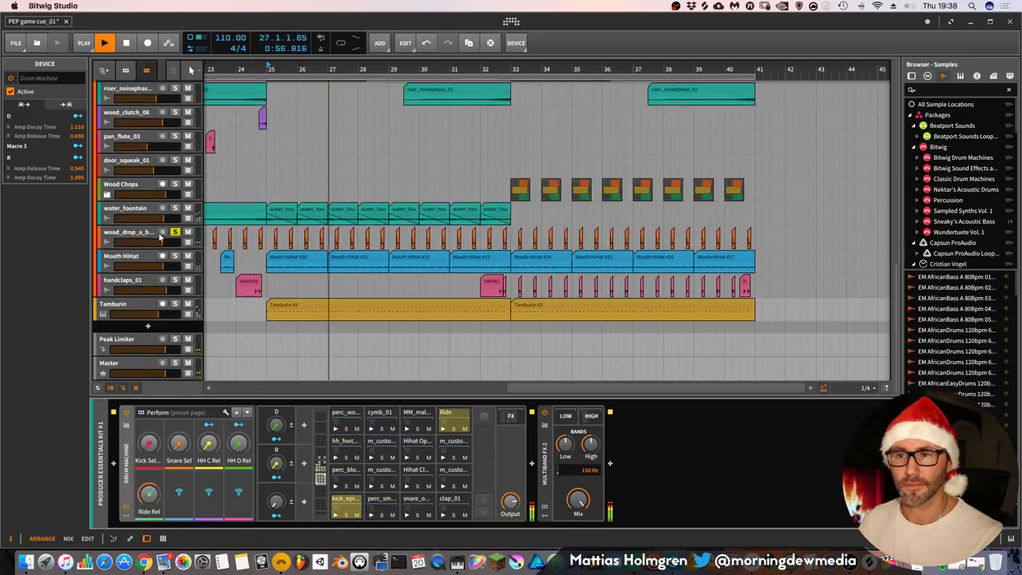
pyautogui.click(134, 233)
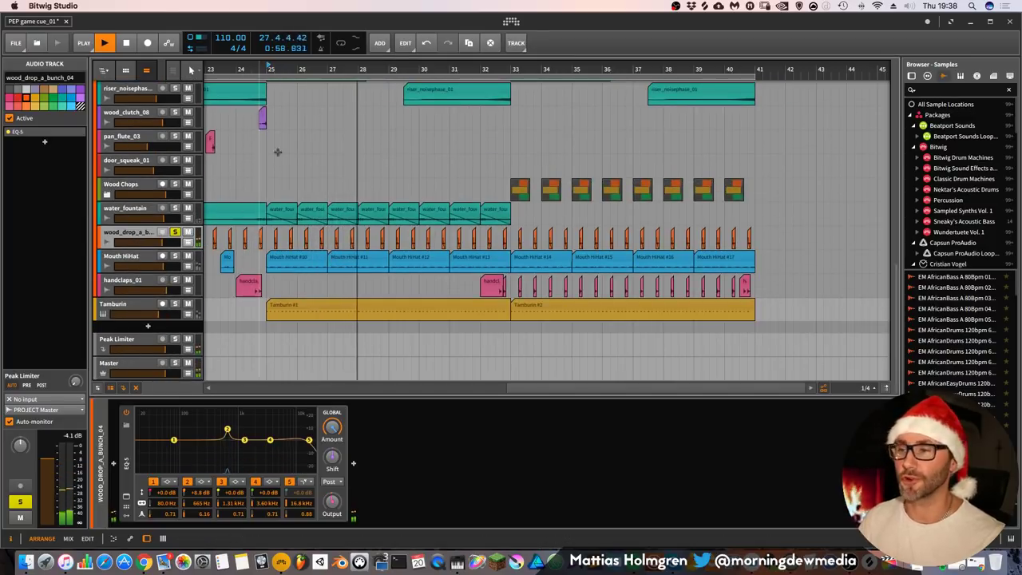
# Zoom in on the later bars and solo the Wood Chops group, showing its EQ-5 and ValhallaRoom
pyautogui.moveTo(368, 72)
pyautogui.mouseDown()
pyautogui.moveTo(369, 108)
pyautogui.moveTo(371, 64)
pyautogui.moveTo(382, 67)
pyautogui.mouseUp()
pyautogui.scroll(5, 198, 263)
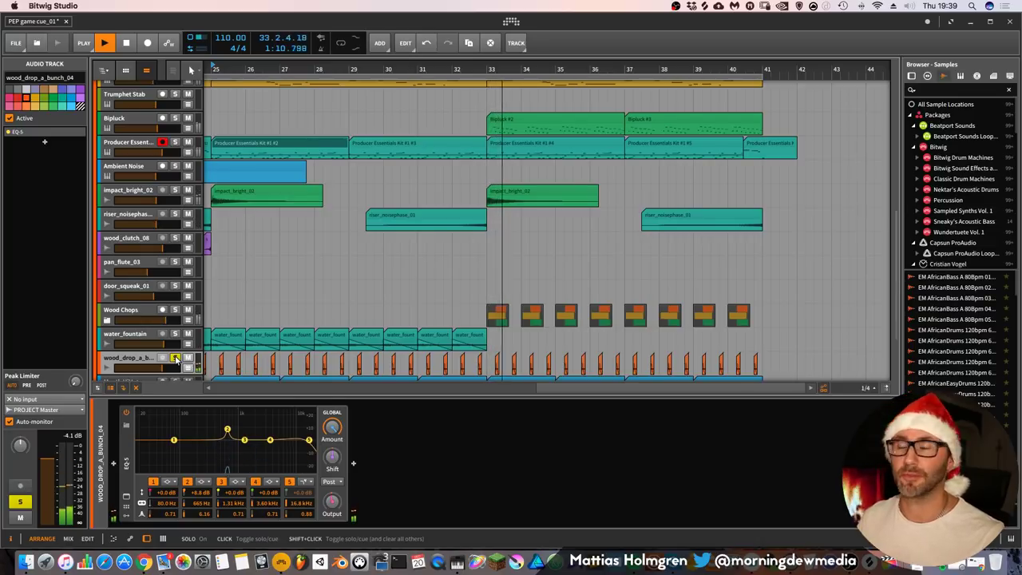
pyautogui.scroll(-3, 420, 198)
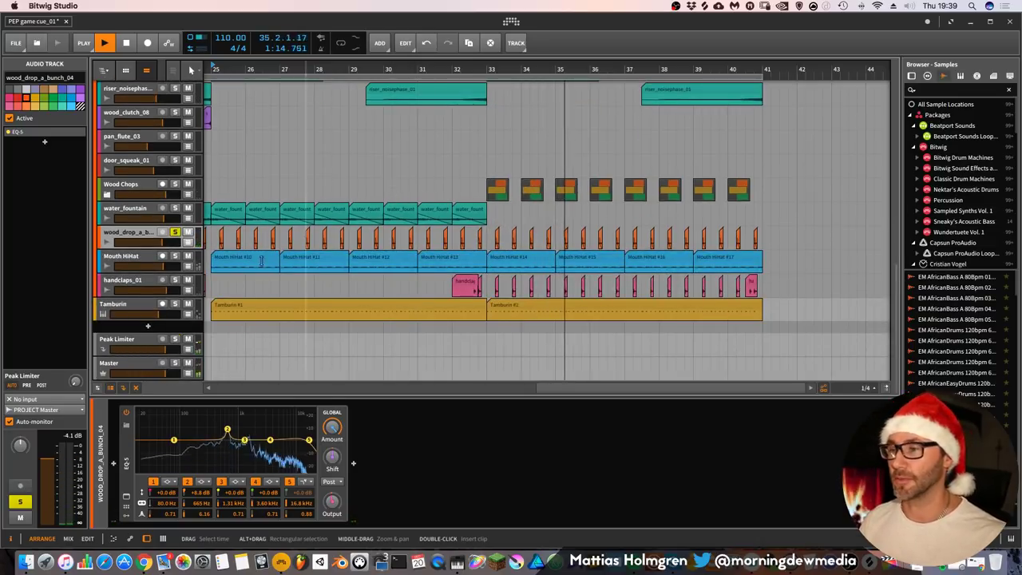
pyautogui.scroll(2, 146, 266)
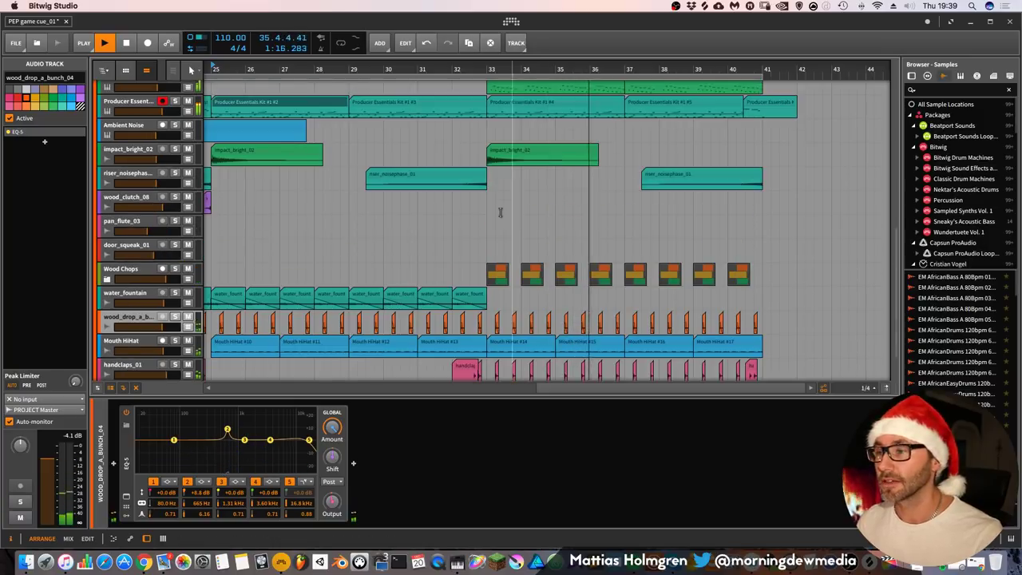
pyautogui.click(175, 269)
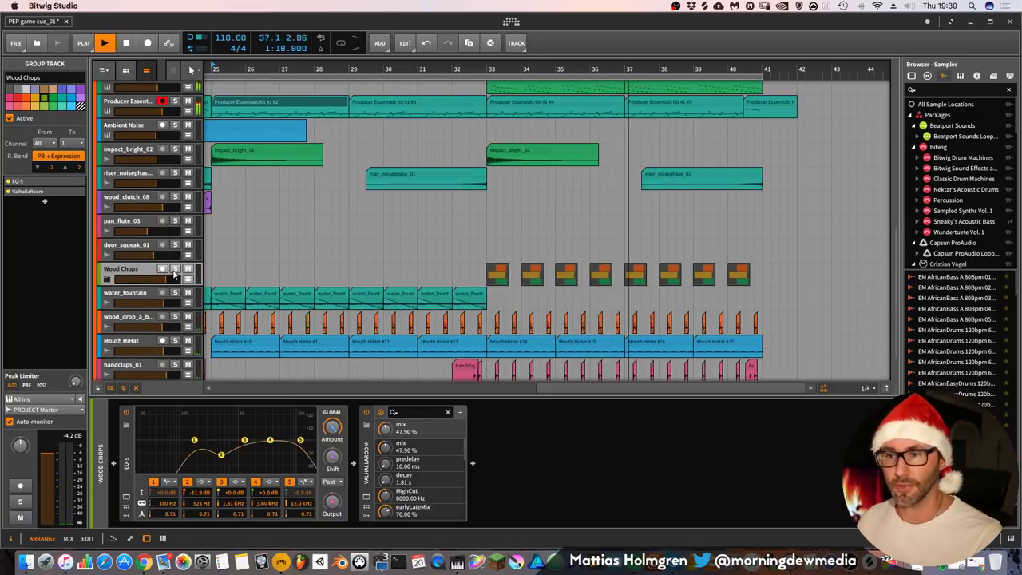
# Stop playback and unfold the Wood Chops group to show wood_chop_04, 06 and 12
pyautogui.press('space')
pyautogui.click(107, 278)
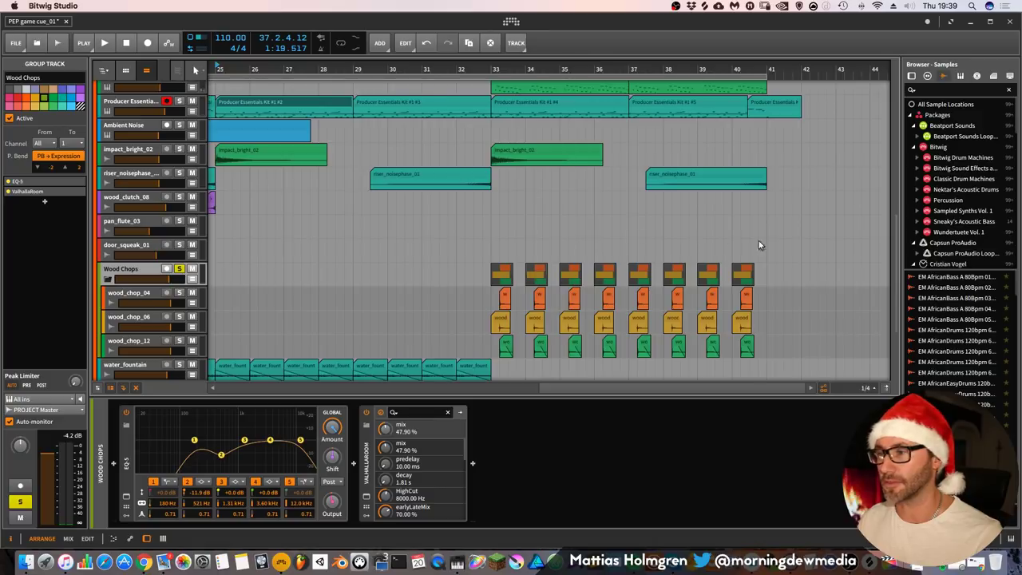
pyautogui.scroll(-2, 561, 96)
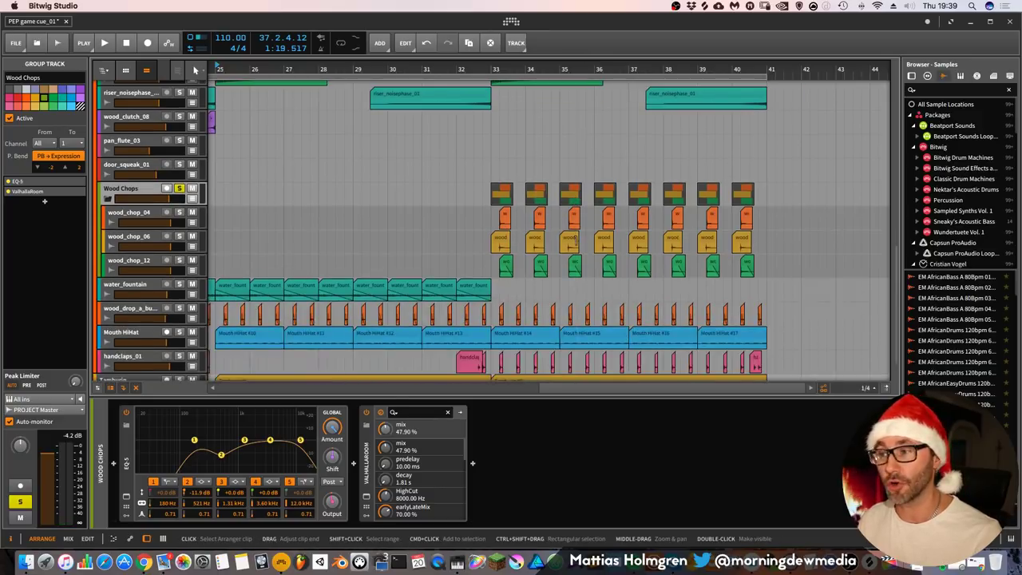
# Zoom the timeline in on the chop clips around bar 33 and play from there
pyautogui.moveTo(491, 69); pyautogui.dragTo(439, 248)
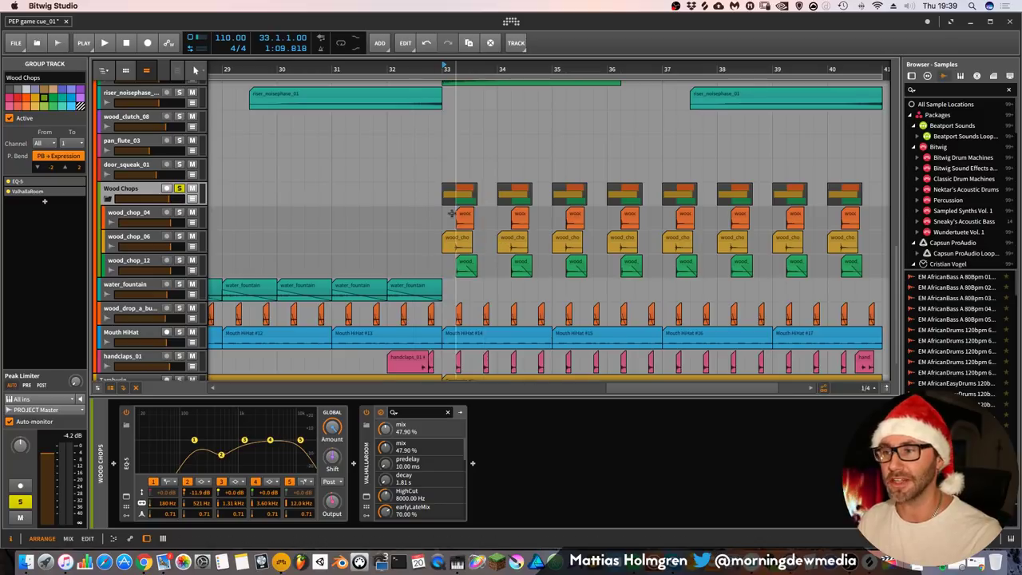
pyautogui.scroll(4, 497, 199)
pyautogui.press('space')
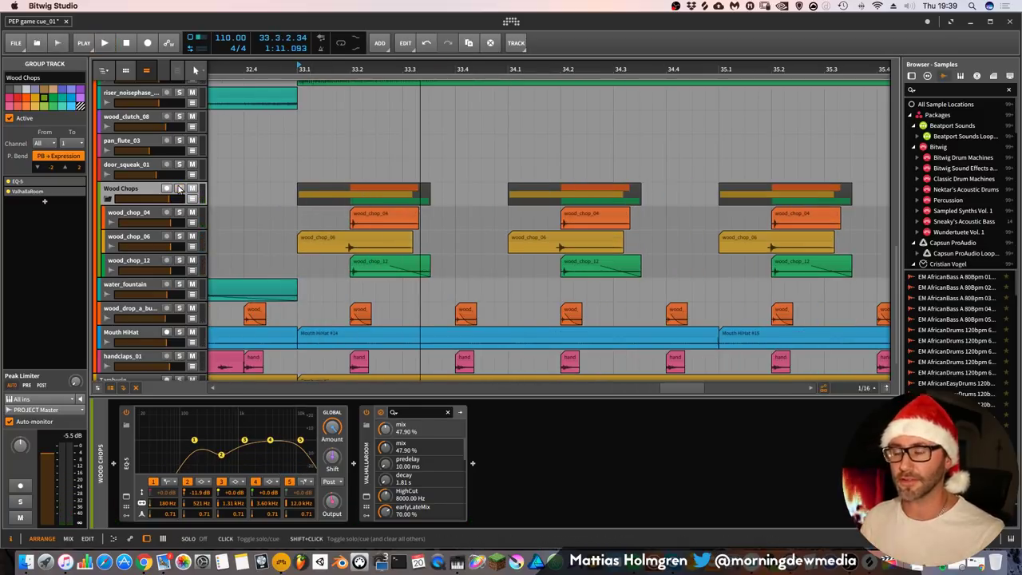
pyautogui.scroll(-5, 222, 128)
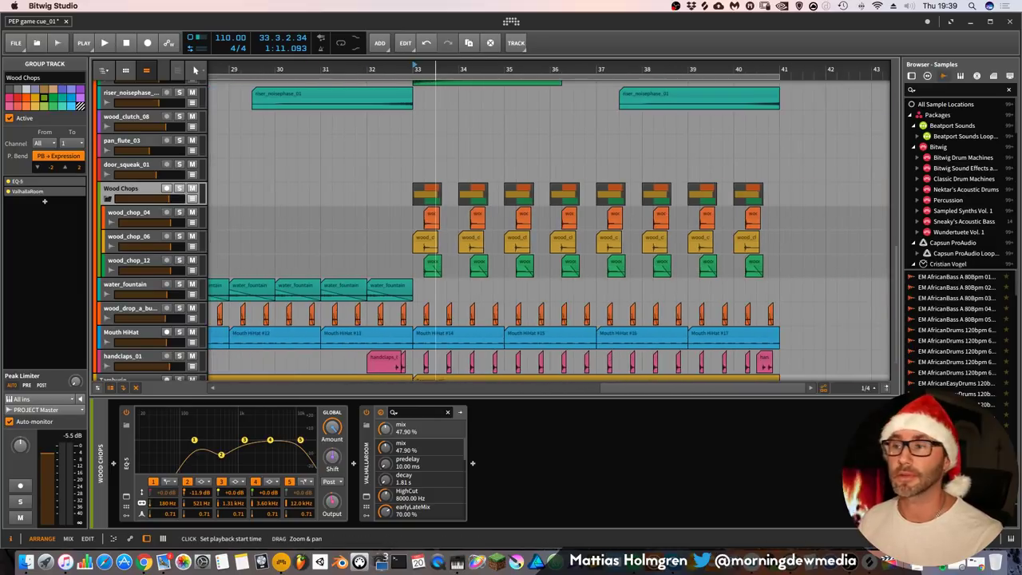
pyautogui.press('space')
pyautogui.scroll(5, 461, 232)
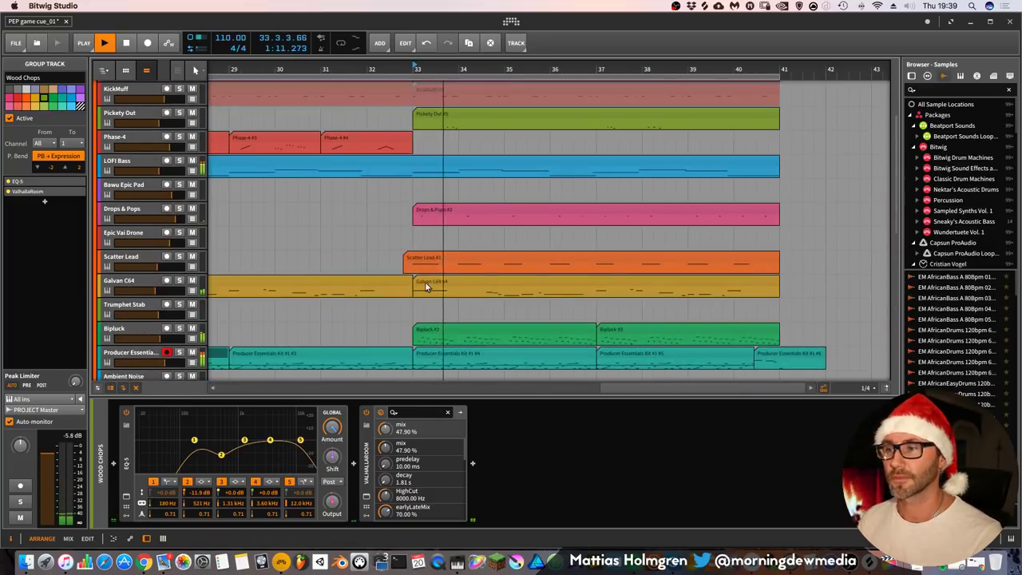
# Zoom the timeline to bars 21–42 and view Keybell, Minimal Sine Blipp and Tenderpad #01 devices
pyautogui.scroll(3, 255, 208)
pyautogui.moveTo(466, 69); pyautogui.dragTo(466, 56)
pyautogui.scroll(3, 300, 125)
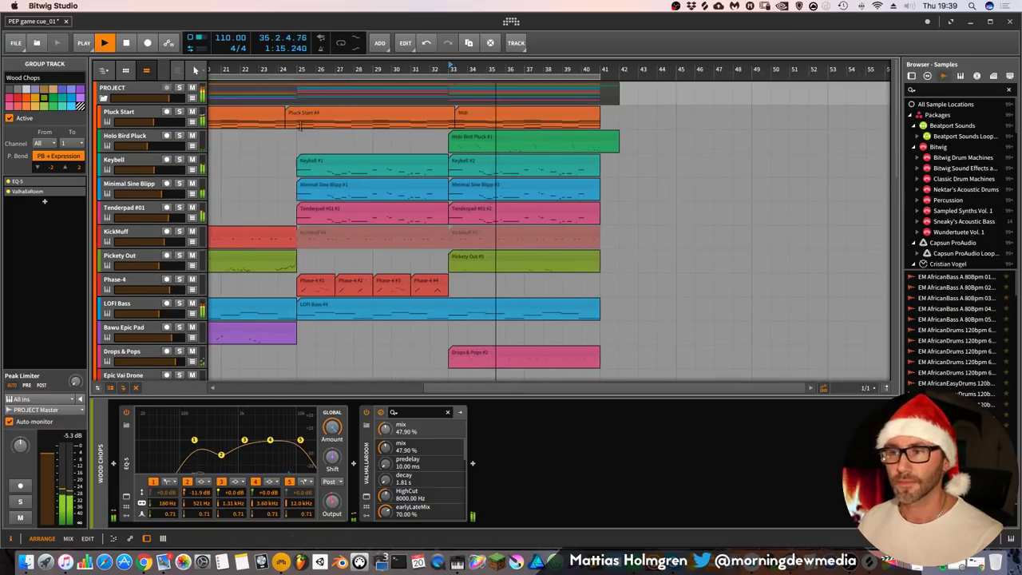
pyautogui.moveTo(316, 69); pyautogui.dragTo(365, 79)
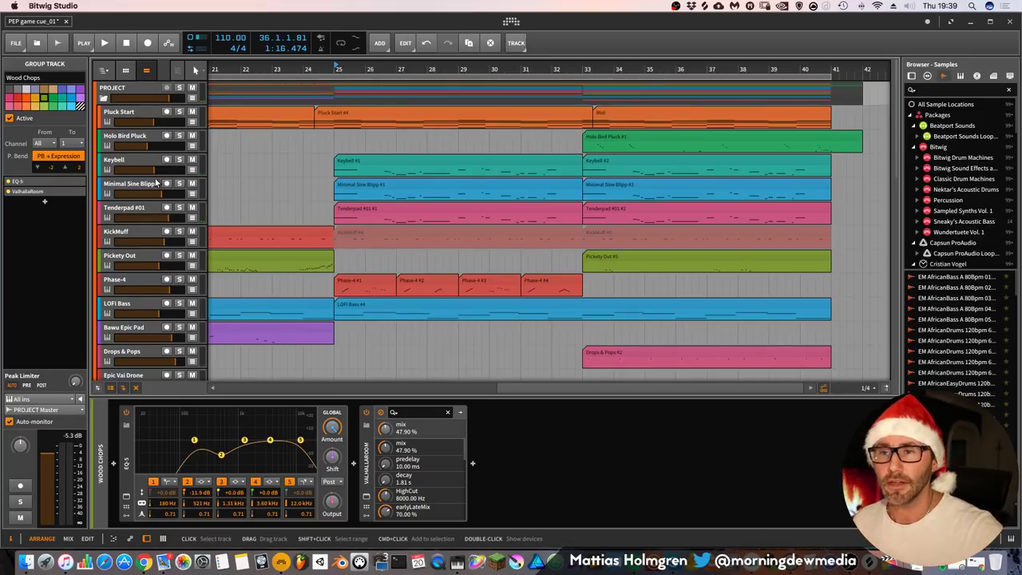
pyautogui.click(140, 159)
pyautogui.click(135, 185)
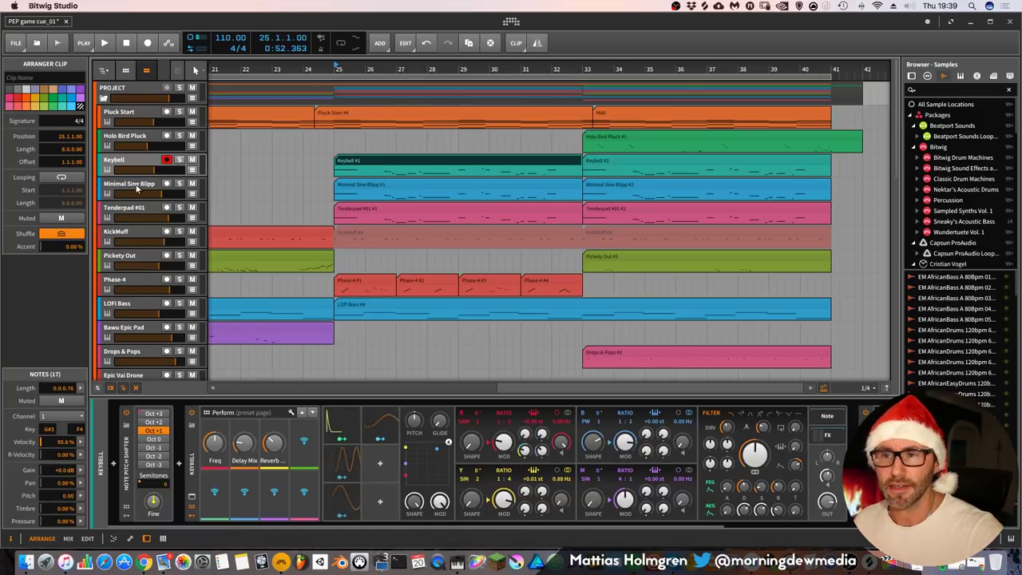
pyautogui.click(132, 211)
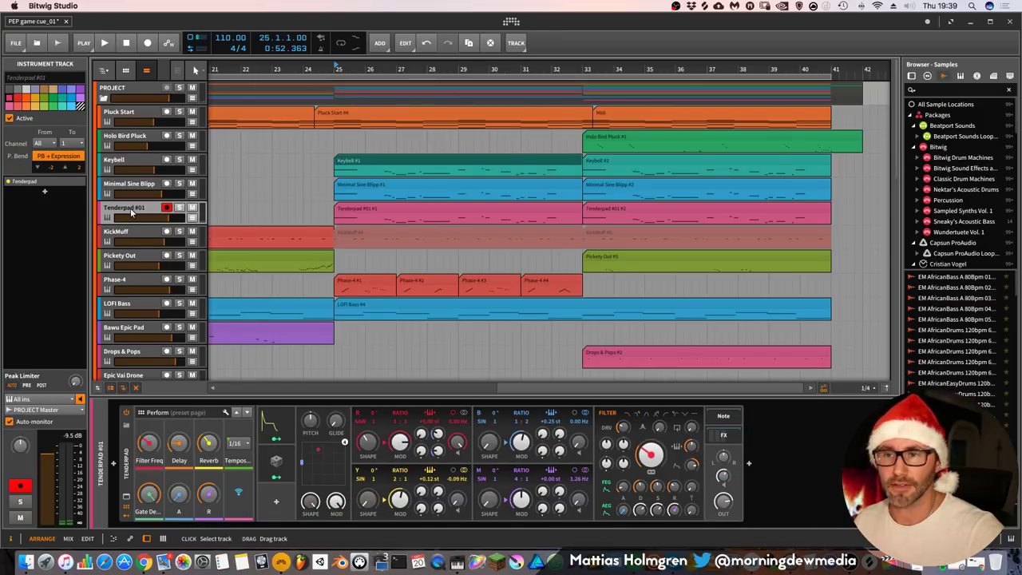
# Solo Tenderpad #01 and Minimal Sine Blipp, play from bar 25, then also solo Galvan C64
pyautogui.click(180, 209)
pyautogui.click(179, 185)
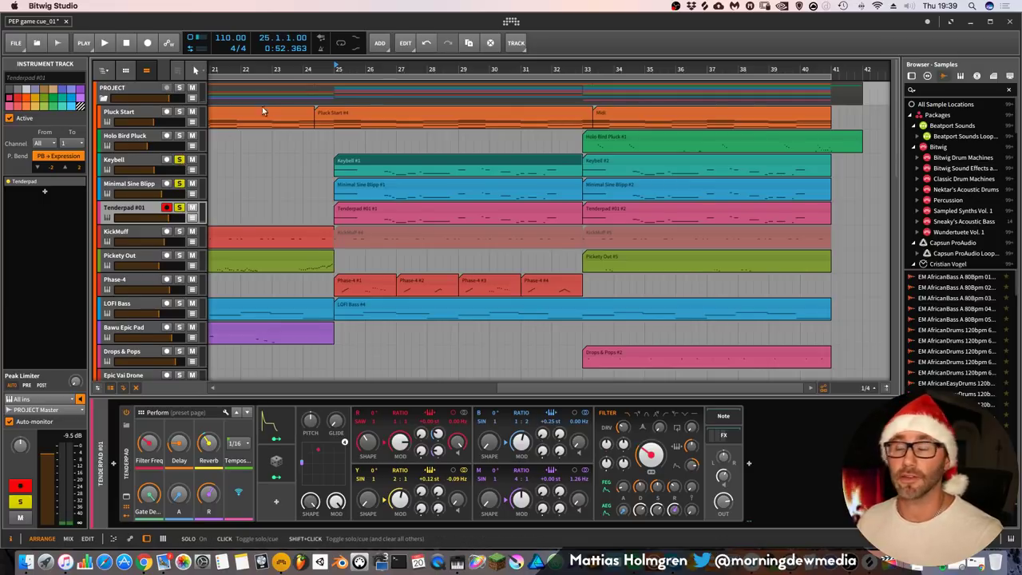
pyautogui.press('space')
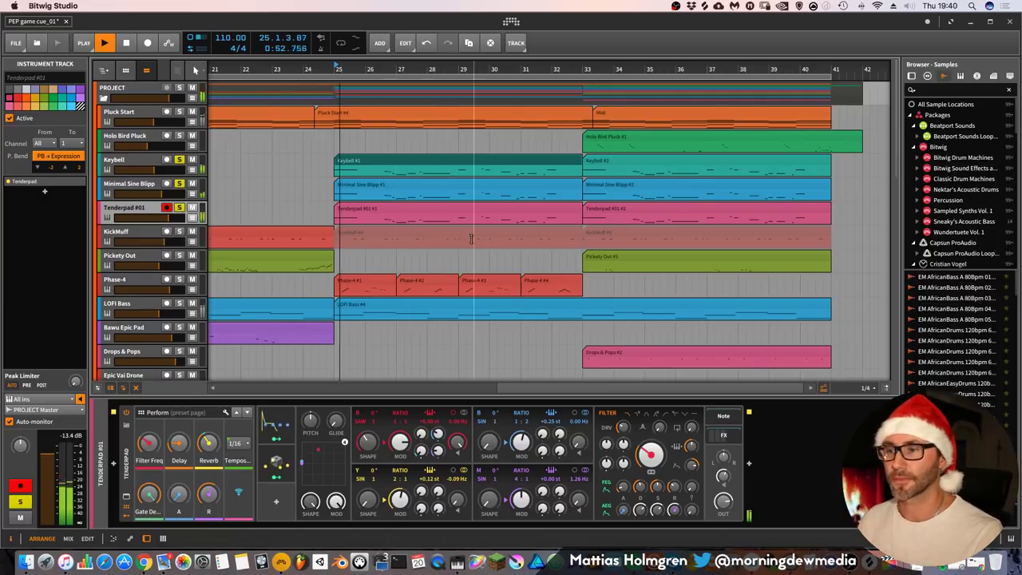
pyautogui.scroll(-1, 466, 266)
pyautogui.scroll(-5, 466, 266)
pyautogui.scroll(5, 463, 267)
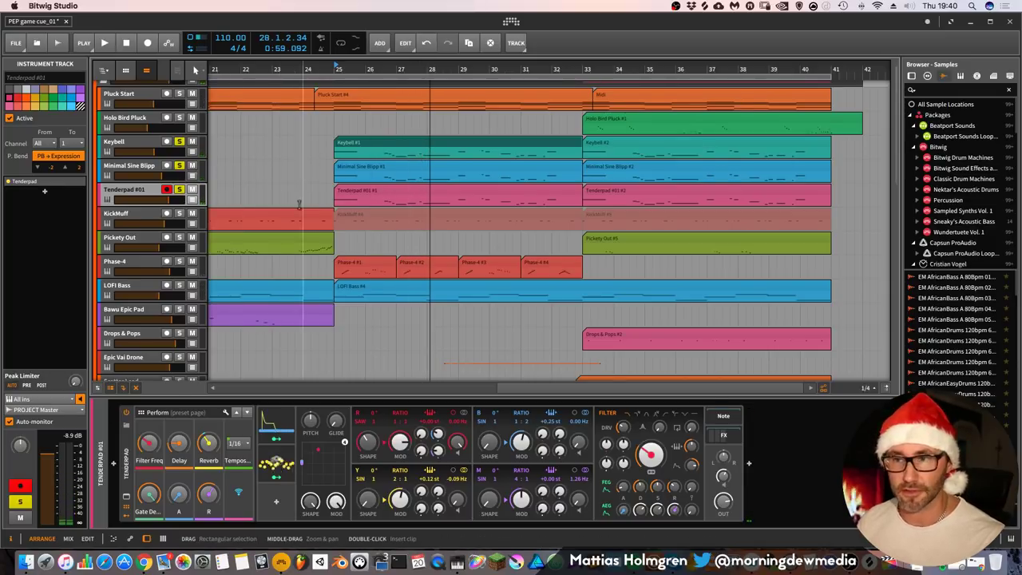
pyautogui.scroll(-5, 204, 291)
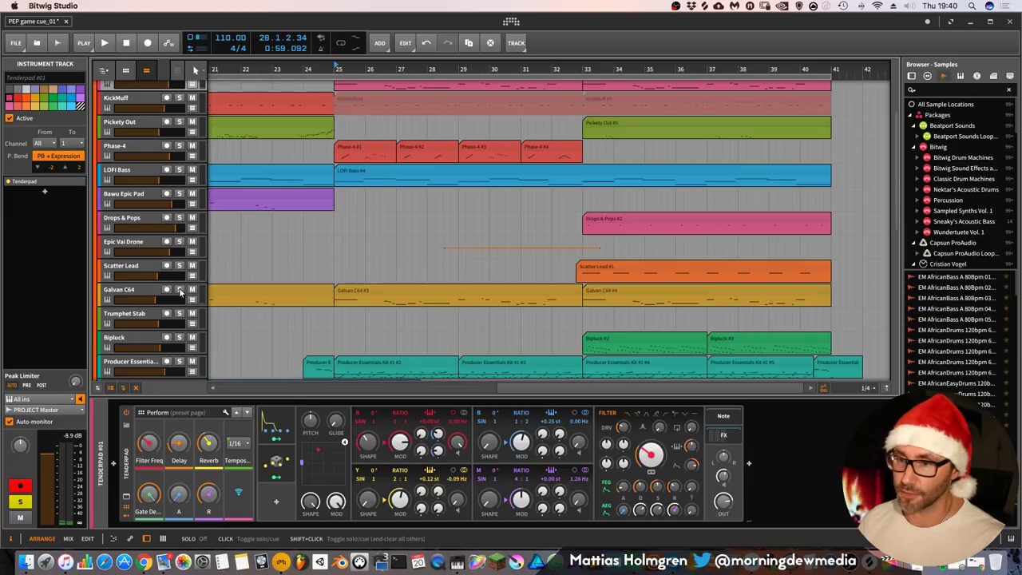
pyautogui.click(179, 290)
# Move Galvan C64 up above KickMuff and play from bar 25
pyautogui.moveTo(126, 293); pyautogui.dragTo(127, 98)
pyautogui.scroll(5, 466, 310)
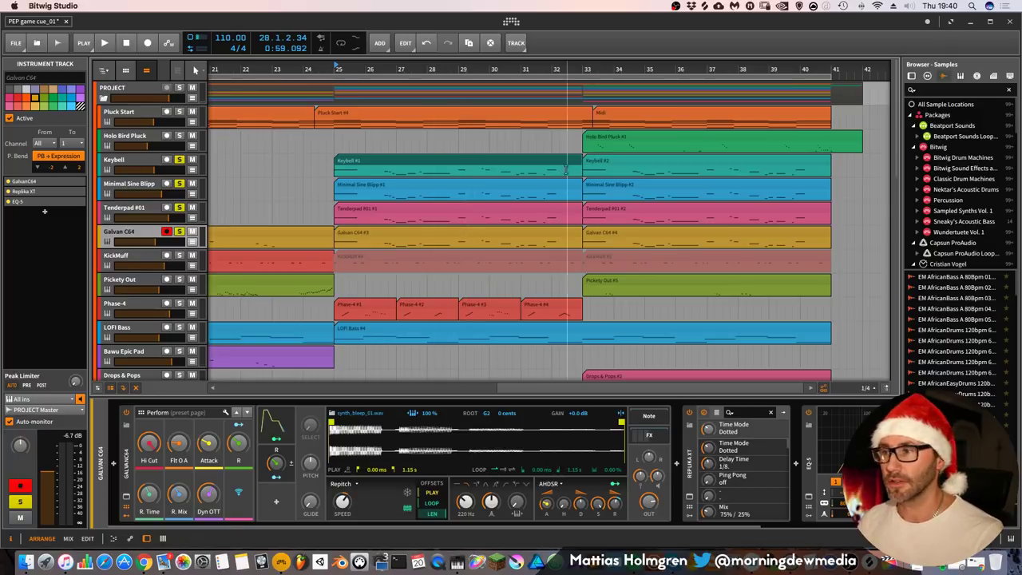
pyautogui.press('space')
pyautogui.scroll(-1, 341, 66)
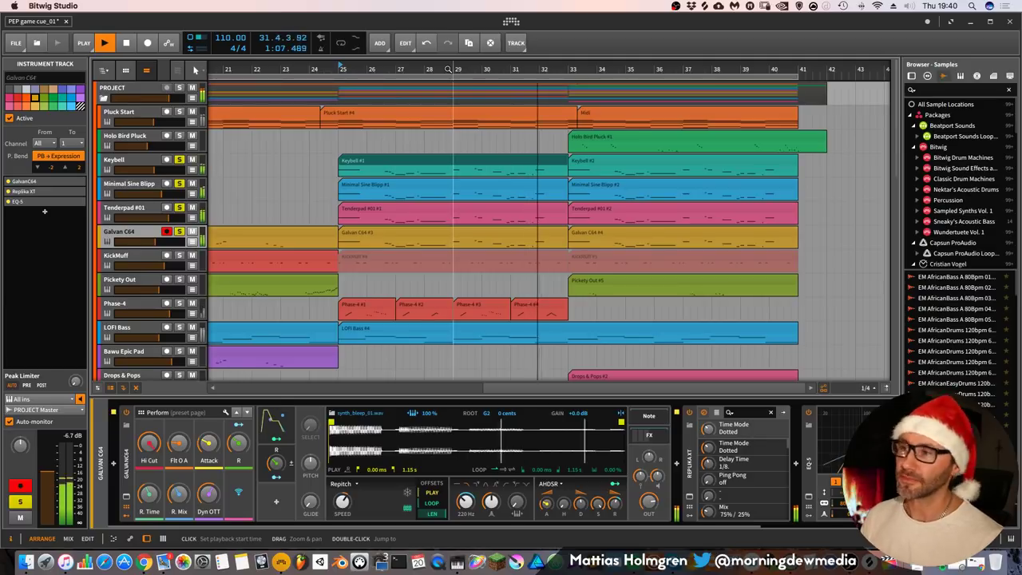
# Unsolo Keybell, Tenderpad #01 and Minimal Sine Blipp, solo Holo Bird Pluck, and show its devices
pyautogui.click(179, 159)
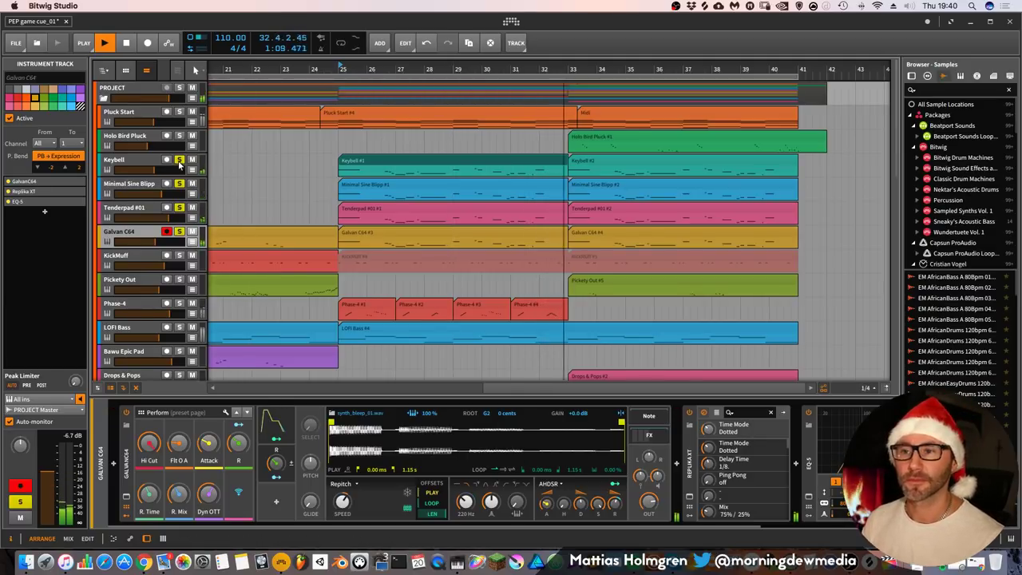
pyautogui.click(179, 207)
pyautogui.click(178, 183)
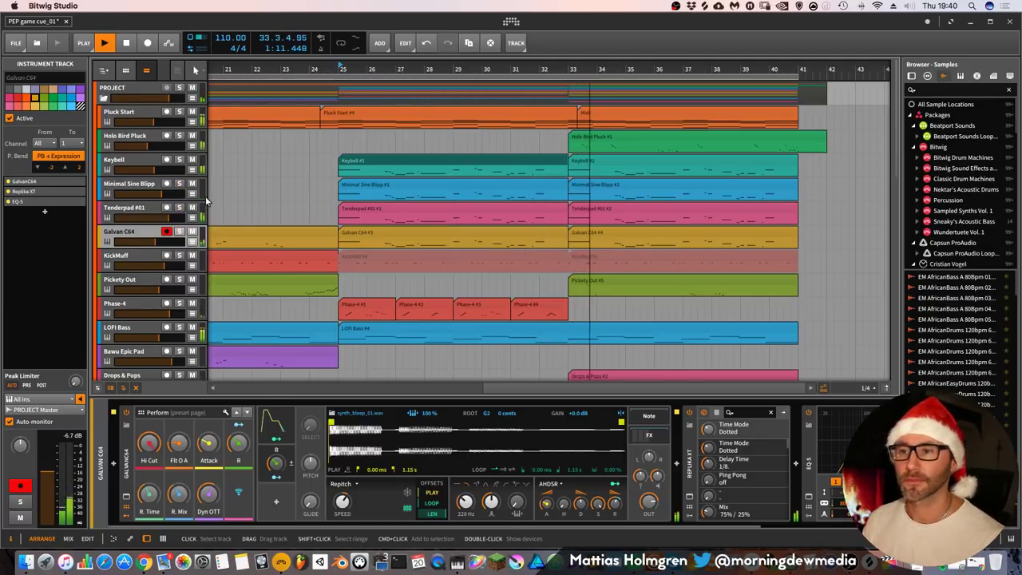
pyautogui.click(179, 136)
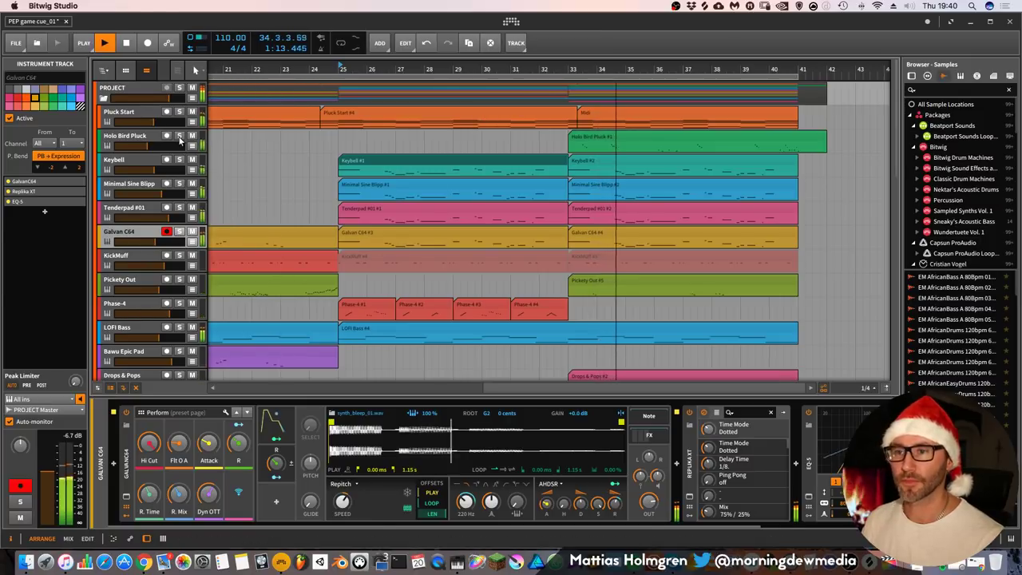
pyautogui.press('space')
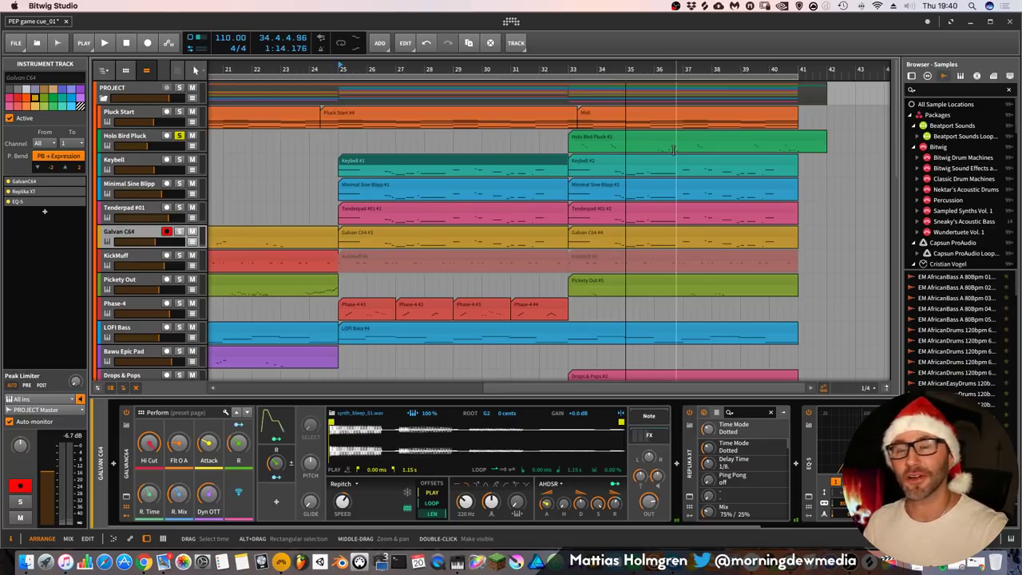
pyautogui.click(145, 141)
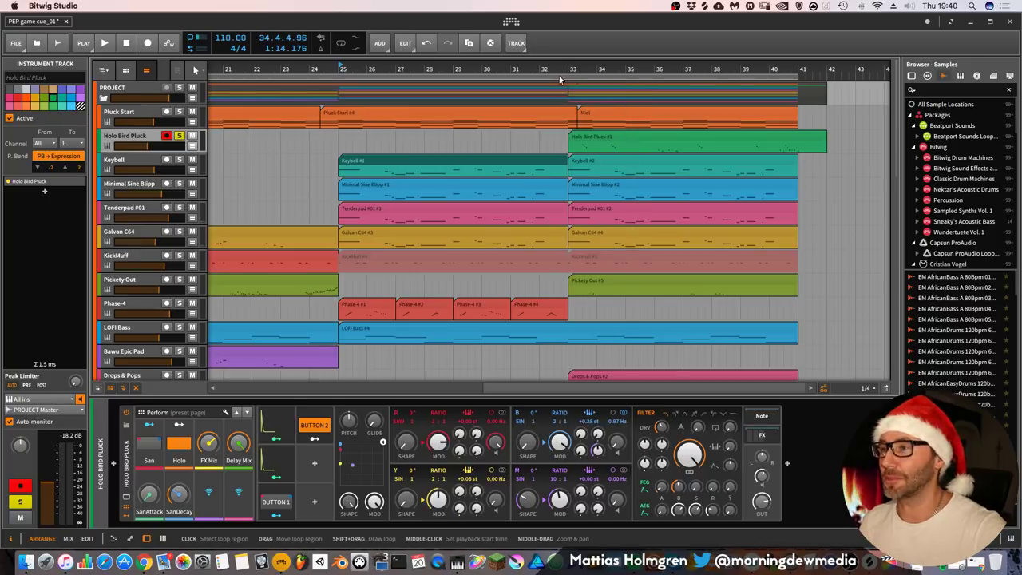
# Play from bar 33, toggle the pluck's San layer on and off, then show Pickety Out's devices
pyautogui.click(569, 143)
pyautogui.press('space')
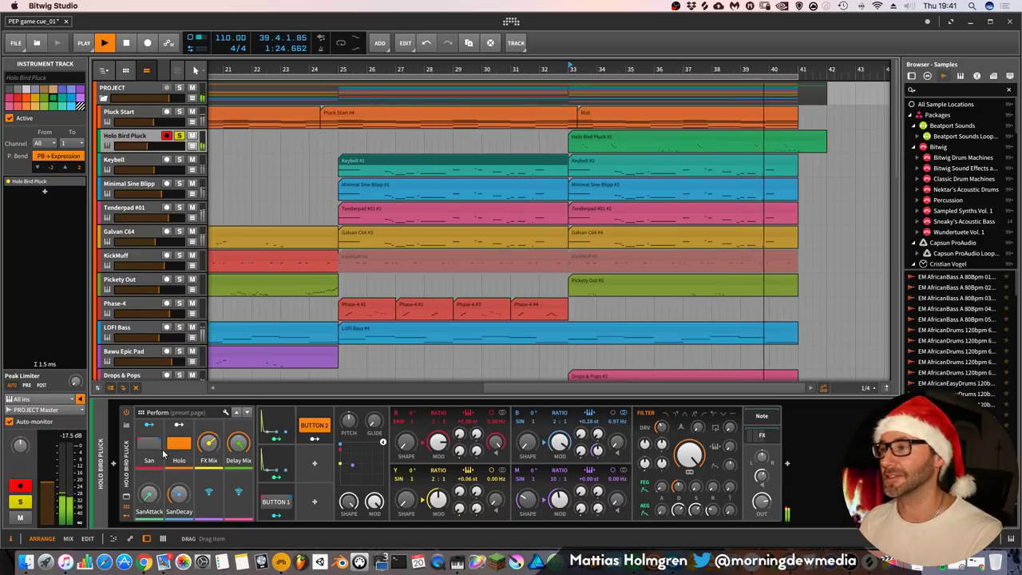
pyautogui.click(276, 502)
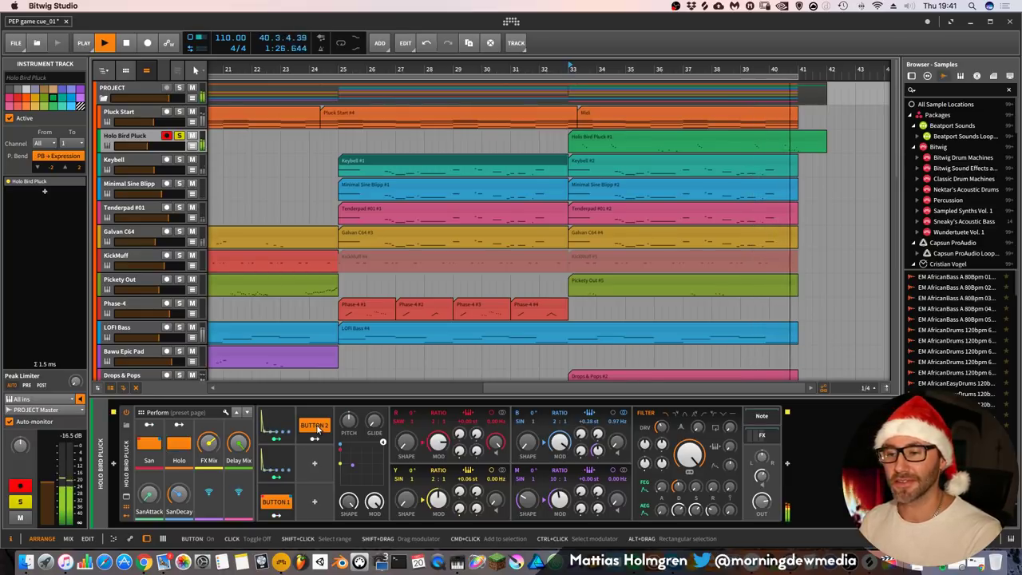
pyautogui.click(276, 501)
pyautogui.press('space')
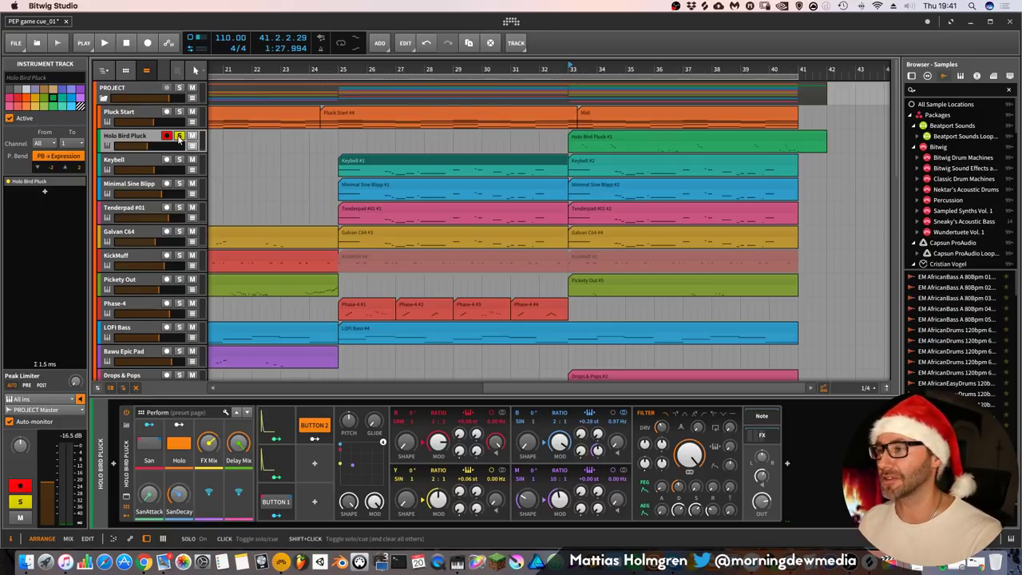
pyautogui.scroll(-2, 558, 190)
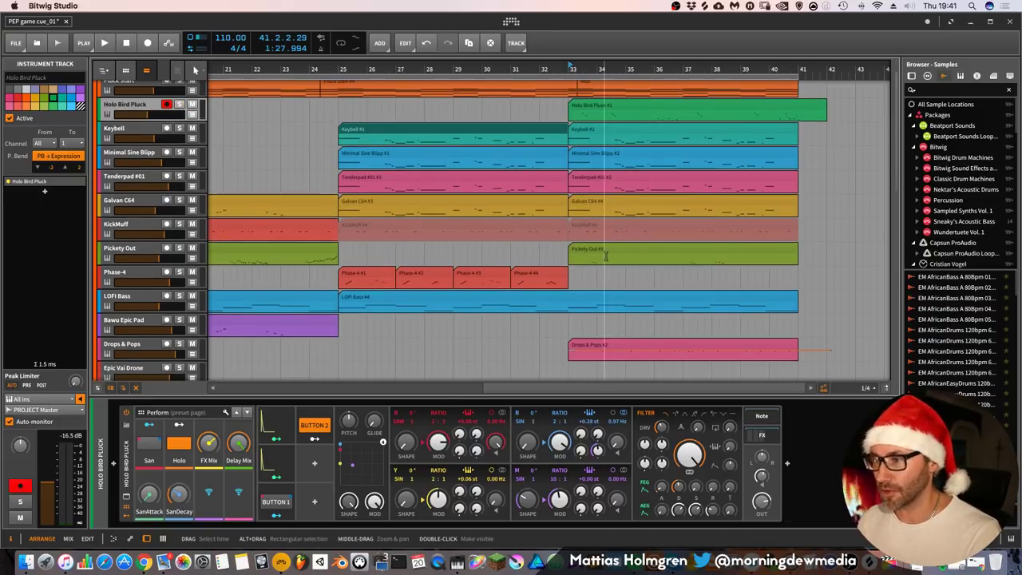
pyautogui.click(120, 252)
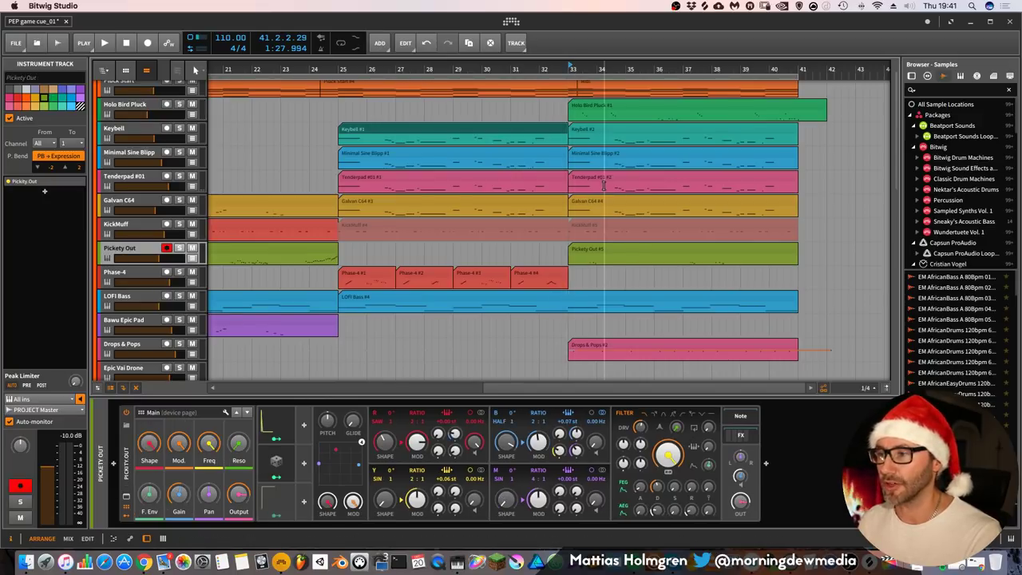
# Briefly audition Pickety Out, then solo Phase-4 and play it from bar 25
pyautogui.press('space')
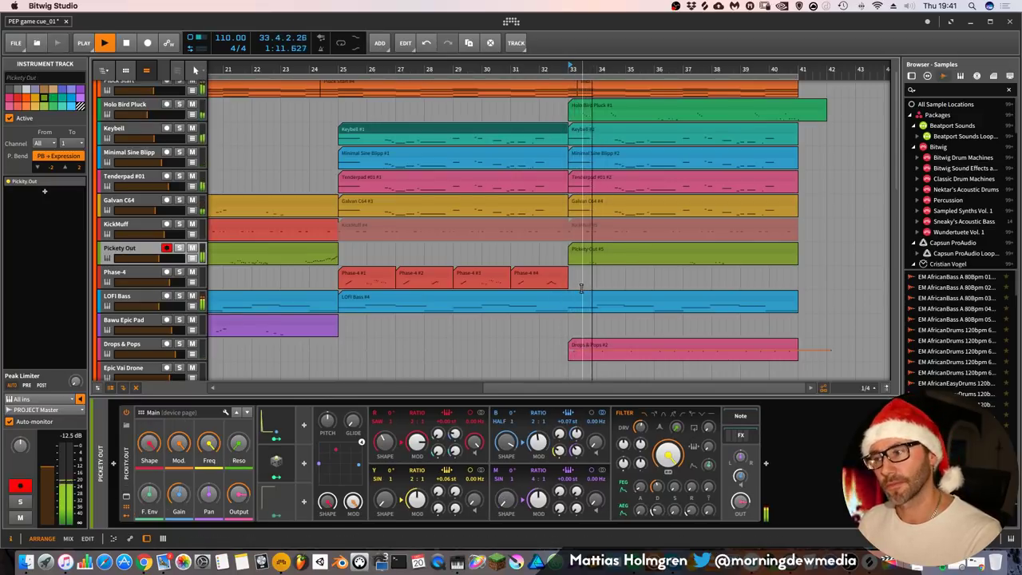
pyautogui.press('space')
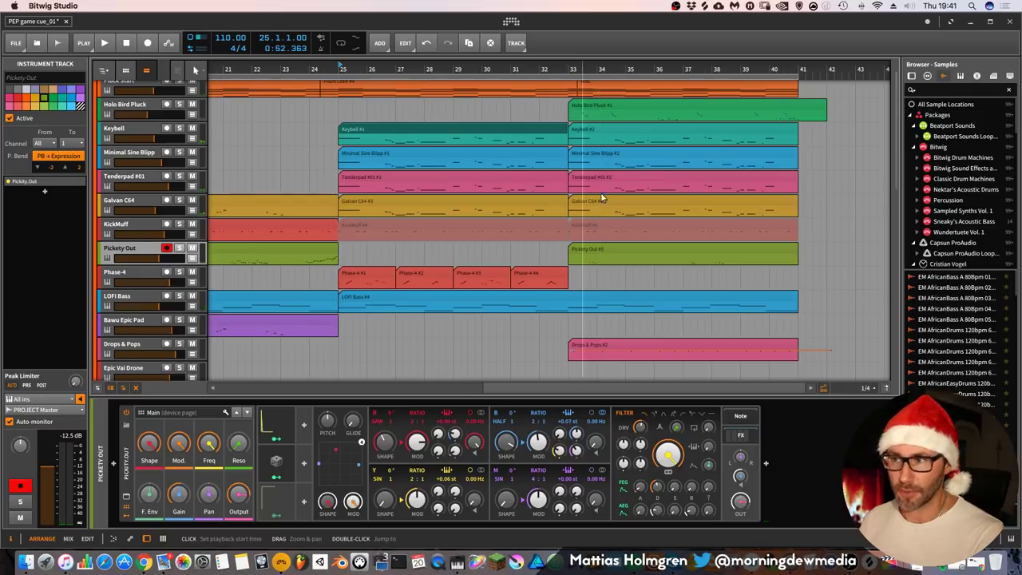
pyautogui.click(128, 275)
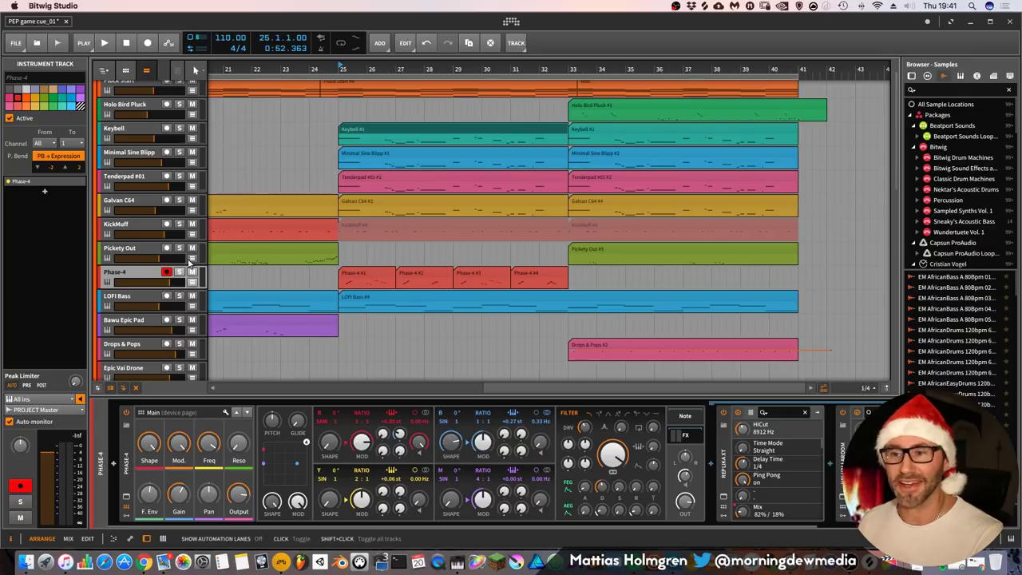
pyautogui.press('s')
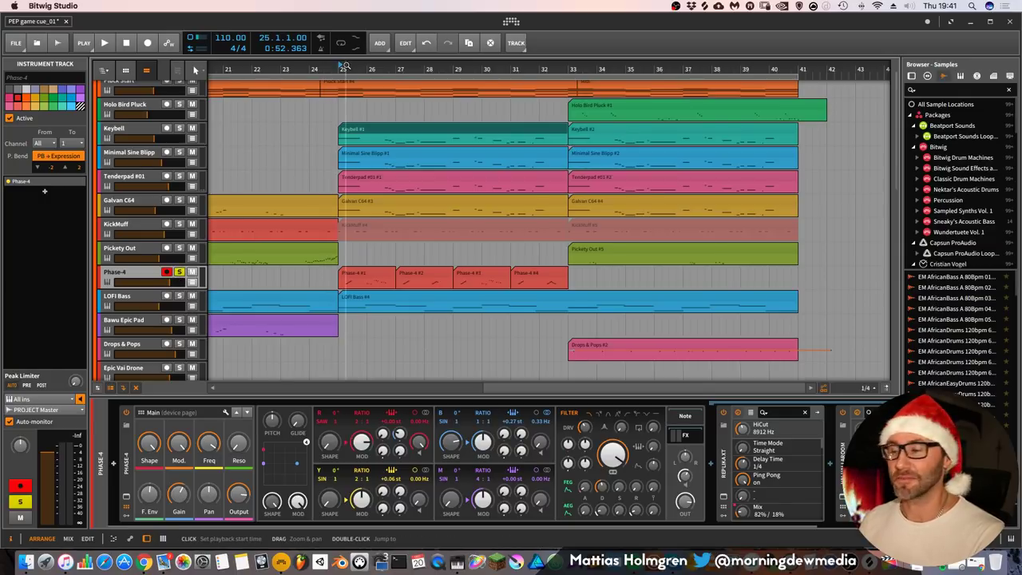
pyautogui.press('space')
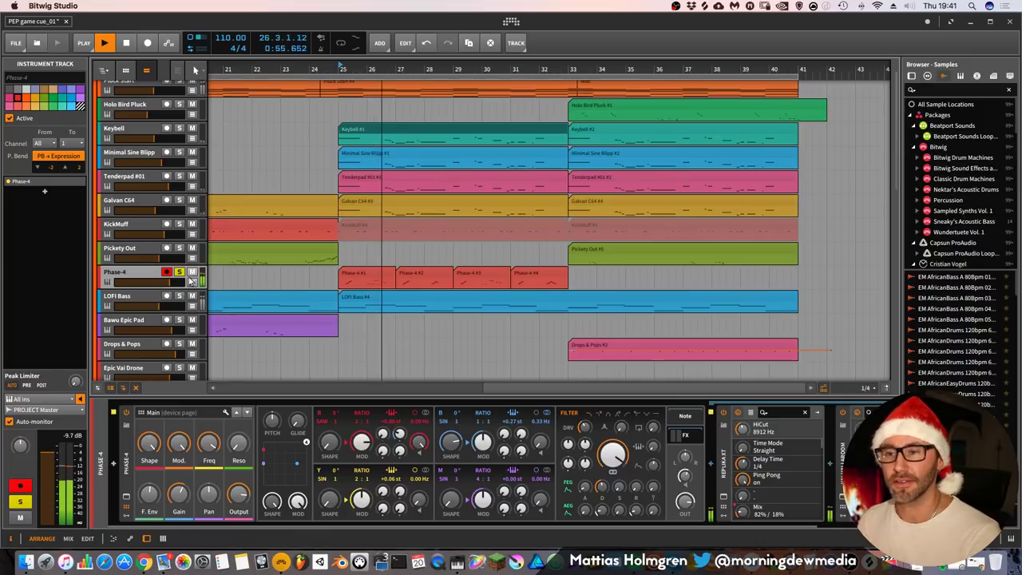
# Unsolo Phase-4, replay the full mix from bar 25, and show LOFI Bass's devices
pyautogui.press('s')
pyautogui.press('space')
pyautogui.press('space')
pyautogui.scroll(-3, 373, 227)
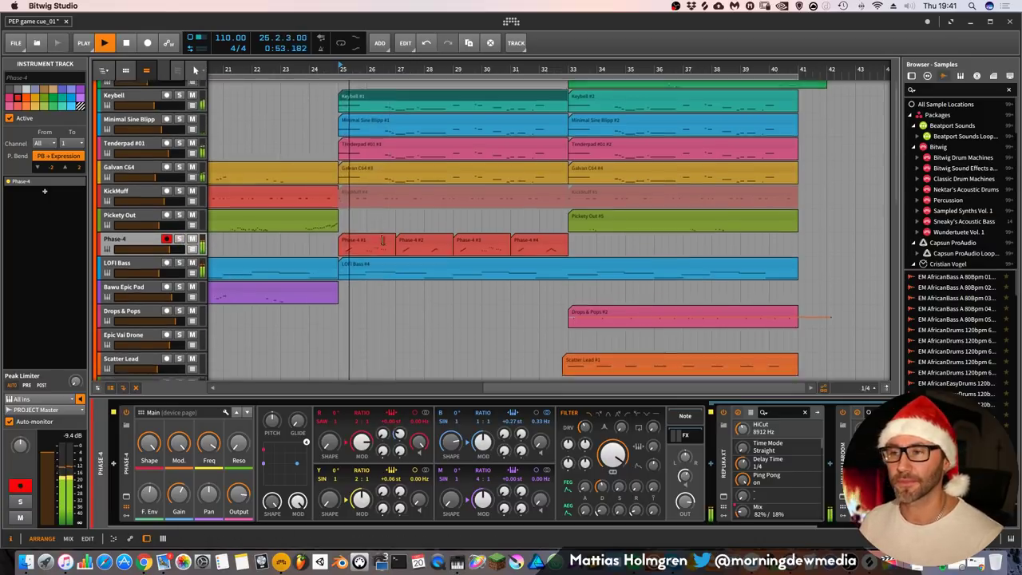
pyautogui.click(140, 238)
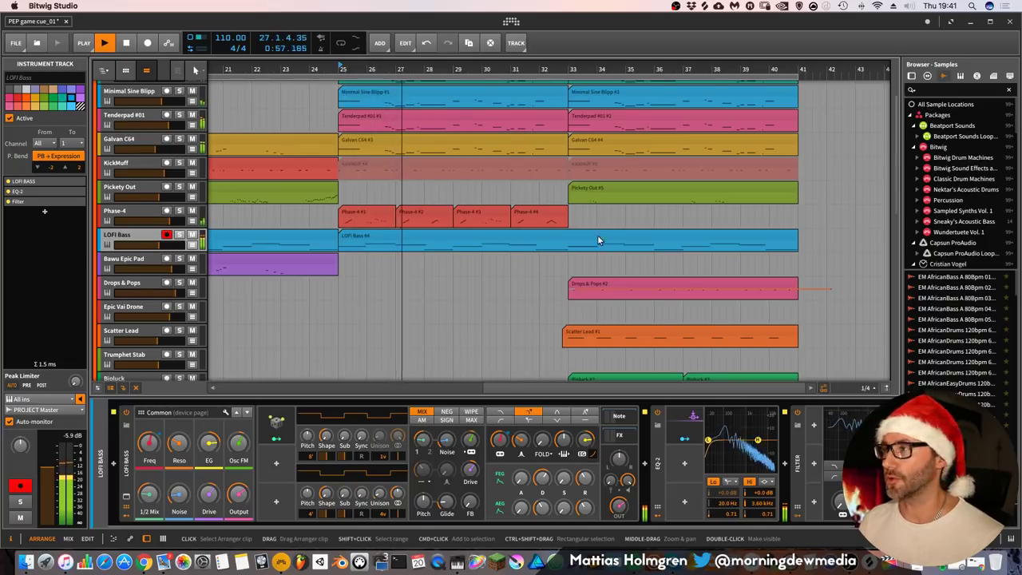
# Scroll to the percussion tracks, zoom out, and solo Mouth HiHat showing its EQ-5 and Freq Shifter
pyautogui.scroll(-8, 368, 256)
pyautogui.scroll(-2, 383, 267)
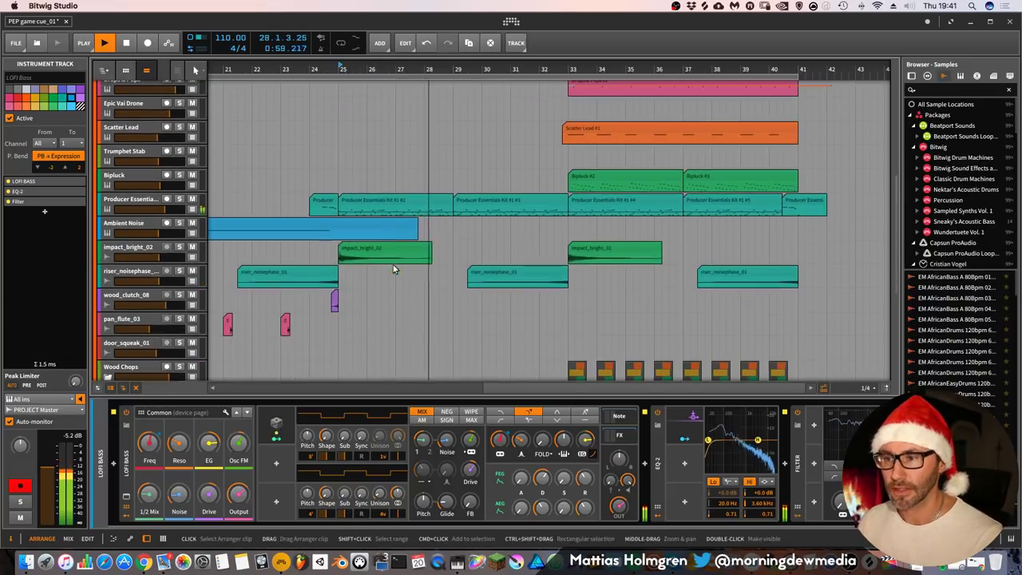
pyautogui.scroll(-2, 375, 240)
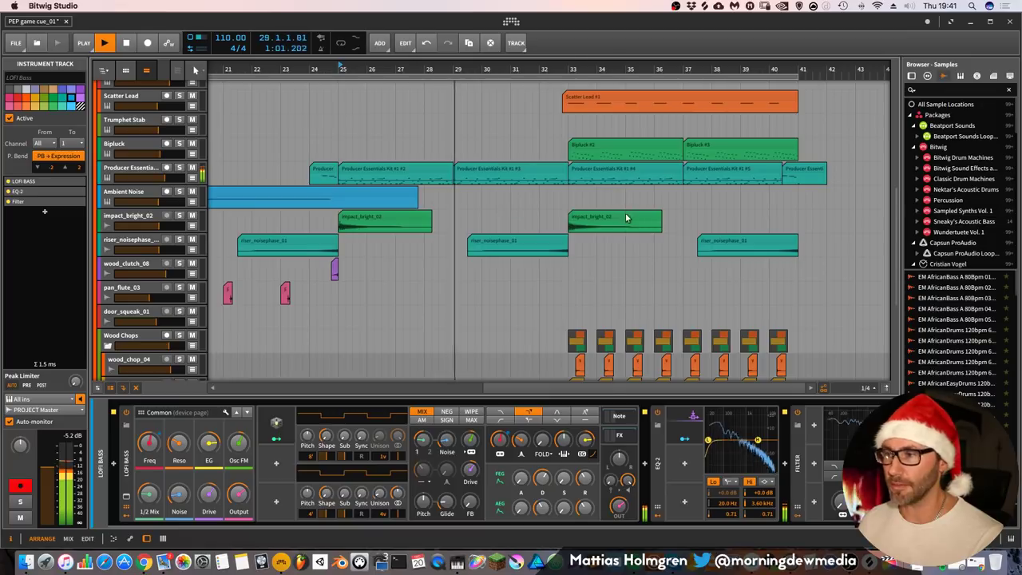
pyautogui.scroll(-3, 483, 239)
pyautogui.scroll(-10, 486, 253)
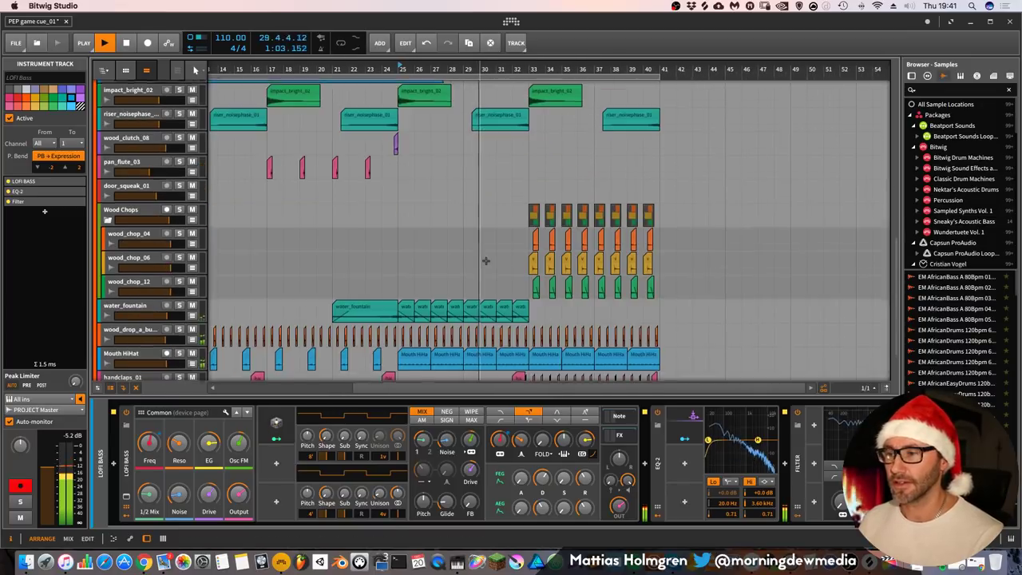
pyautogui.click(432, 328)
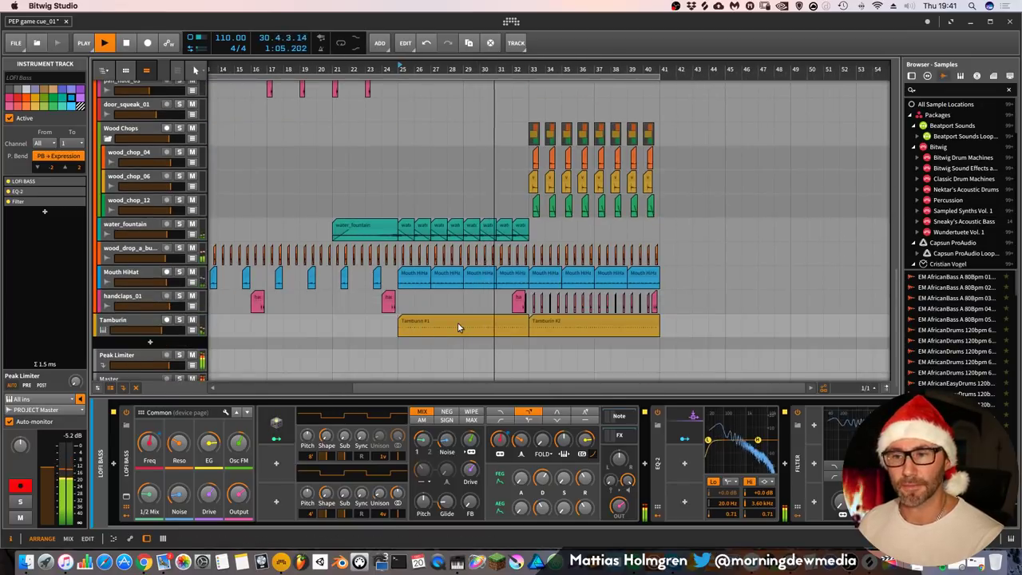
pyautogui.click(132, 276)
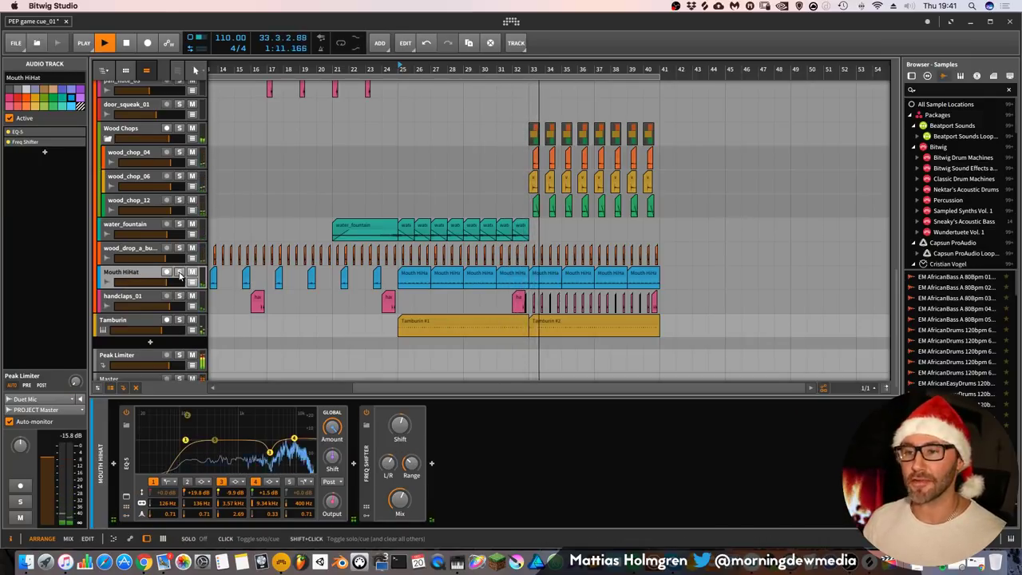
pyautogui.click(180, 272)
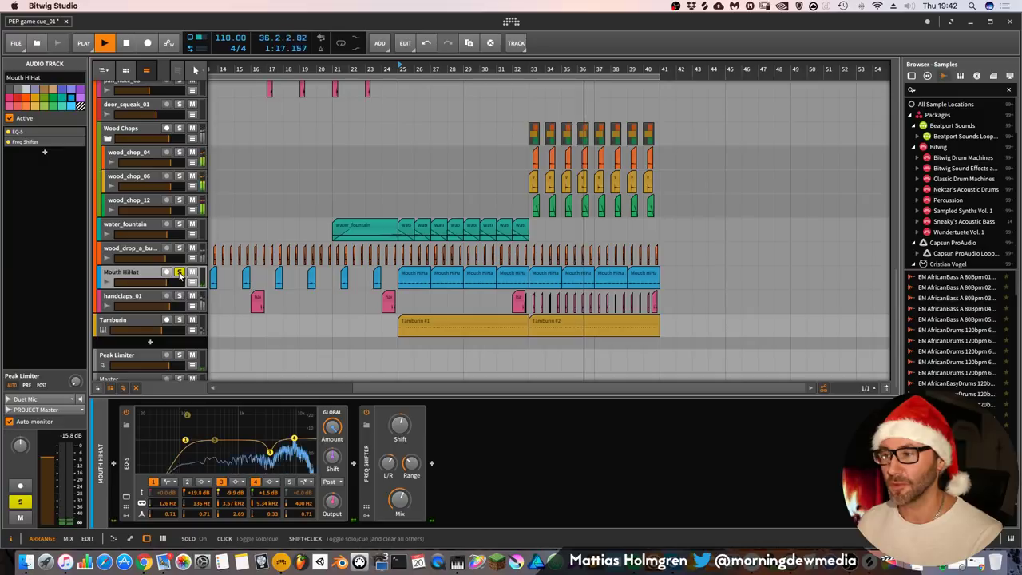
# Unsolo Mouth HiHat and stop playback near bar 40
pyautogui.click(180, 273)
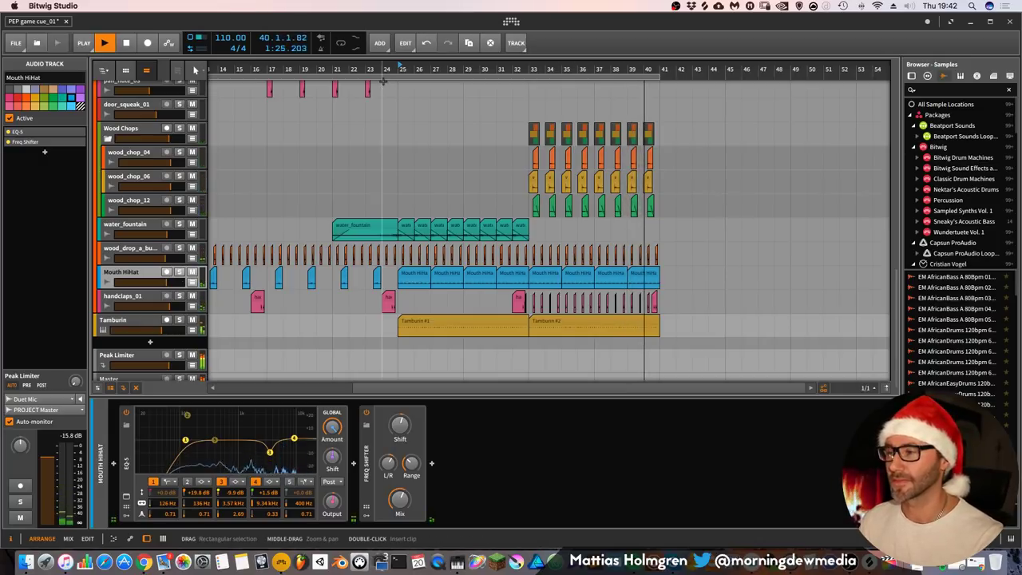
pyautogui.press('space')
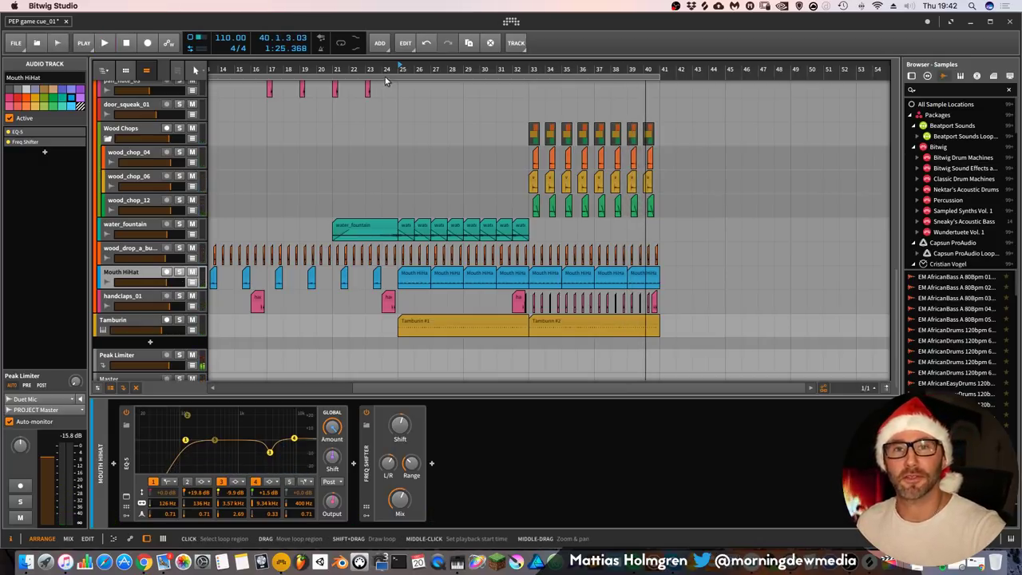
pyautogui.moveTo(561, 70); pyautogui.dragTo(561, 100)
pyautogui.scroll(10, 372, 142)
pyautogui.scroll(5, 399, 91)
pyautogui.scroll(-3, 400, 91)
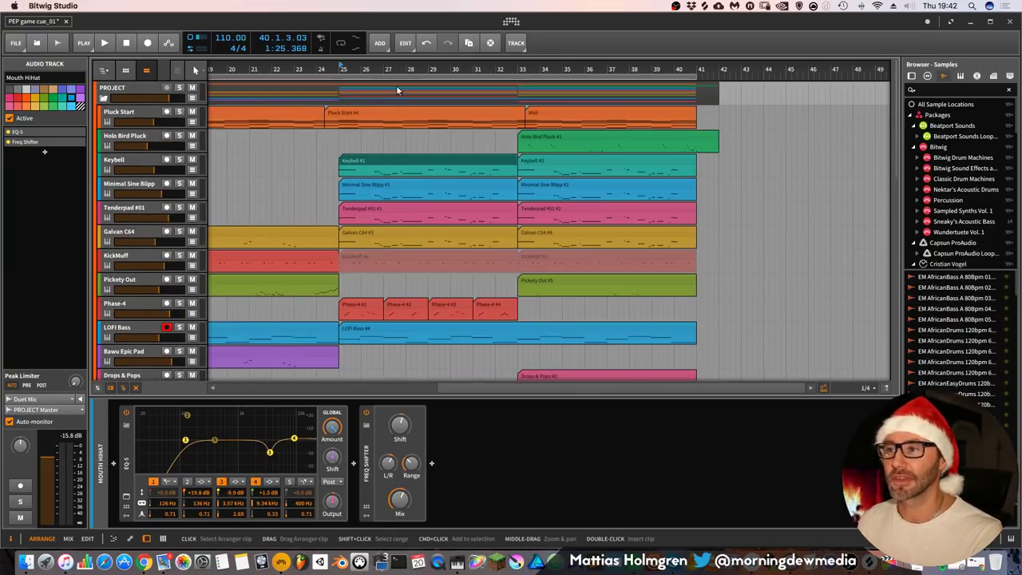
pyautogui.moveTo(416, 69); pyautogui.dragTo(605, 191)
pyautogui.scroll(-10, 583, 188)
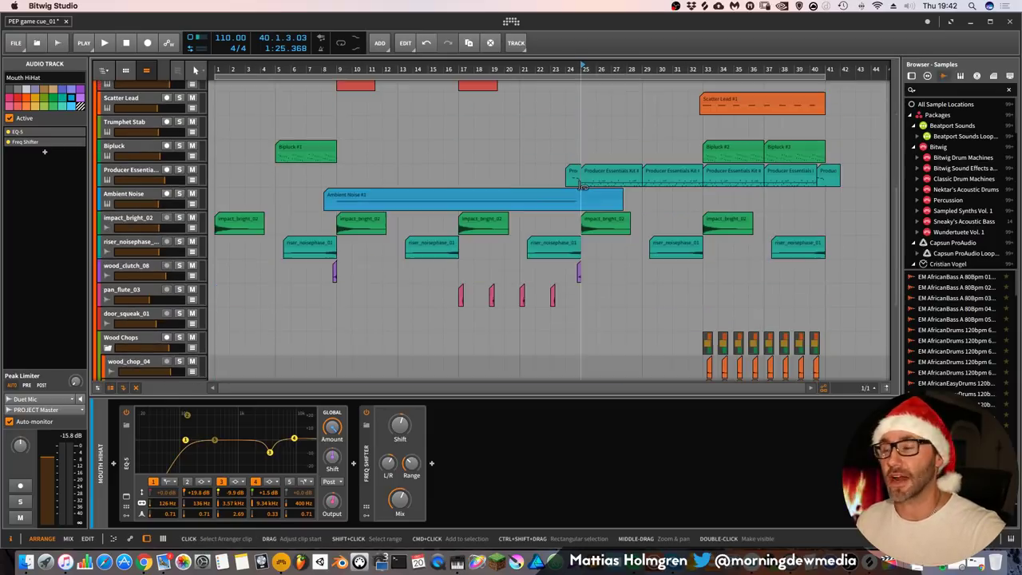